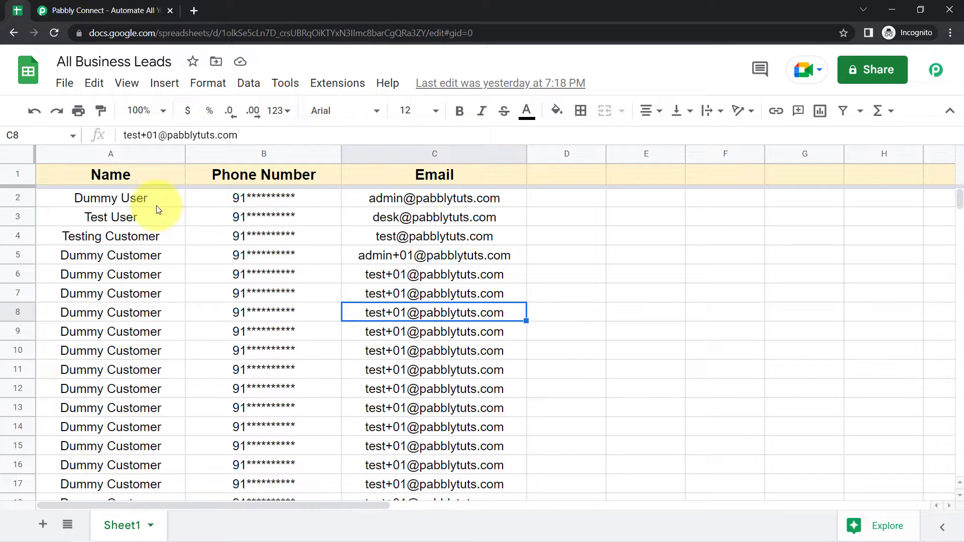
- Switch from the All Business Leads sheet to the Pabbly Connect website tab
click(78, 11)
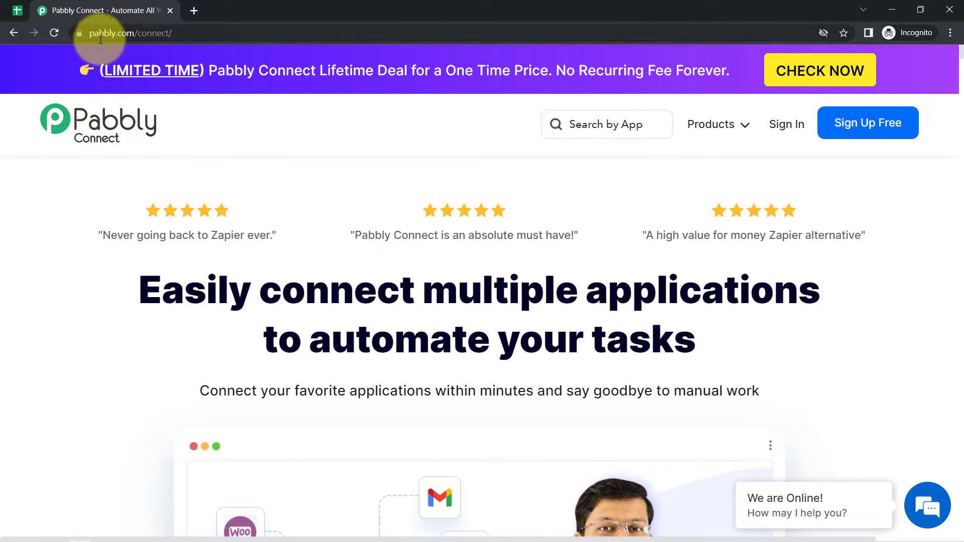
- Go through Sign Up Free to the All Apps page and open the Pabbly Connect dashboard
drag(99, 35, 214, 32)
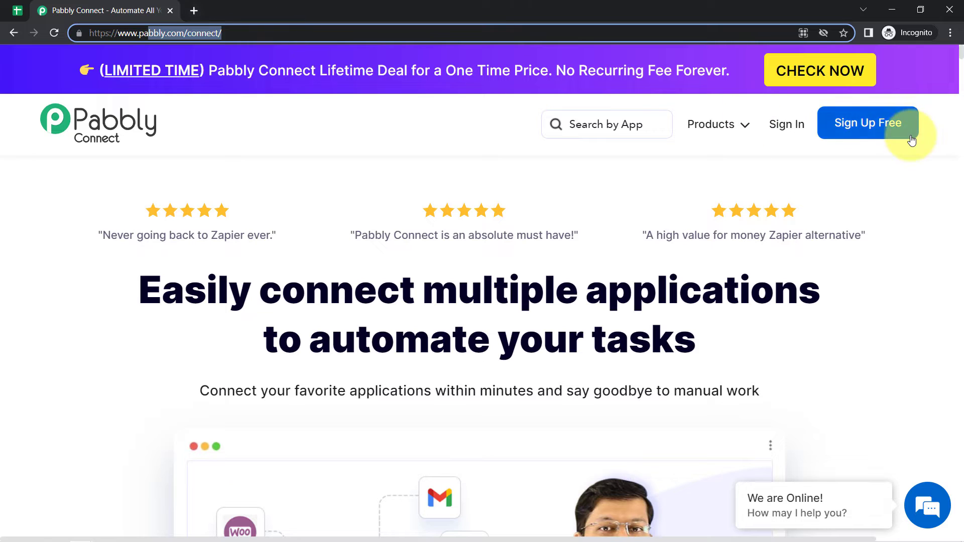
click(860, 129)
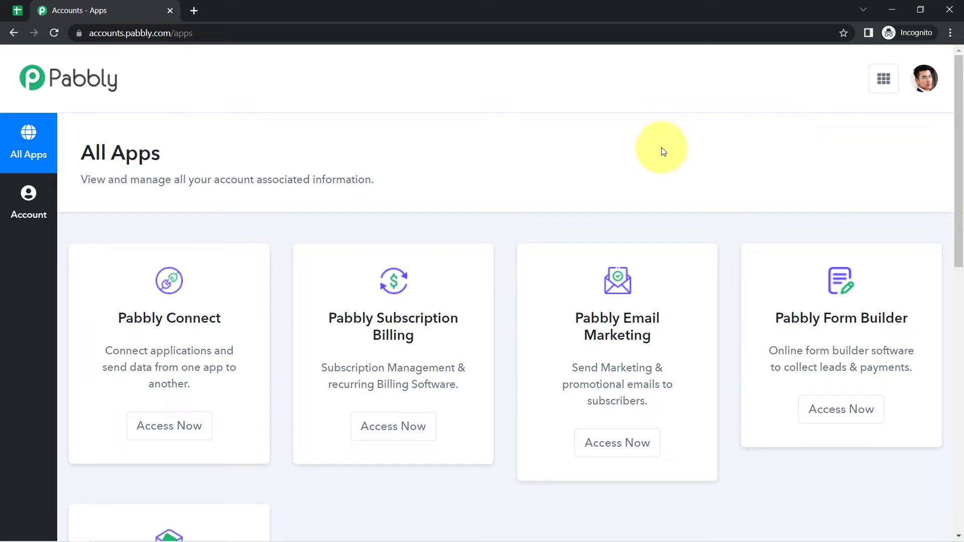
click(149, 428)
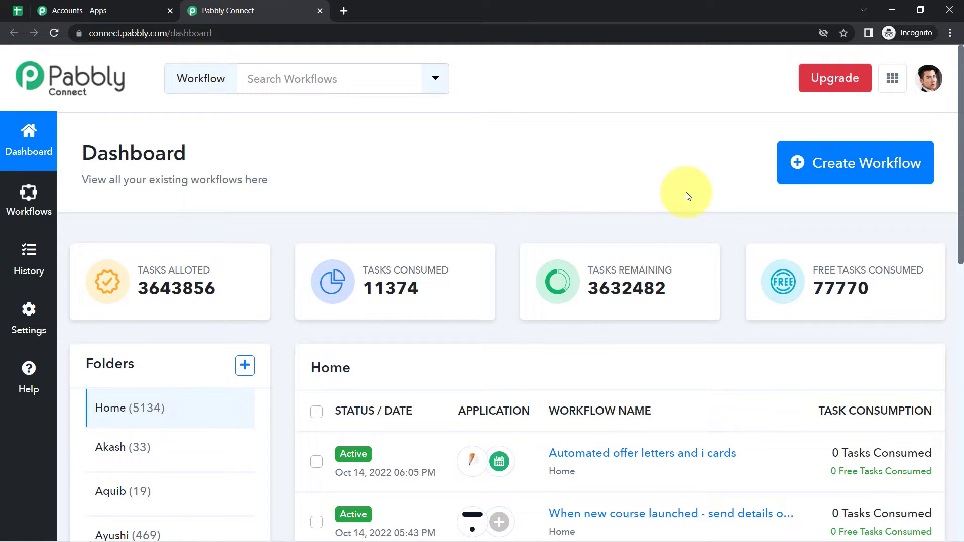
- Create a new workflow by pasting the name 'Send WhatsApp Message with "Buttons" from Google Sheets'
click(826, 167)
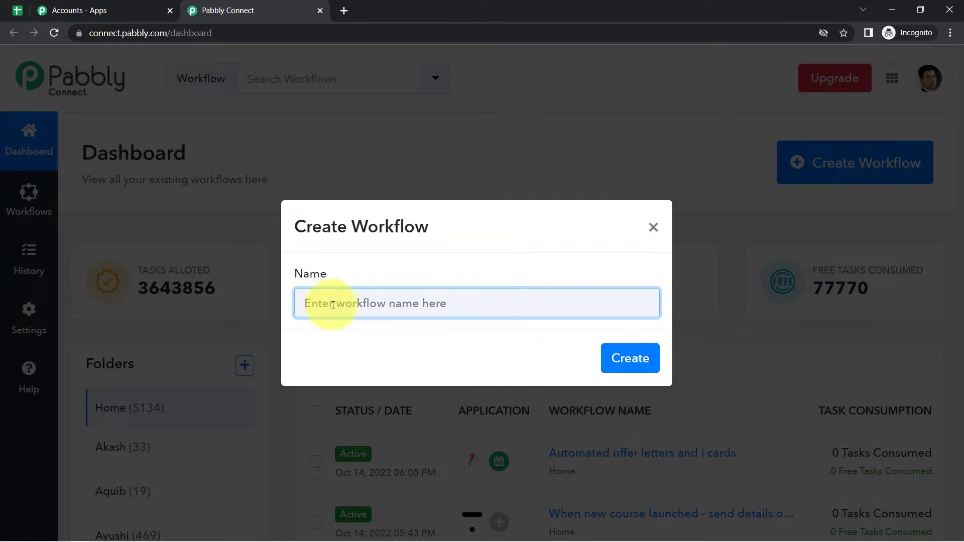
text(Send WhatsApp Message with "Buttons" from Google Sheets)
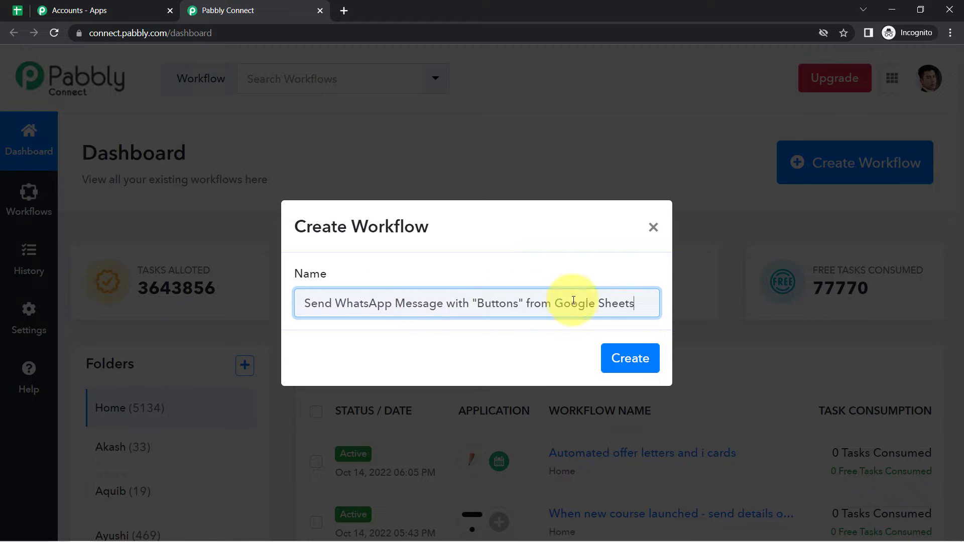
click(629, 374)
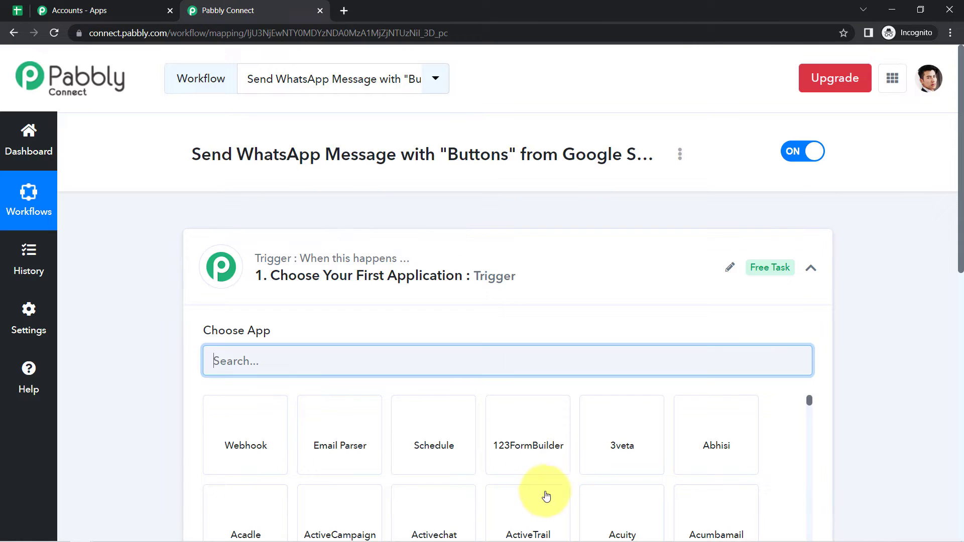
click(491, 276)
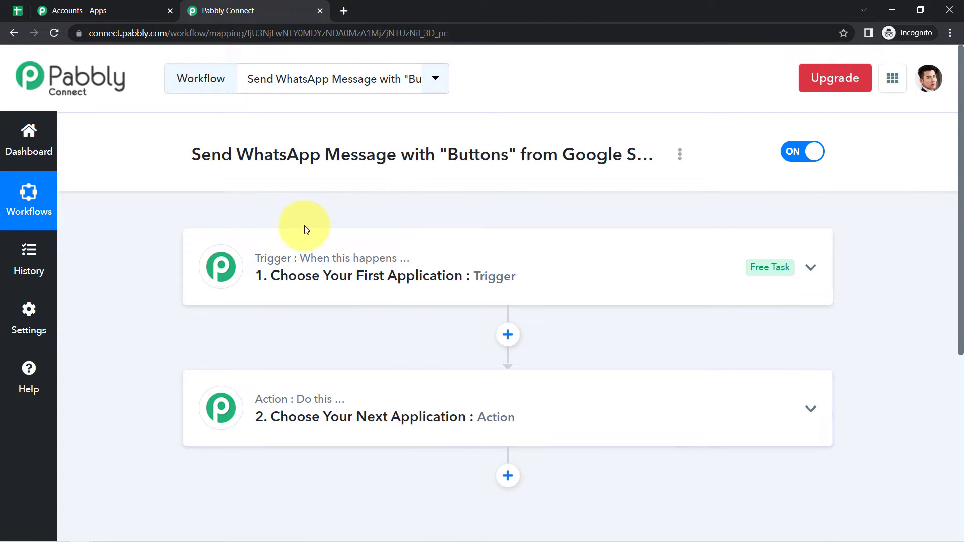
triple_click(628, 160)
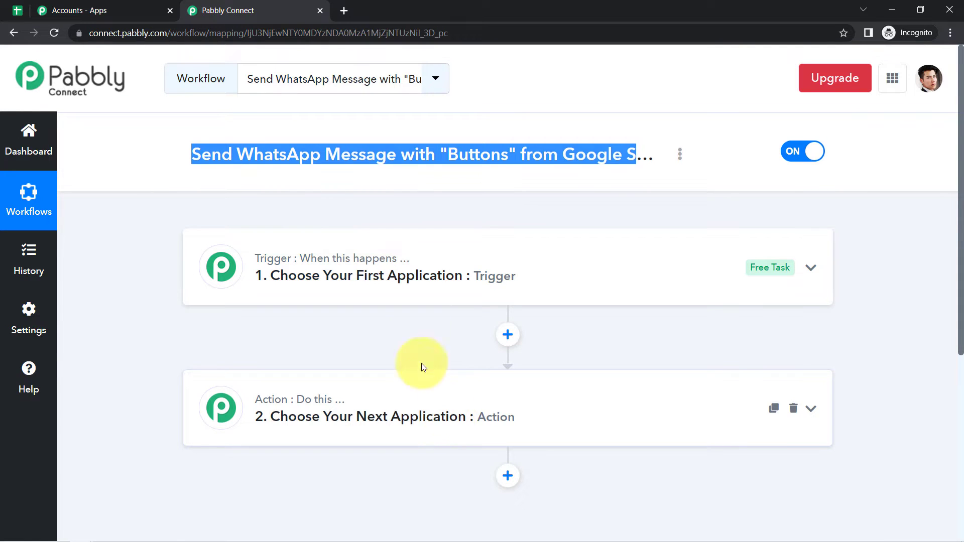
click(425, 290)
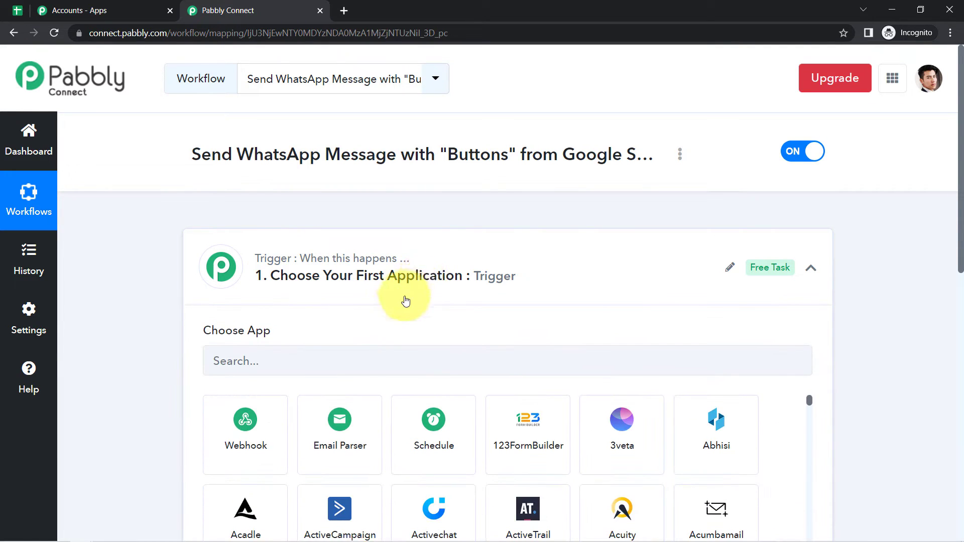
- Set the trigger app to Google Sheets with the New or Updated Spreadsheet Row event
click(250, 360)
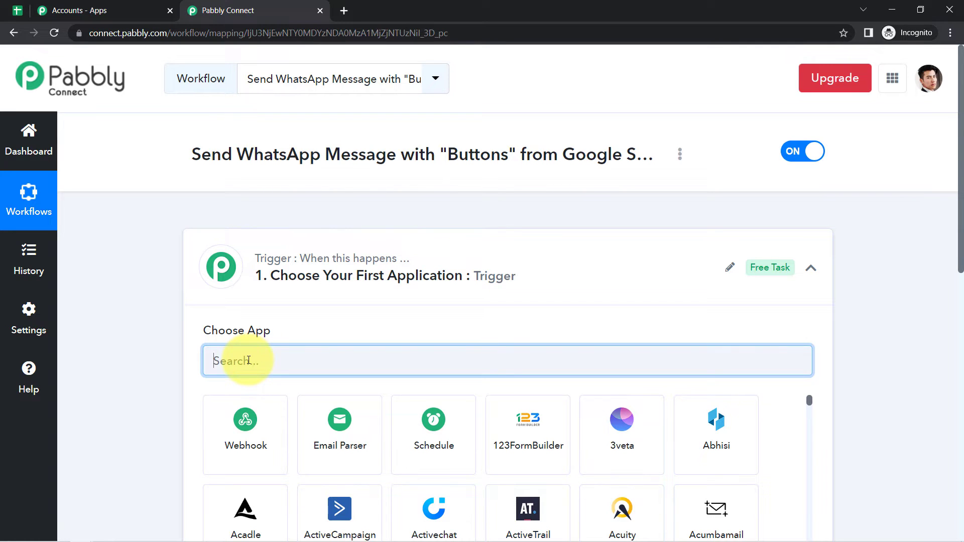
text(google sheet)
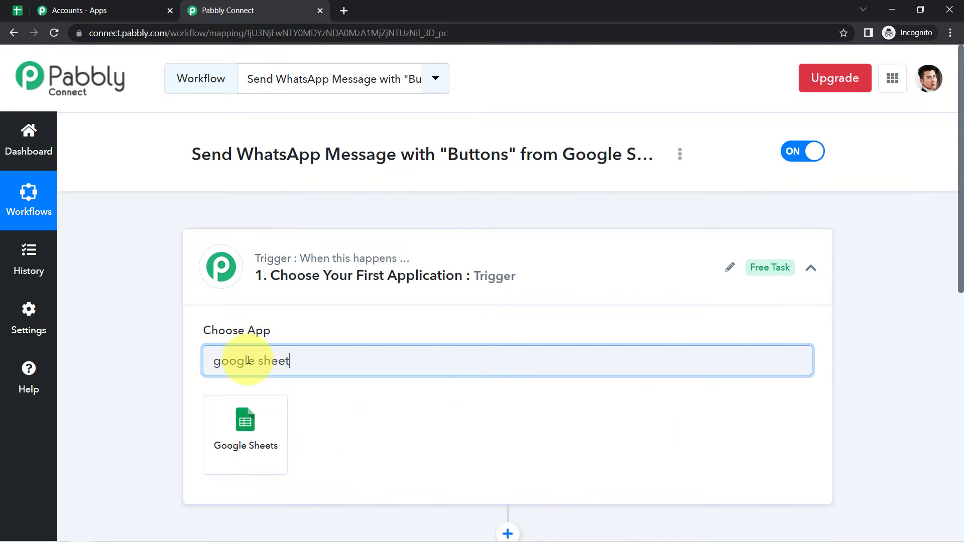
click(246, 428)
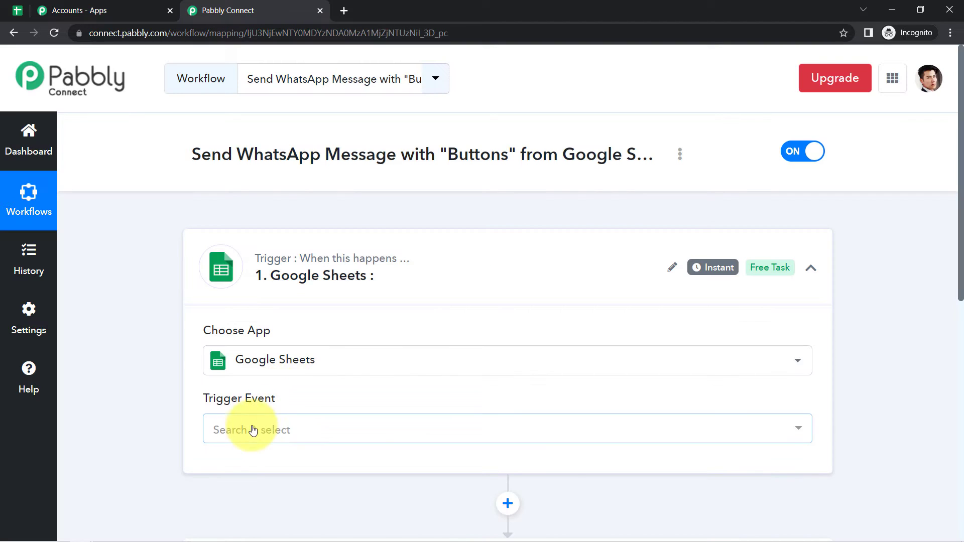
click(246, 432)
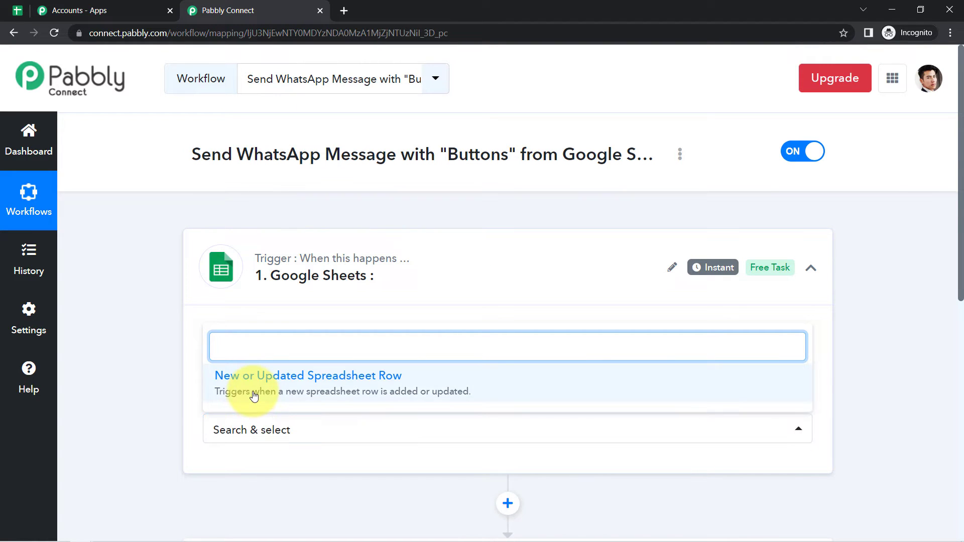
click(234, 388)
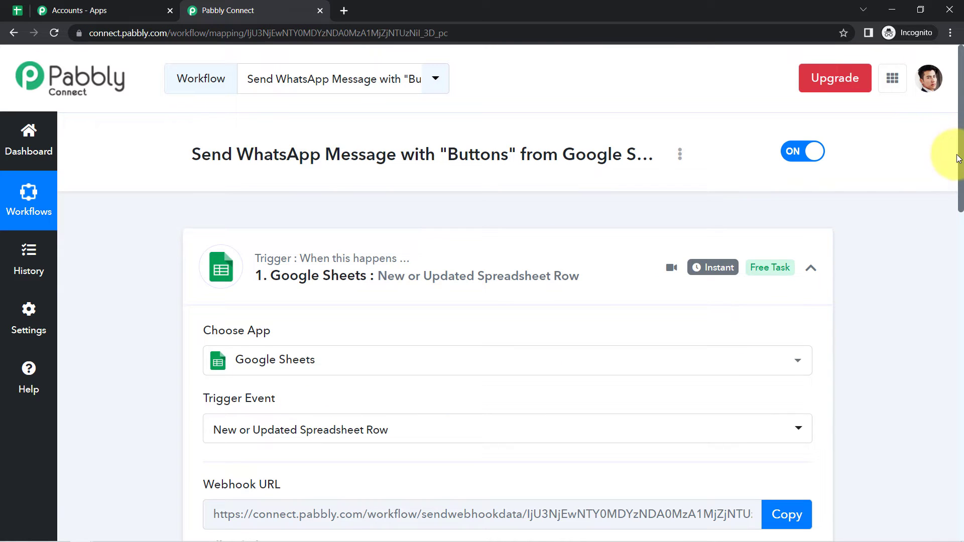
- Copy the Google Sheets trigger's webhook URL while reviewing the add-on setup steps
scroll(947, 247, down, 6)
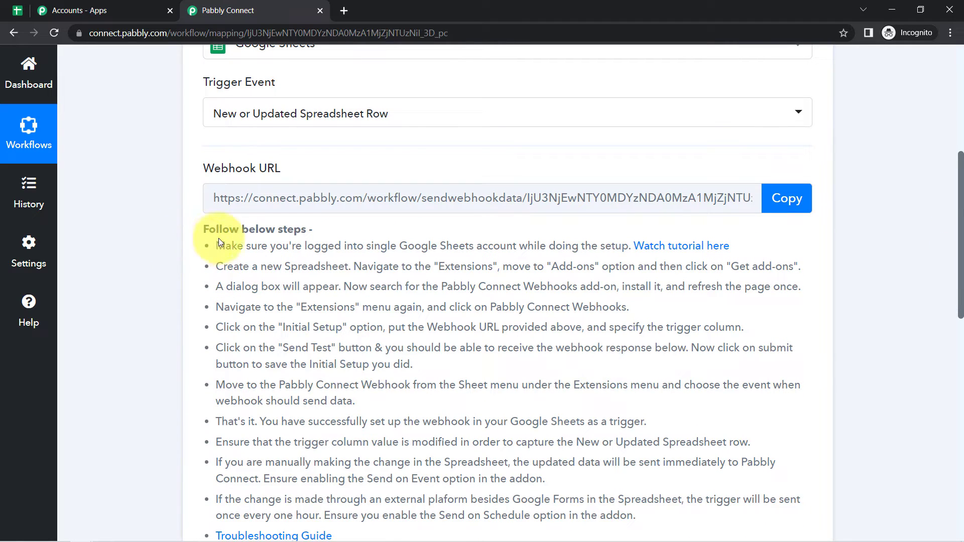
drag(209, 229, 303, 462)
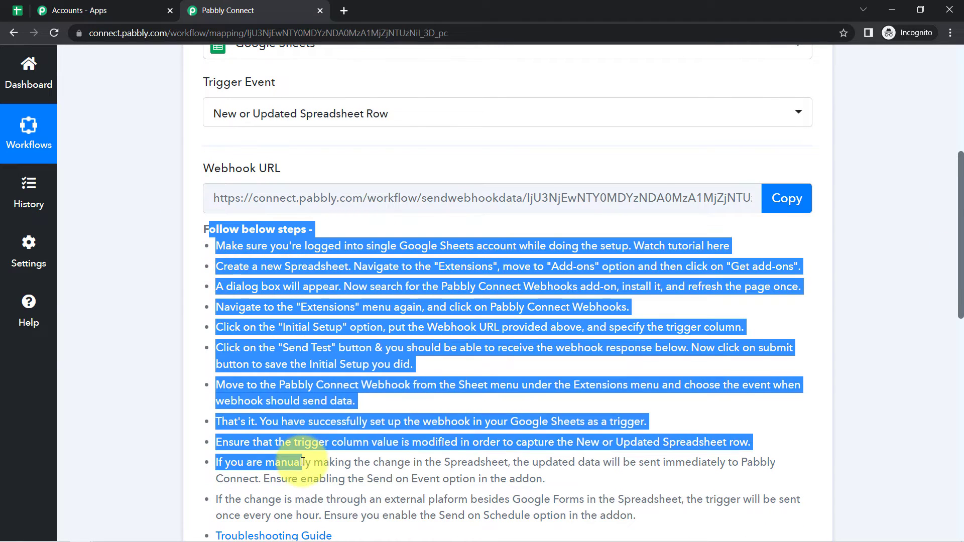
click(328, 344)
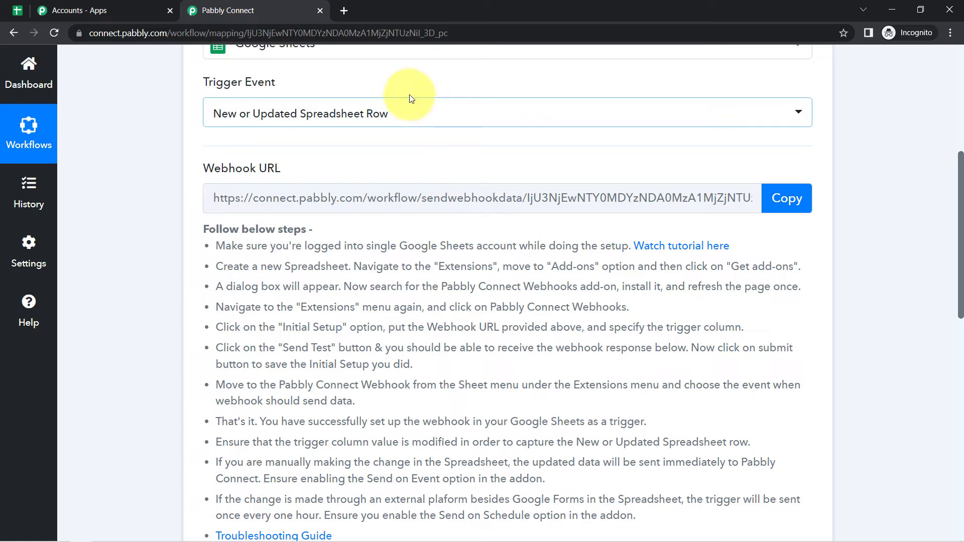
mouse_move(270, 179)
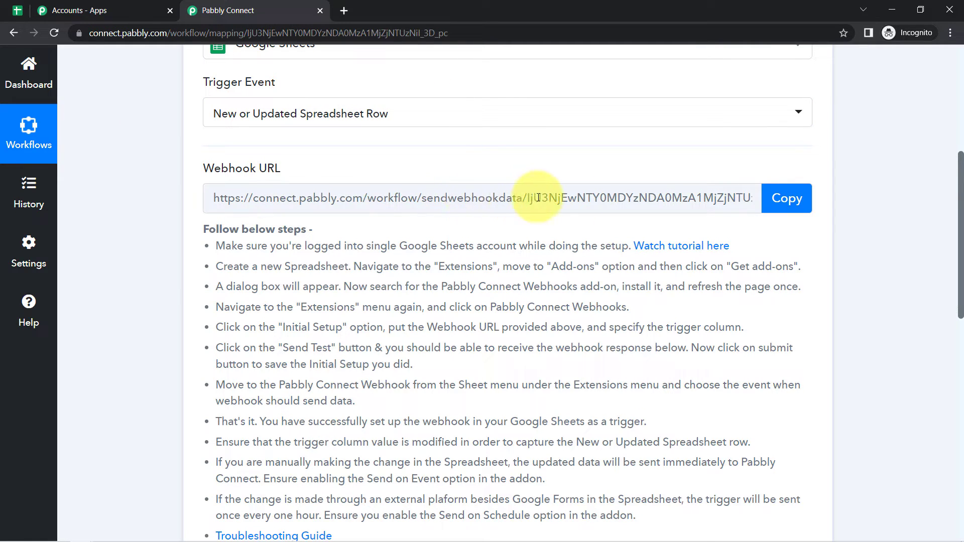
click(786, 198)
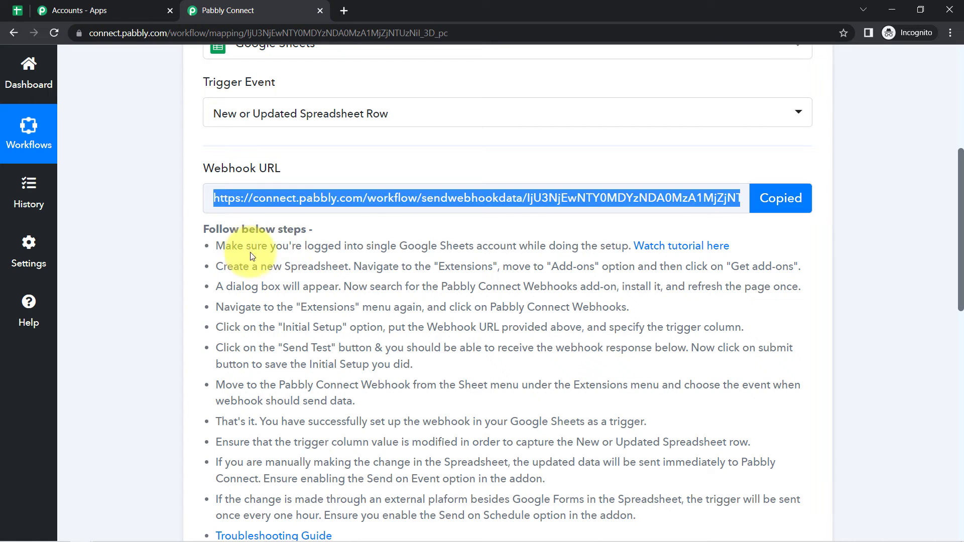
drag(237, 245, 384, 403)
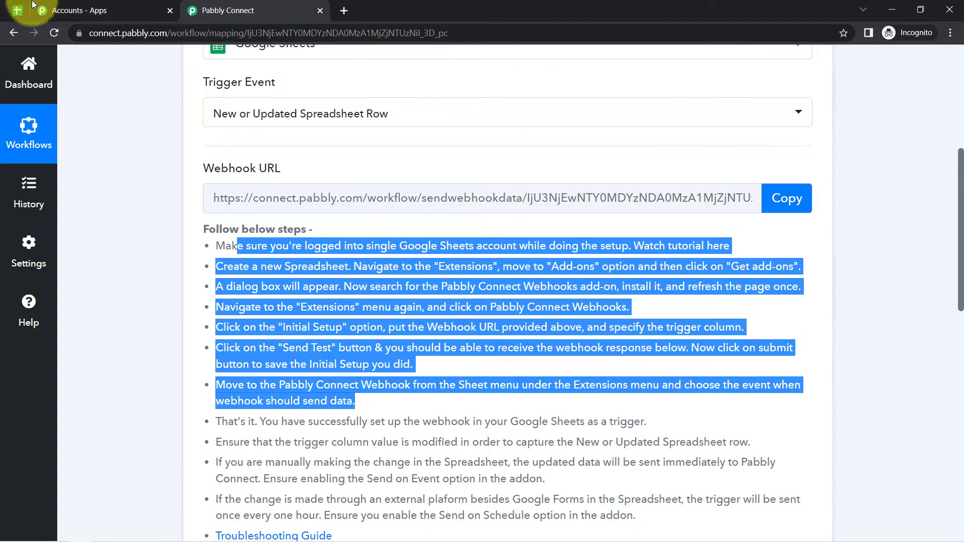
- In All Business Leads, search the Add-ons Marketplace for Pabbly Connect Webhooks
click(18, 11)
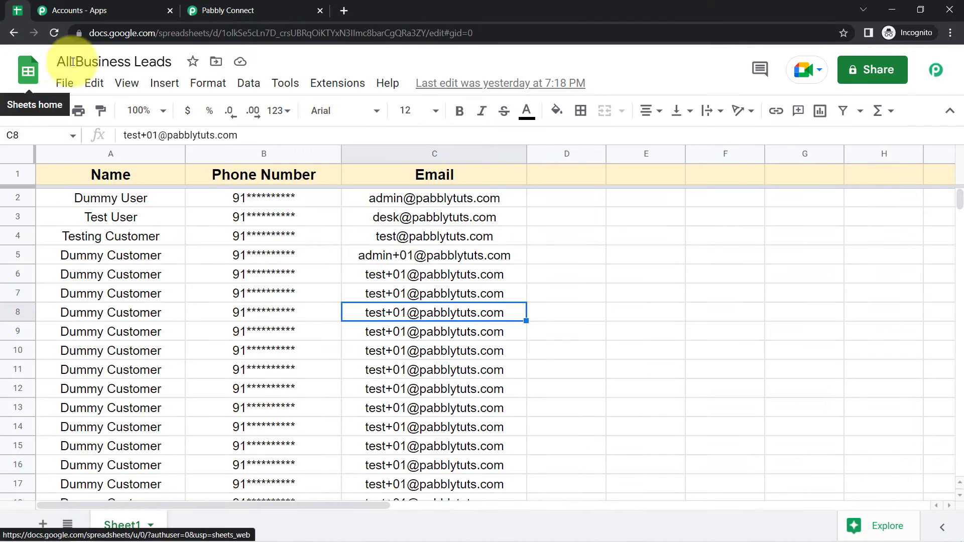
click(339, 85)
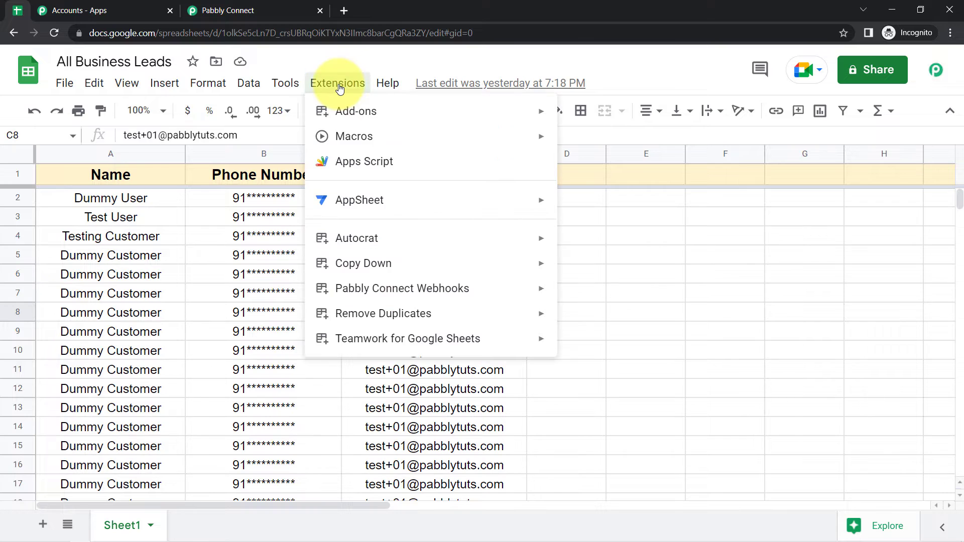
mouse_move(334, 107)
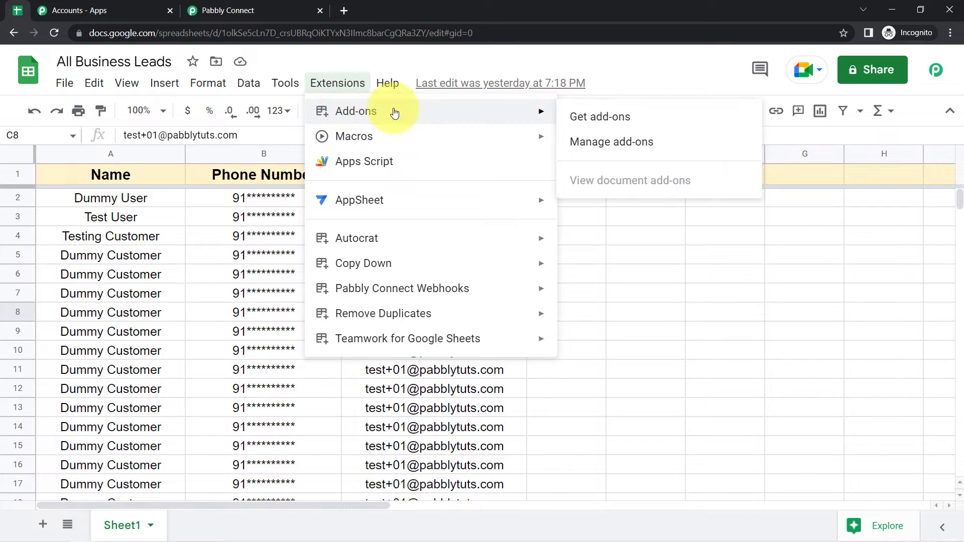
click(584, 118)
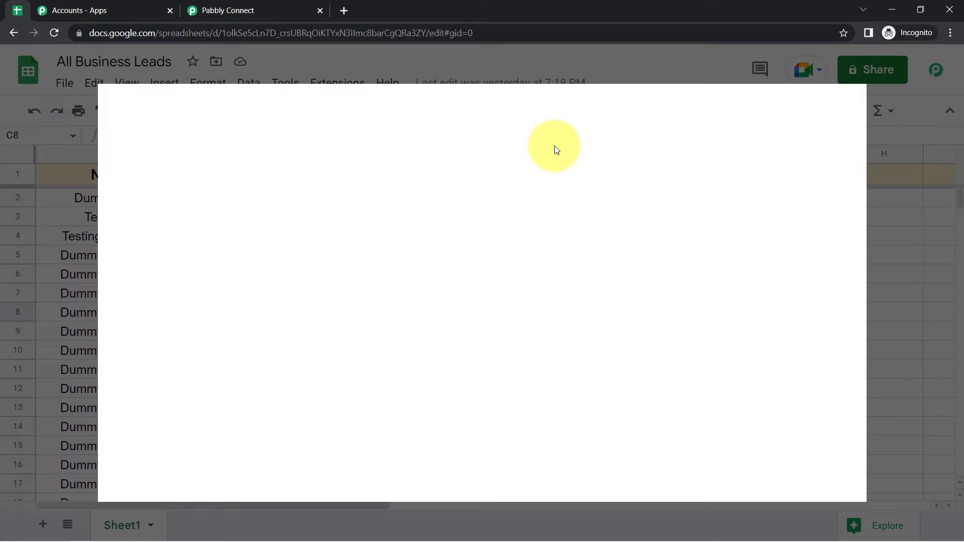
click(607, 125)
key(ctrl+v)
key(Return)
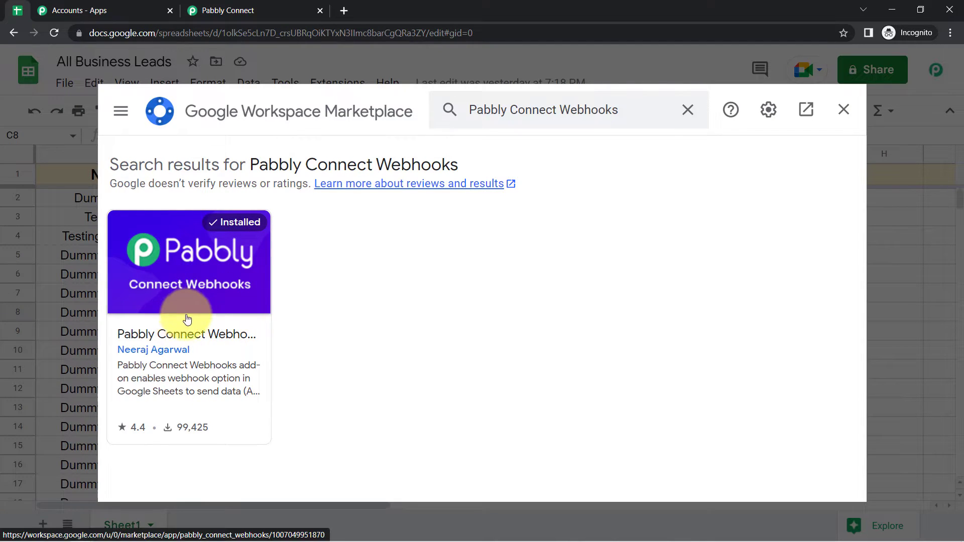
- Close the Marketplace and bring up the Extensions > Pabbly Connect Webhooks options
click(845, 120)
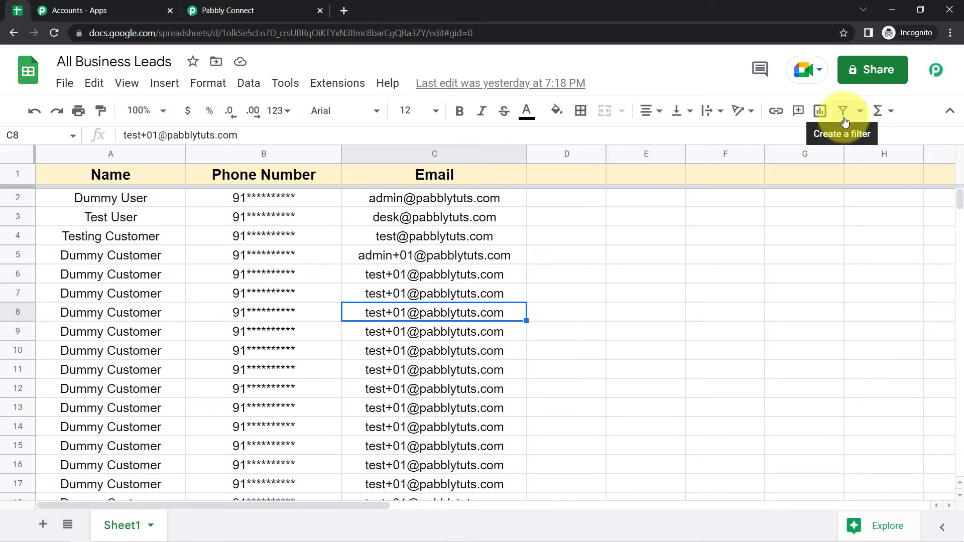
click(325, 92)
mouse_move(366, 300)
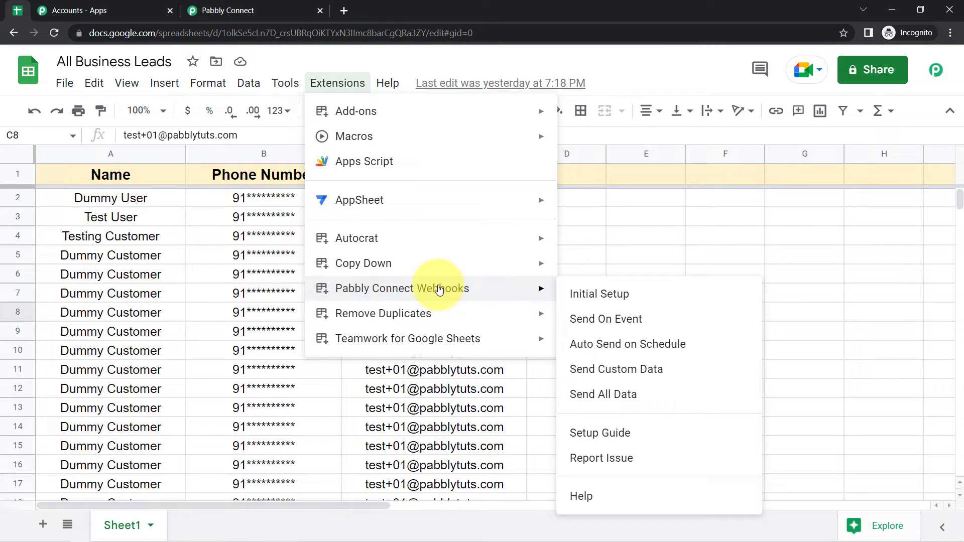
- Open Initial Setup and paste the workflow's webhook URL into the Webhook URL field
click(600, 294)
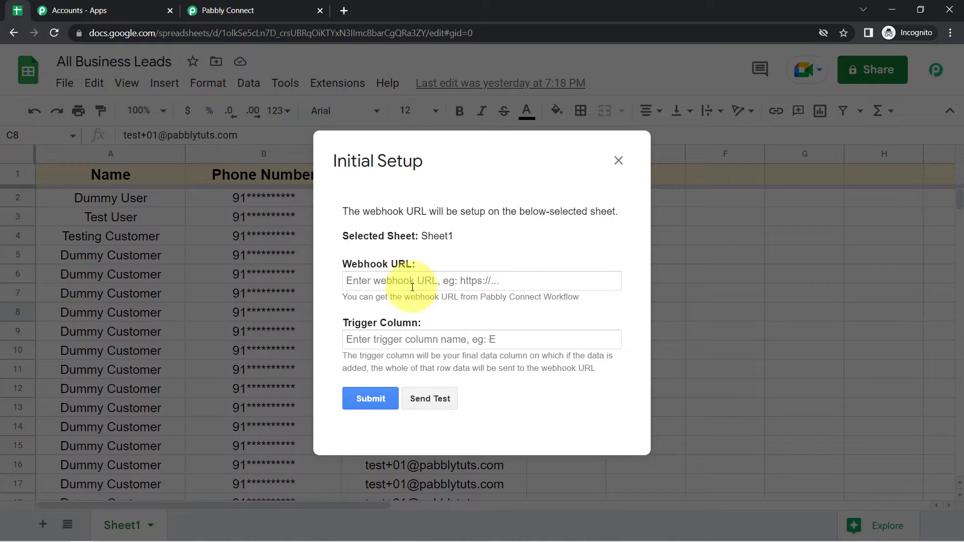
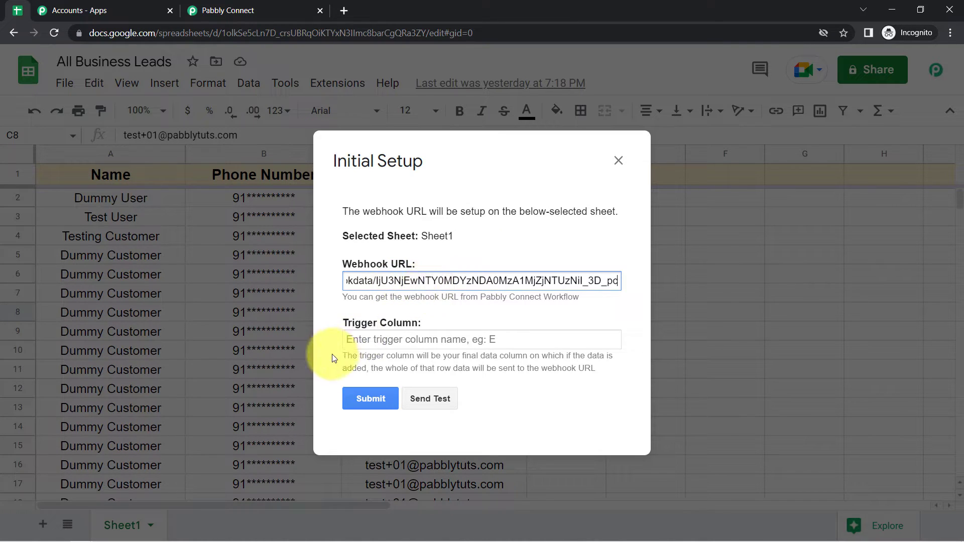
drag(348, 323, 411, 324)
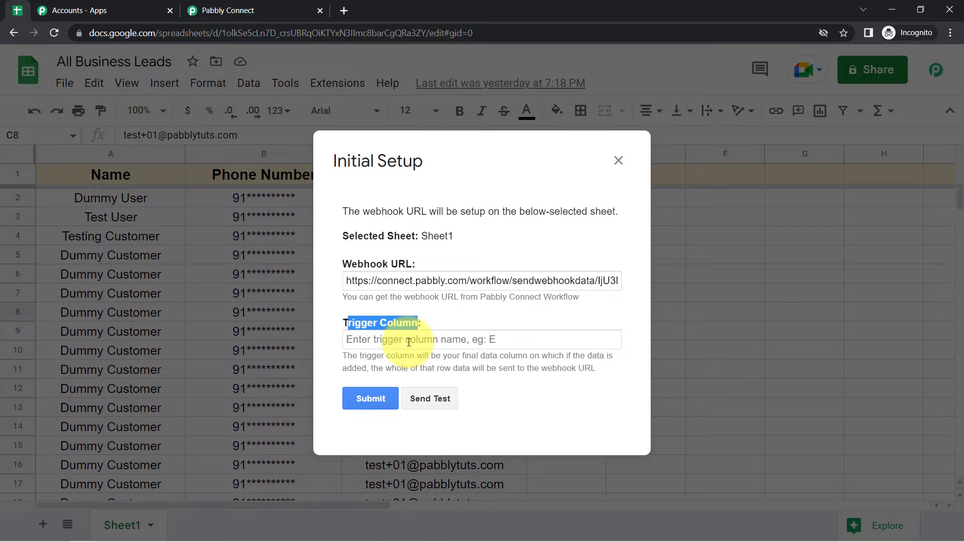
click(408, 344)
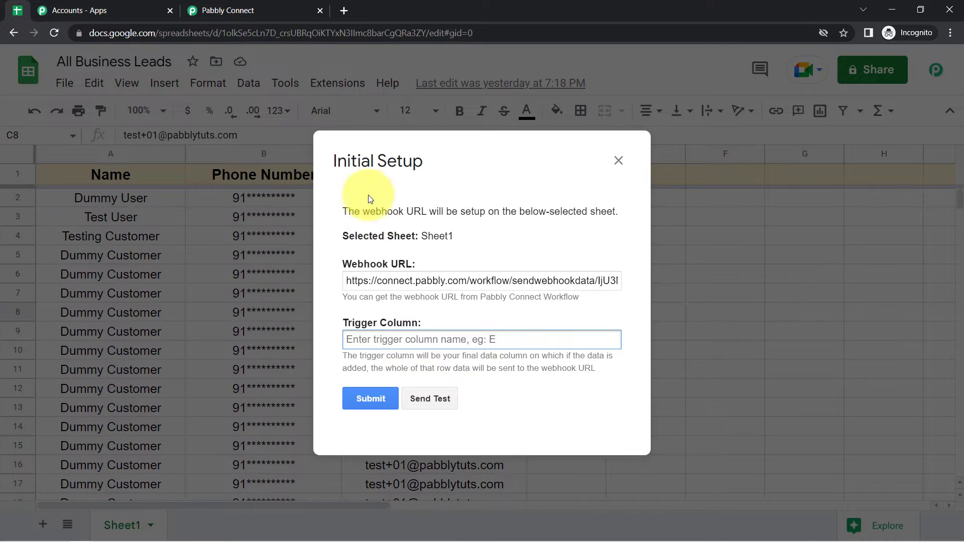
drag(368, 194, 491, 167)
drag(667, 201, 425, 164)
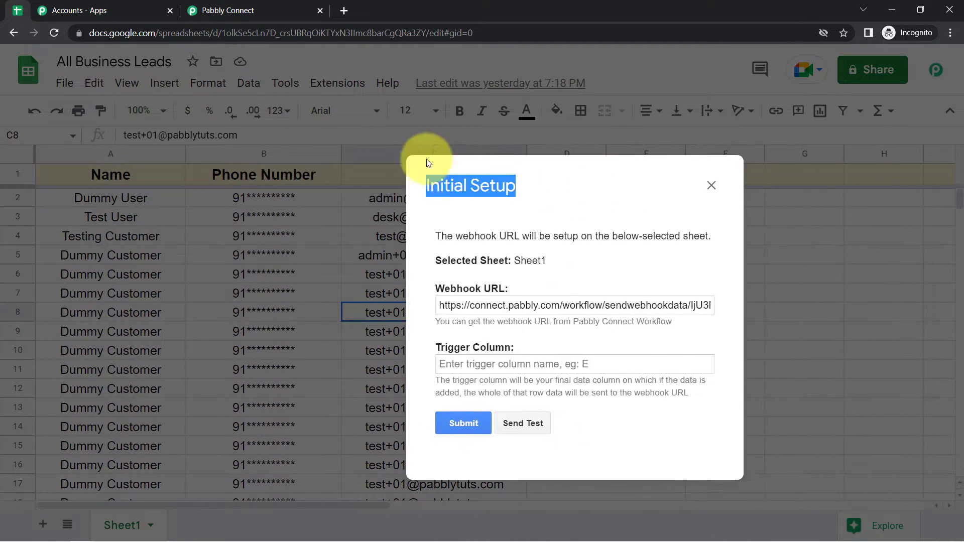
- Enter C as the Trigger Column and send test data to the webhook
click(392, 349)
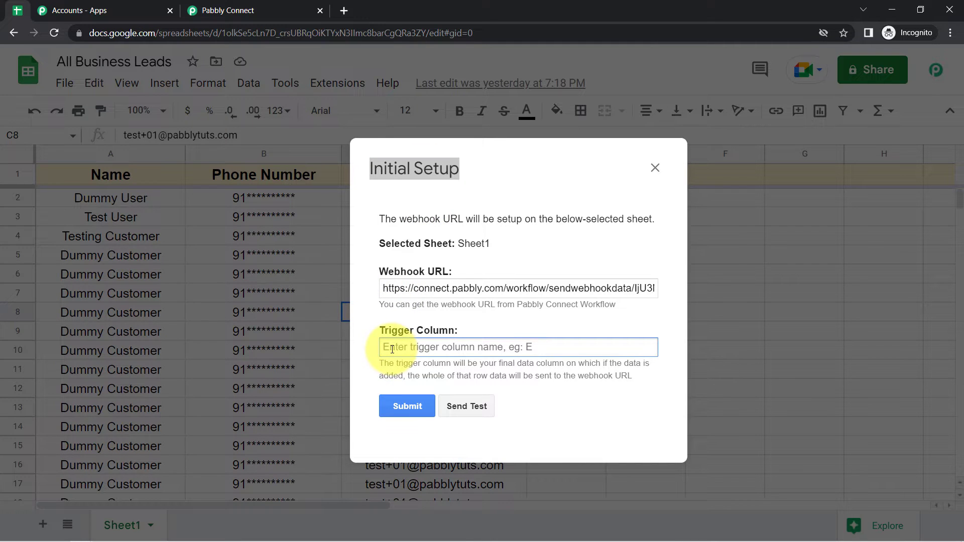
text(C)
drag(415, 164, 662, 244)
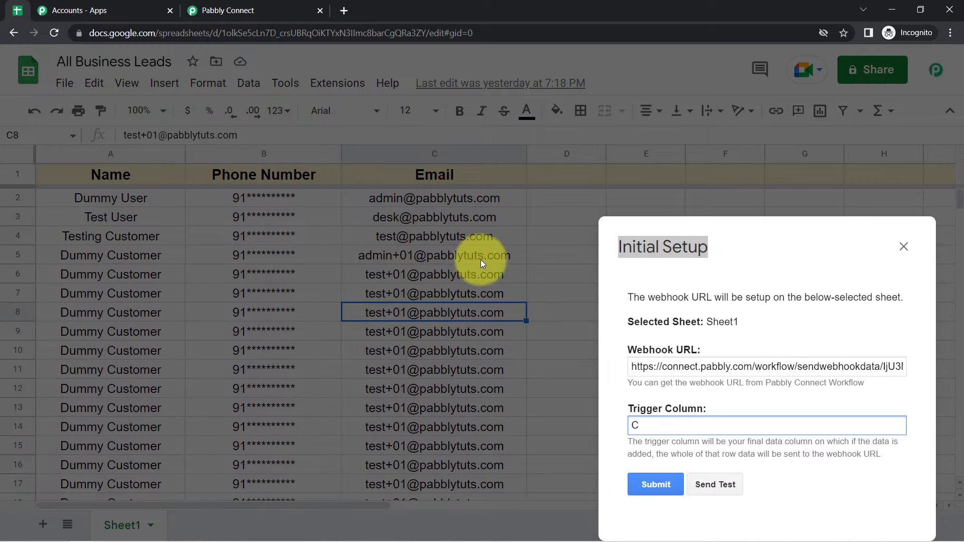
drag(646, 248, 359, 170)
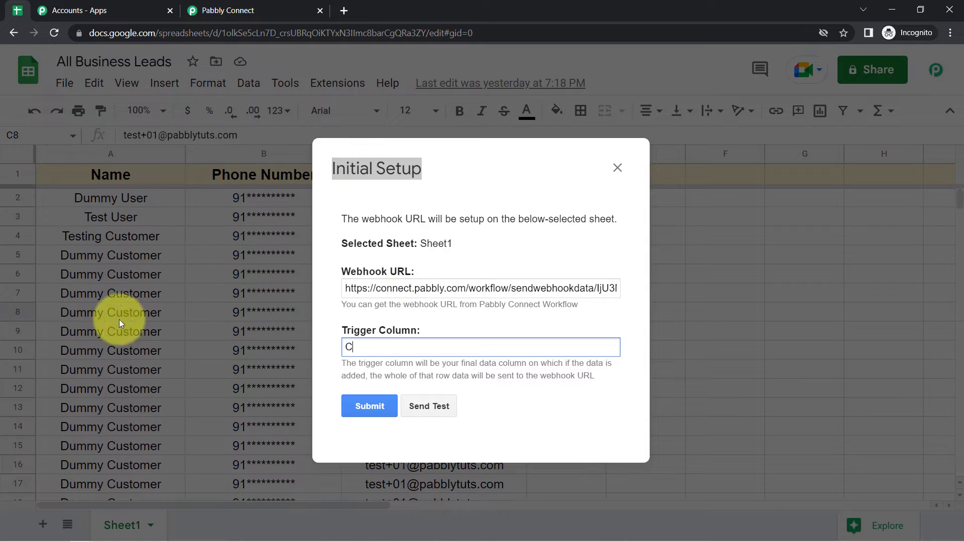
click(222, 4)
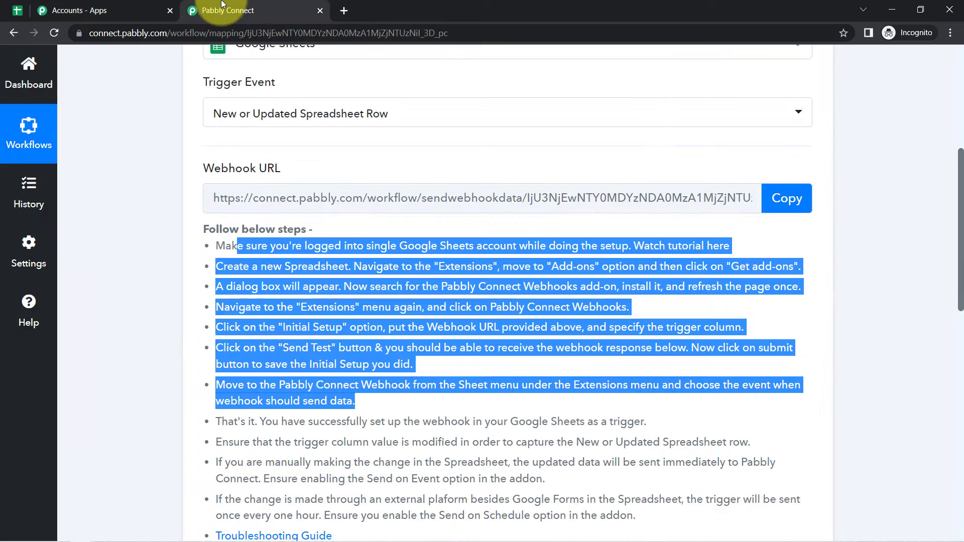
click(18, 9)
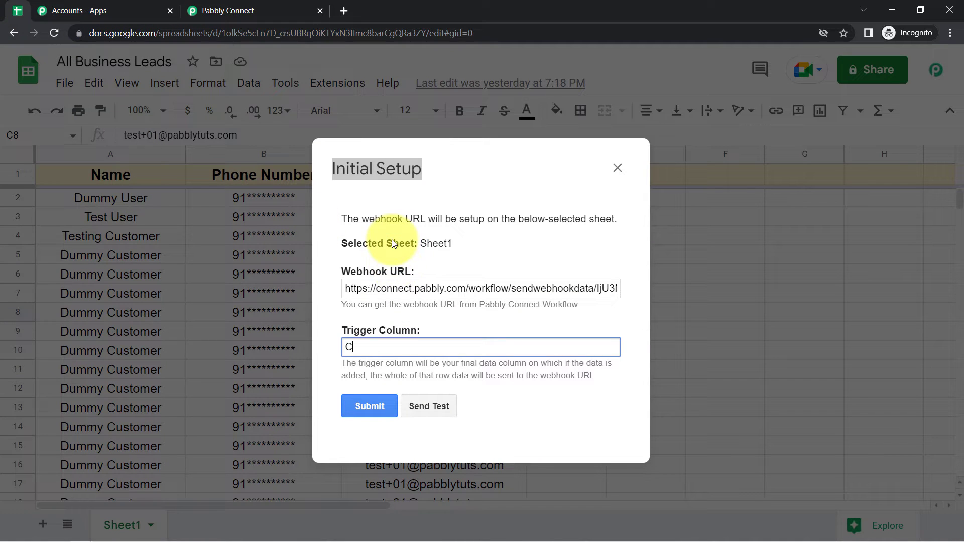
click(428, 407)
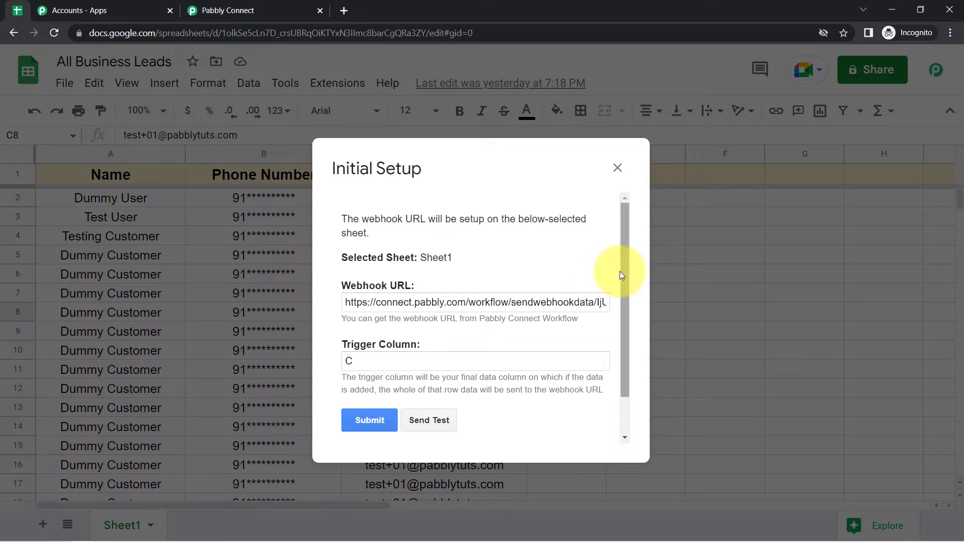
- Confirm 'Test data sent successfully', submit the setup, close the dialog and select row 2
drag(625, 284, 626, 327)
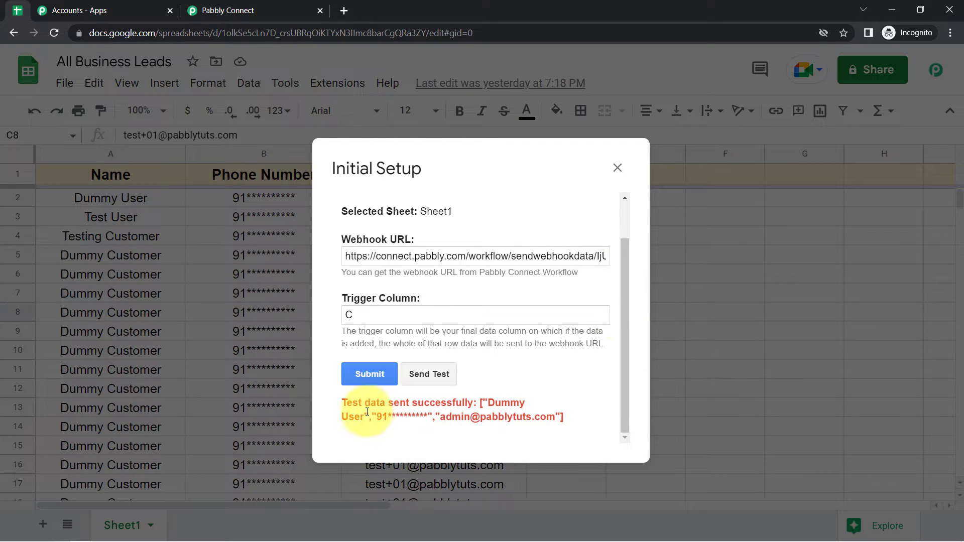
drag(358, 402, 531, 421)
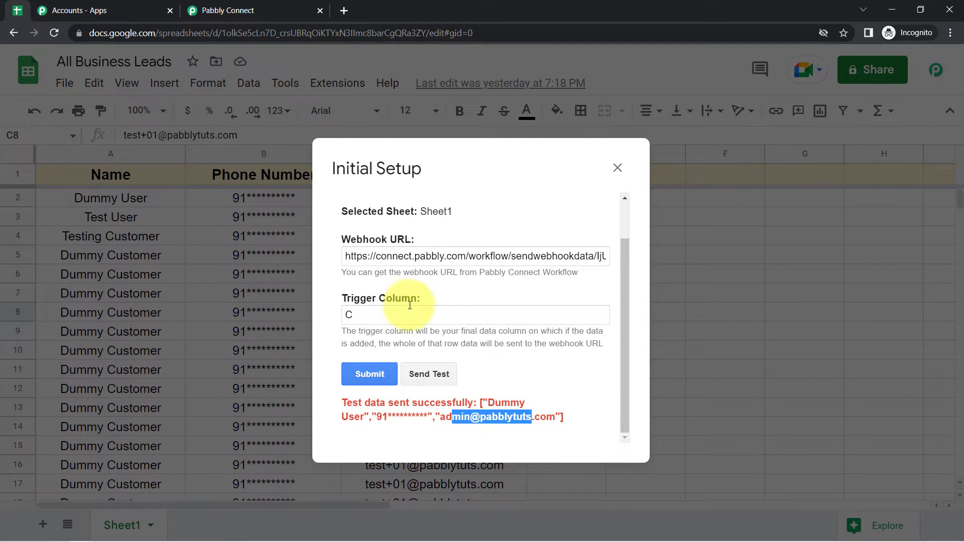
click(365, 374)
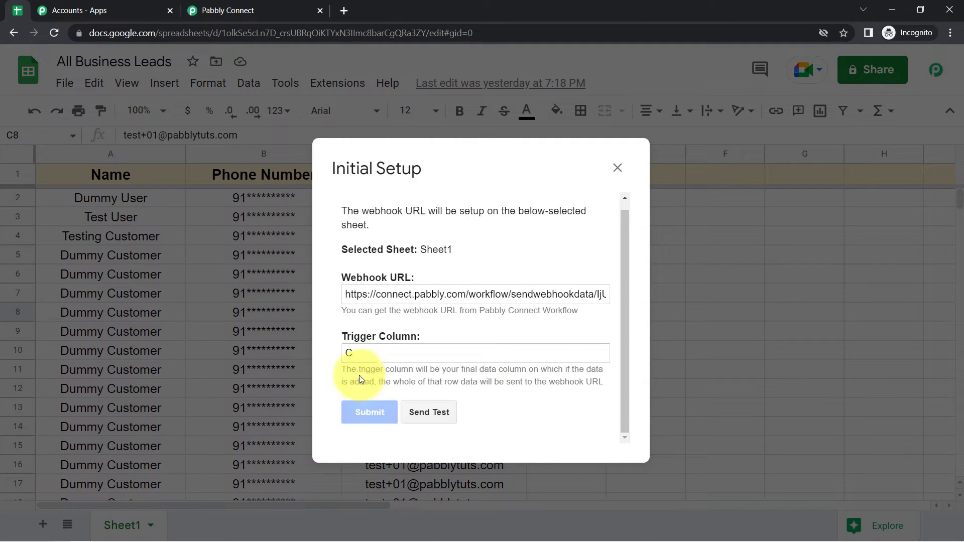
click(618, 167)
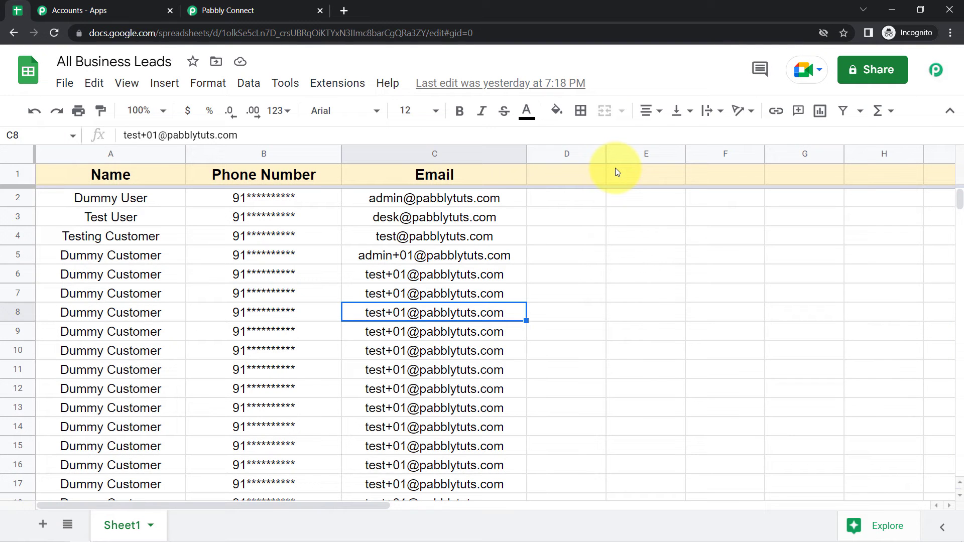
click(11, 199)
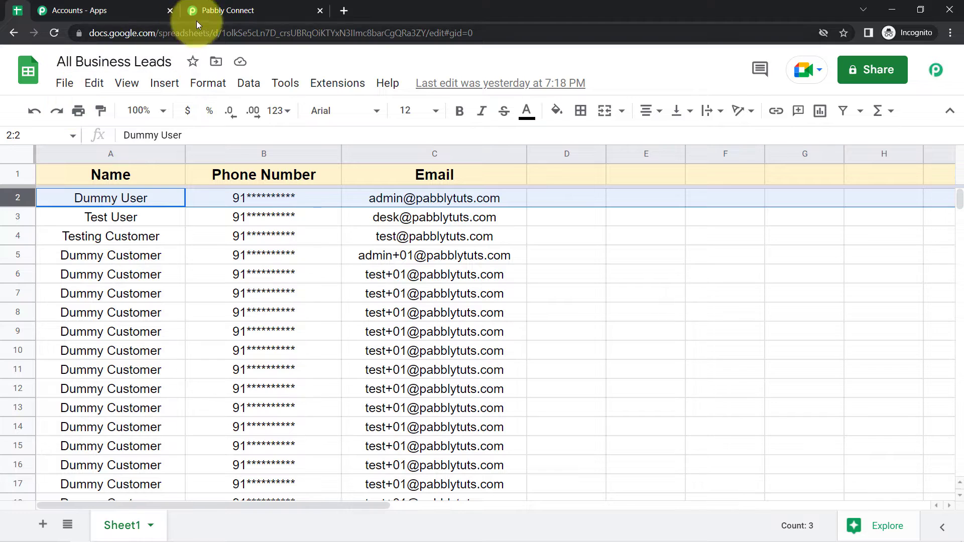
- Inspect the captured response: TriggerColumn C, spreadsheet name, Sheet1, SheetID and RowIndex 2
click(221, 10)
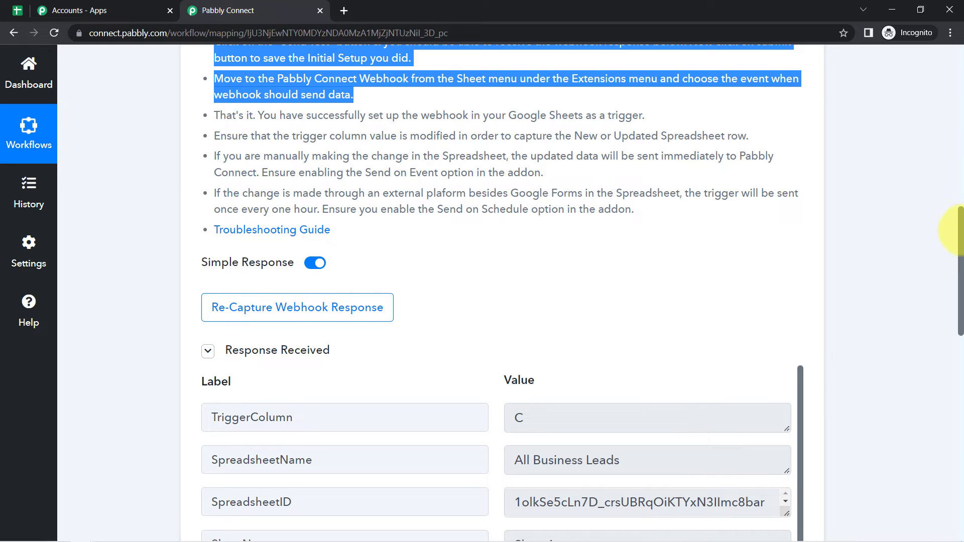
drag(960, 229, 960, 296)
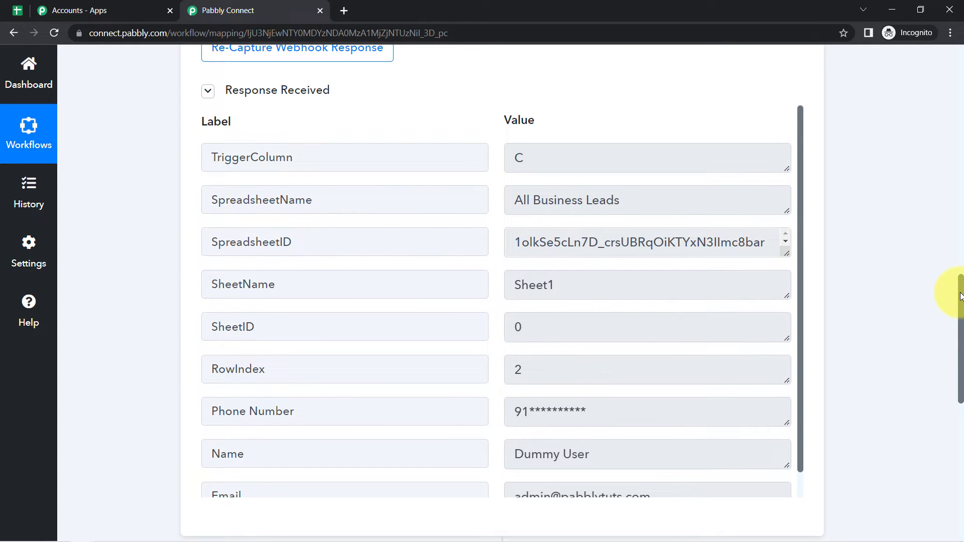
click(522, 163)
double_click(520, 161)
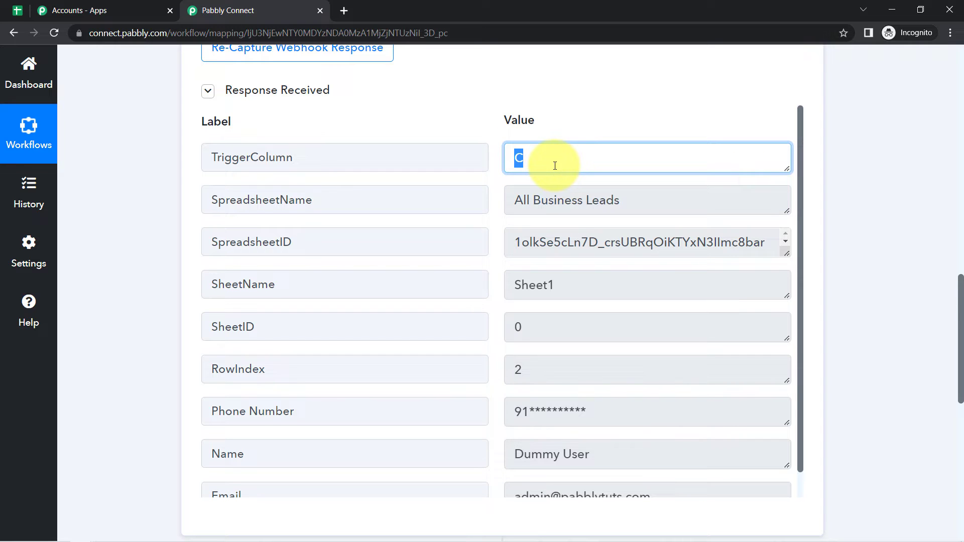
drag(526, 201, 642, 251)
drag(522, 285, 581, 286)
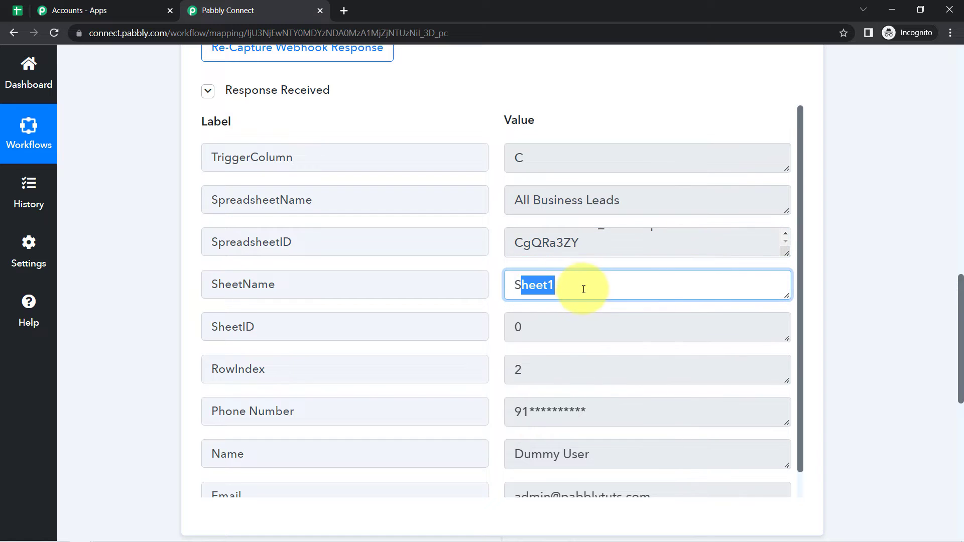
drag(549, 318, 510, 325)
drag(537, 372, 510, 366)
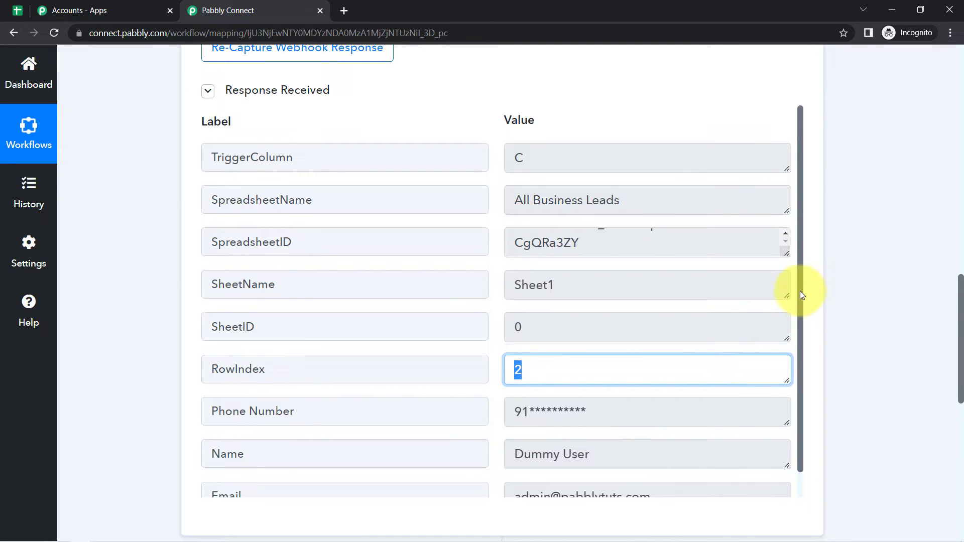
drag(801, 290, 798, 338)
drag(514, 374, 529, 427)
drag(522, 471, 599, 474)
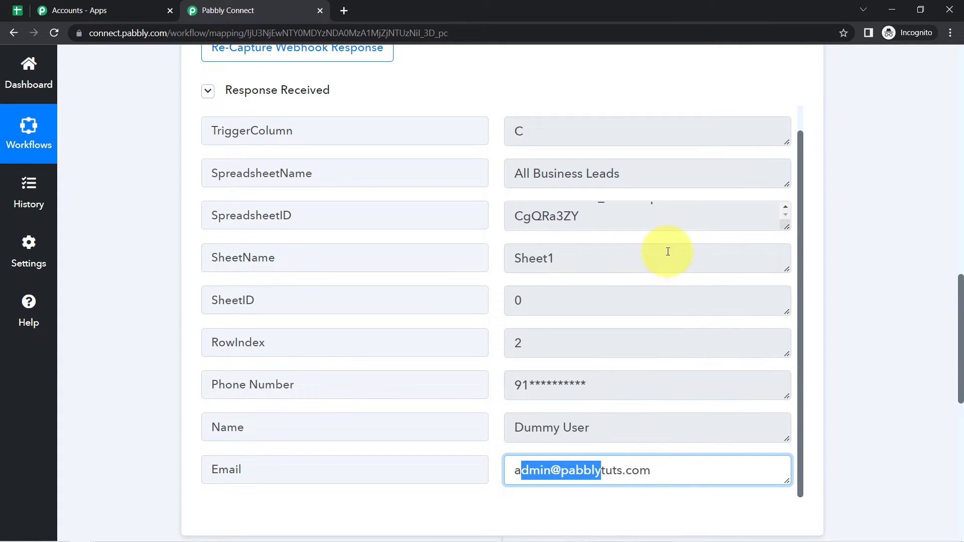
- Compare against the sheet and check the captured email and phone number values
click(17, 10)
click(241, 10)
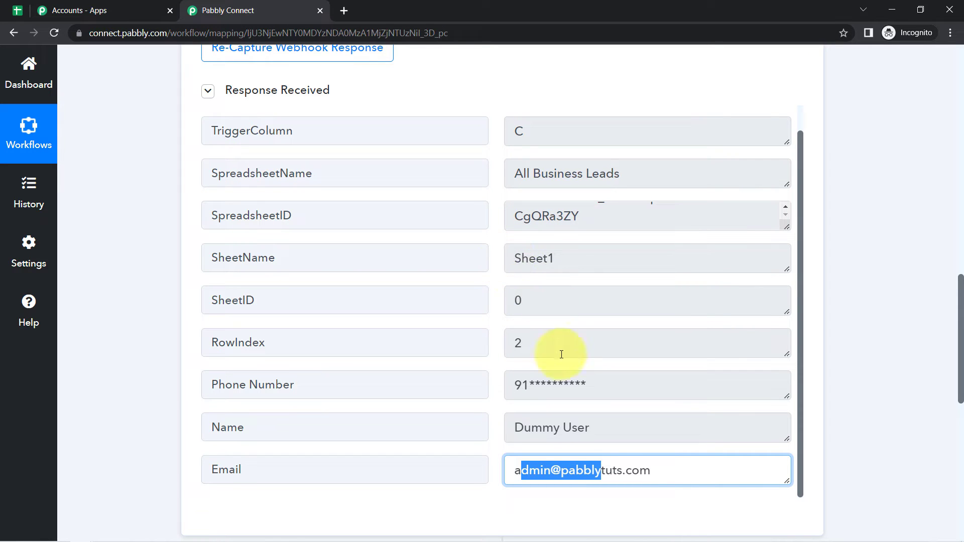
triple_click(564, 469)
click(541, 382)
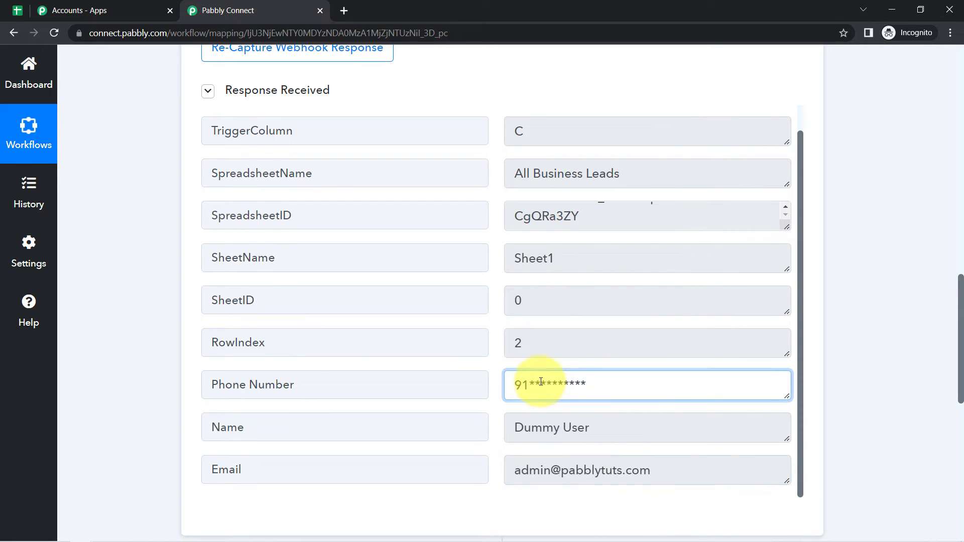
triple_click(577, 383)
click(583, 387)
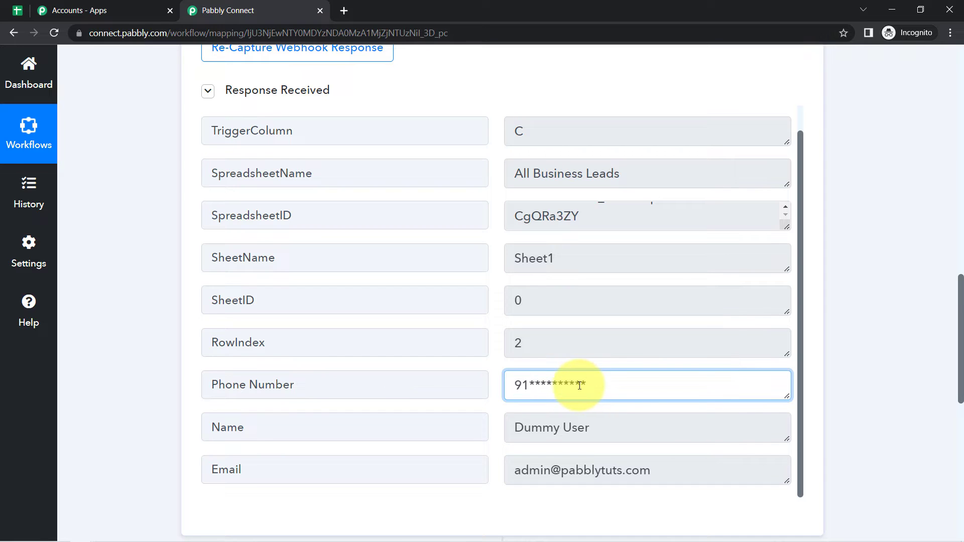
drag(586, 383, 517, 383)
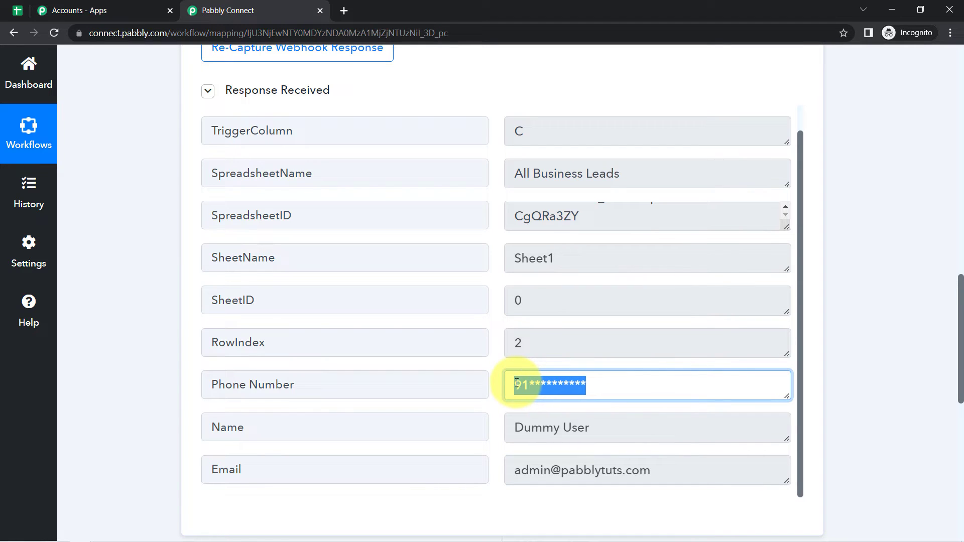
click(542, 383)
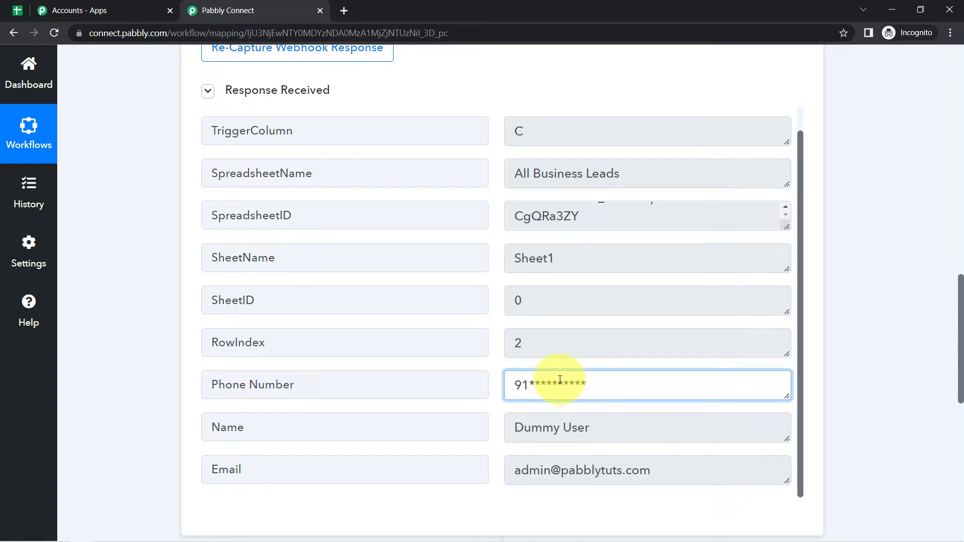
triple_click(581, 383)
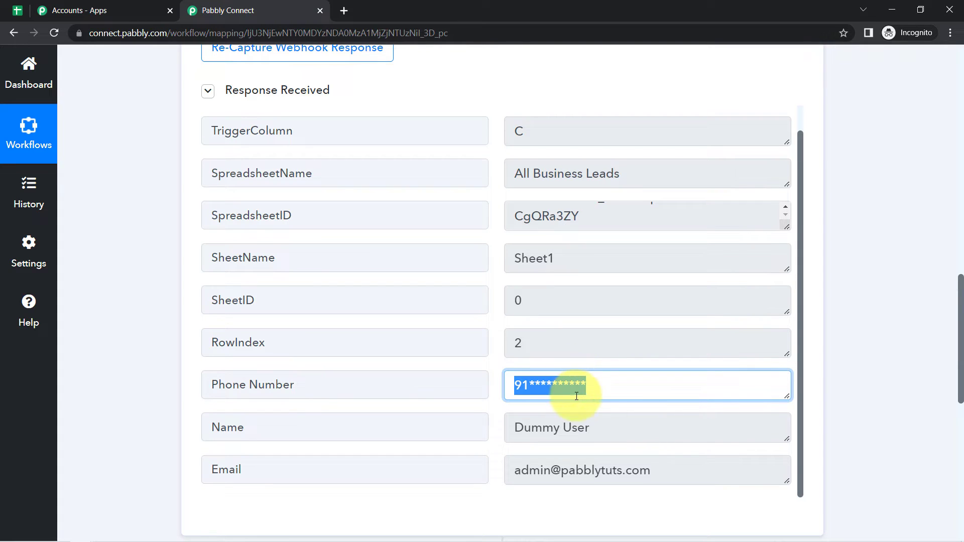
click(577, 401)
click(522, 387)
drag(522, 387, 572, 378)
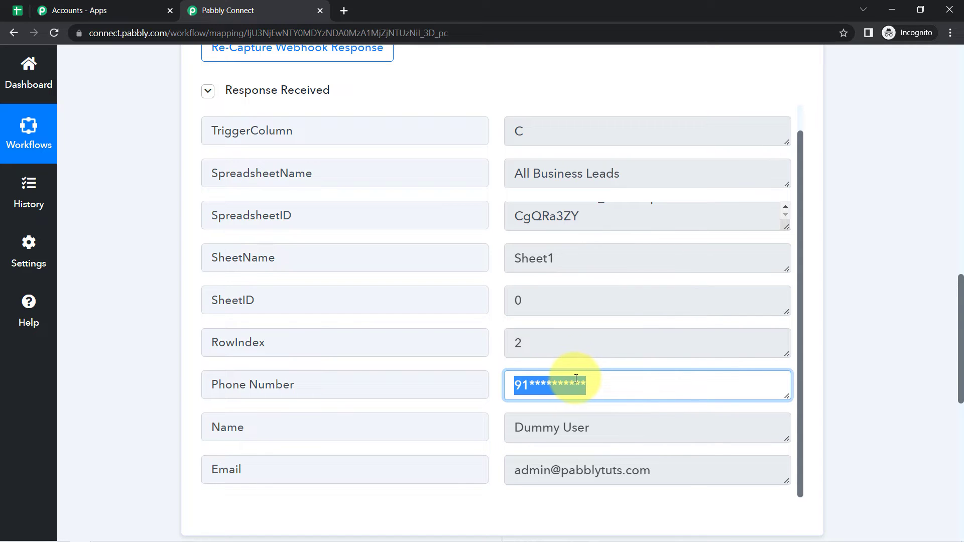
drag(960, 314, 953, 427)
- Set the action step to WhatsApp Cloud API with the Send Template Message event and start connecting
click(296, 197)
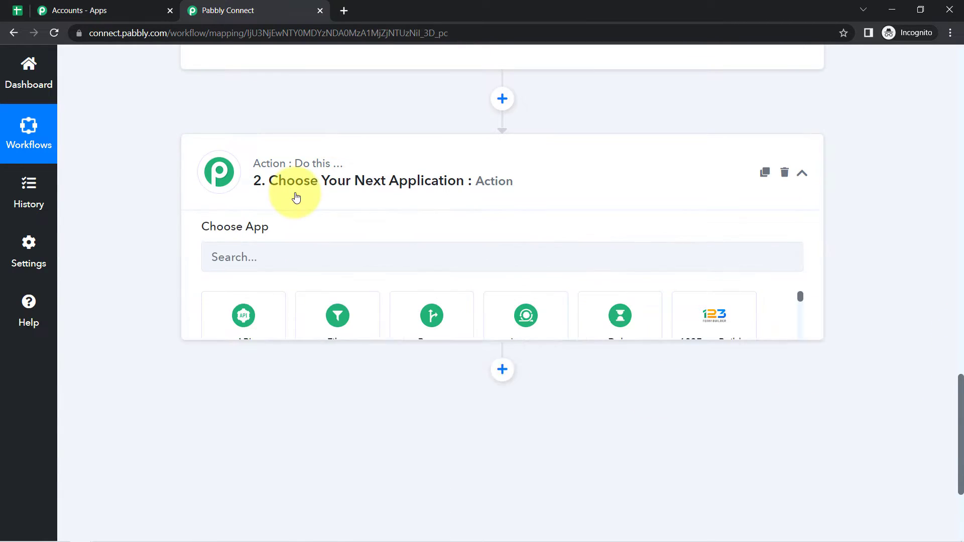
click(248, 263)
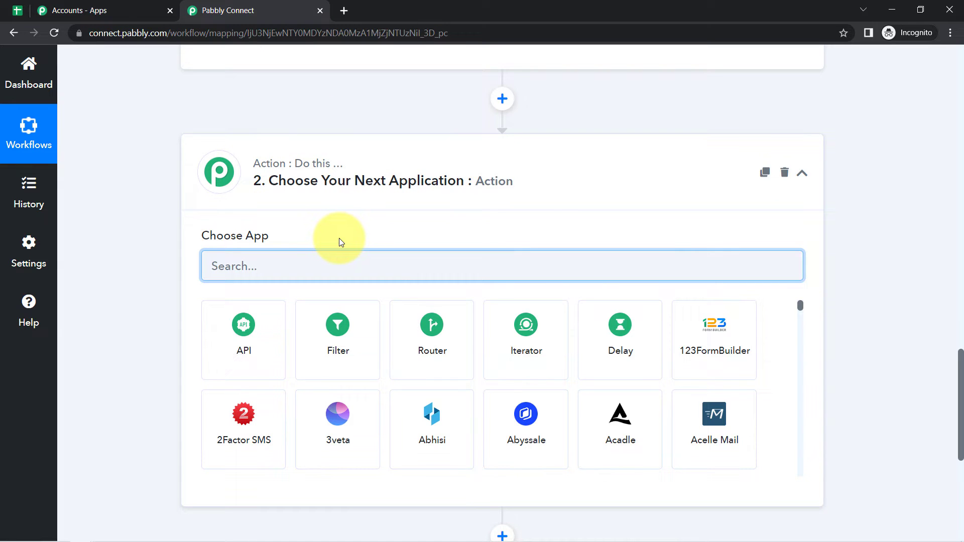
text(whatsapp cloud)
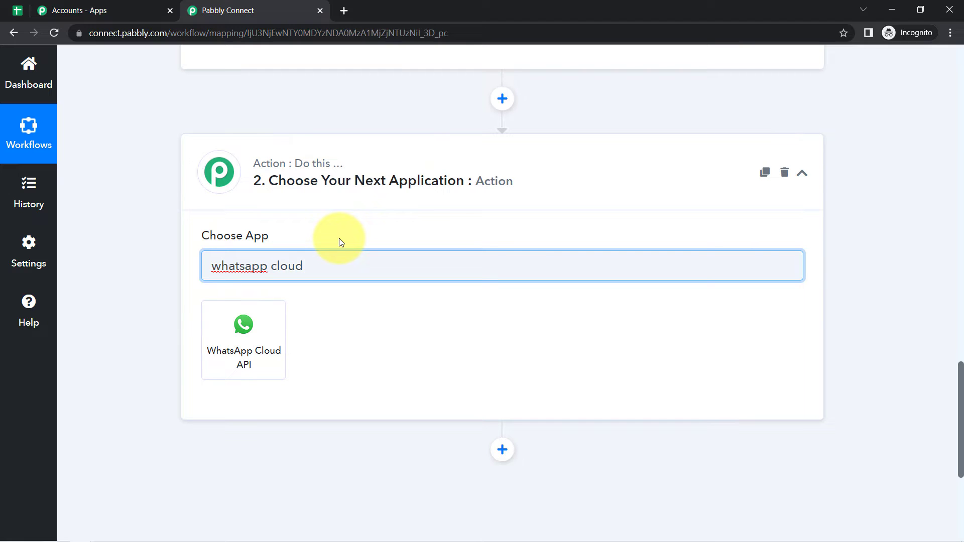
click(244, 324)
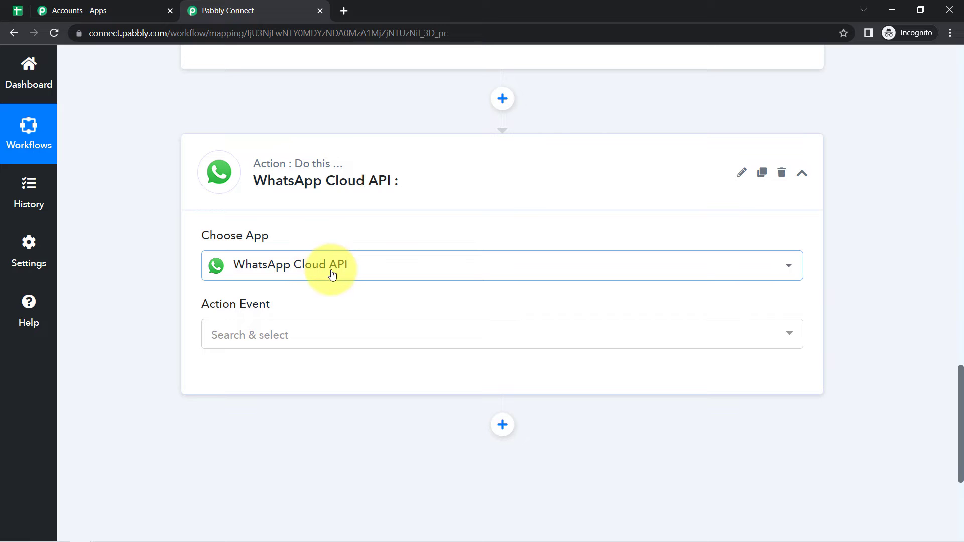
click(243, 348)
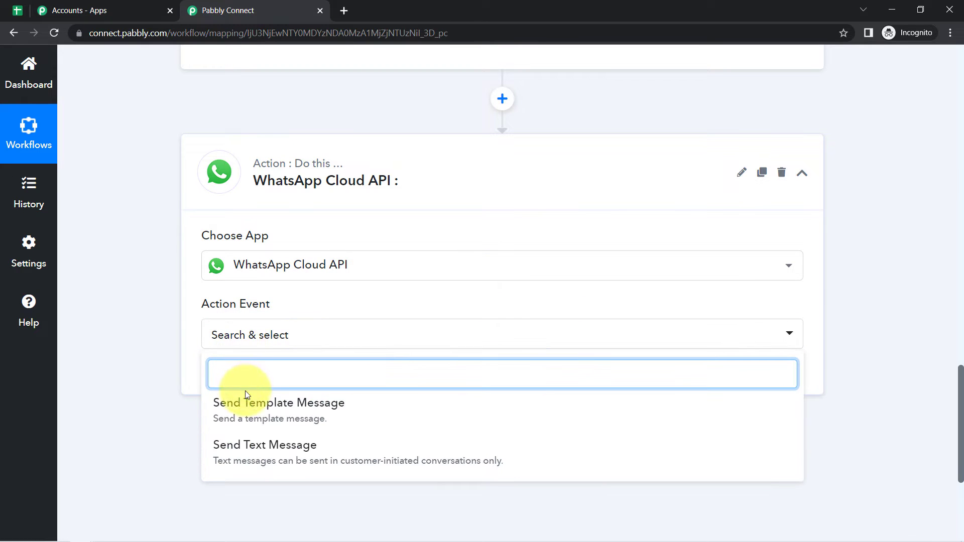
click(241, 413)
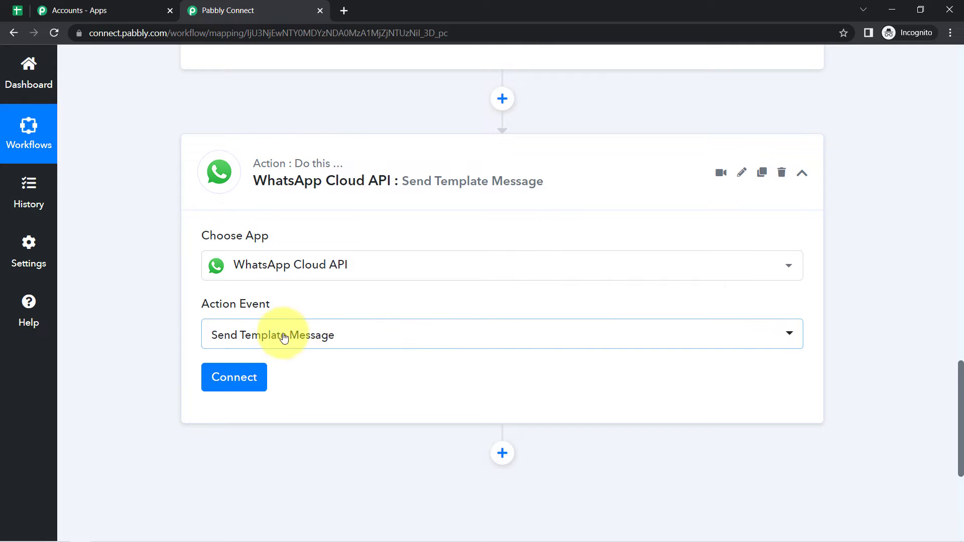
click(247, 380)
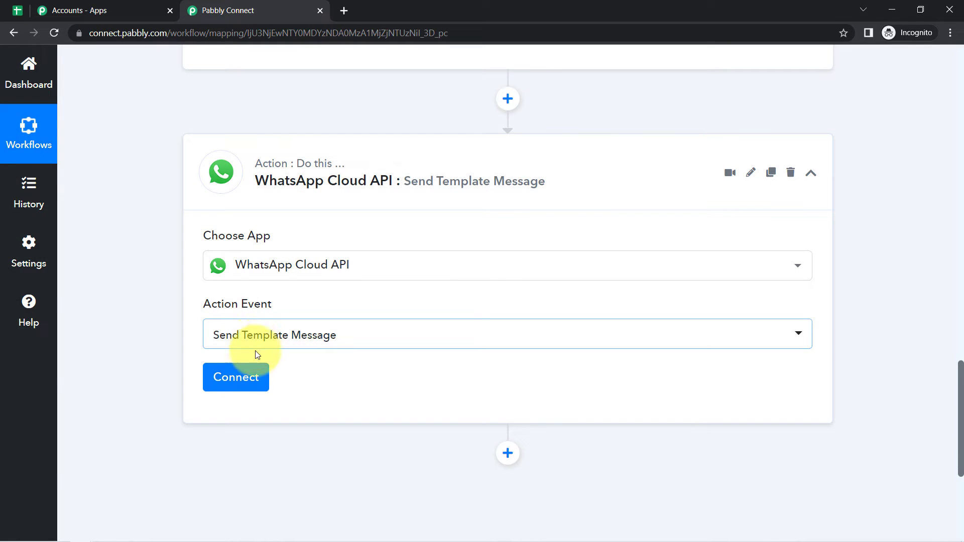
- Choose Add New Connection for the WhatsApp Cloud API account, then open a blank browser tab
click(254, 379)
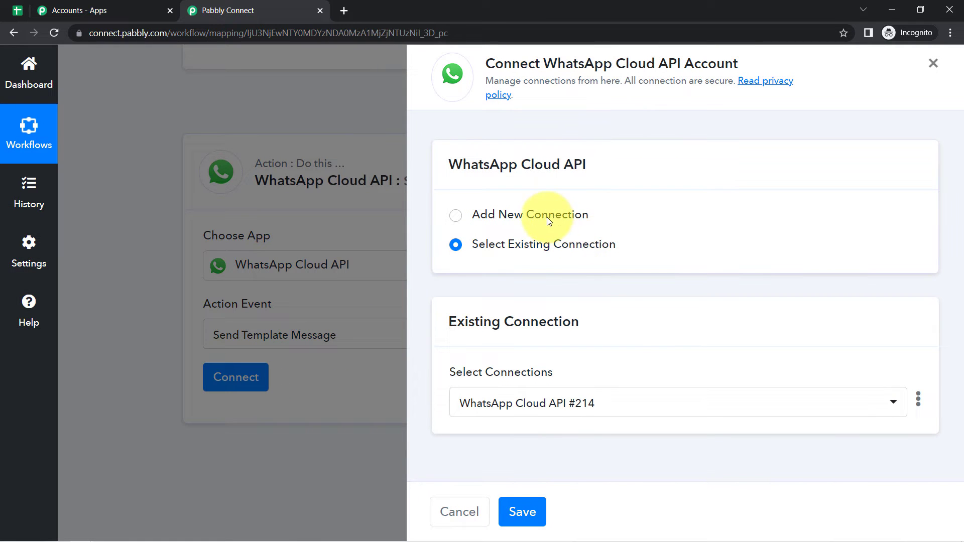
click(546, 217)
scroll(549, 223, down, 1)
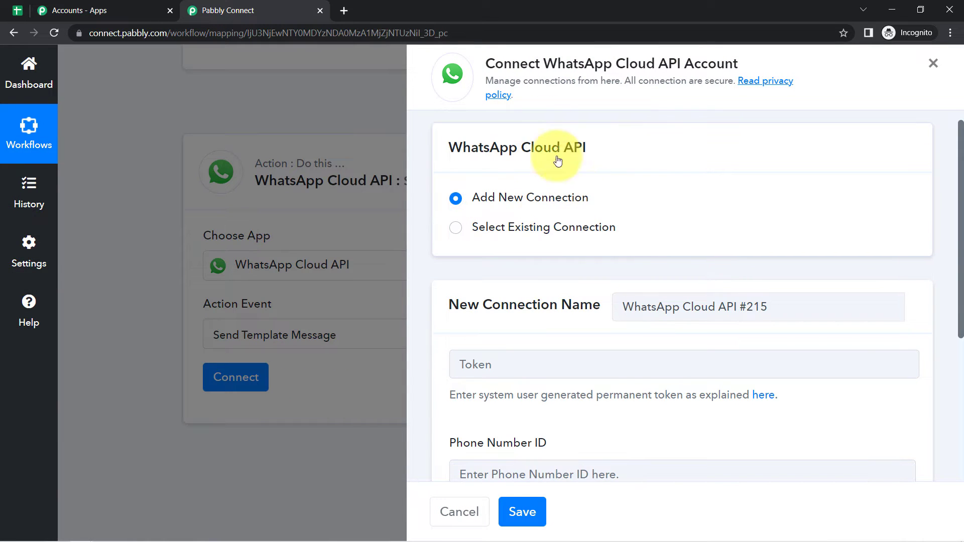
drag(502, 63, 718, 60)
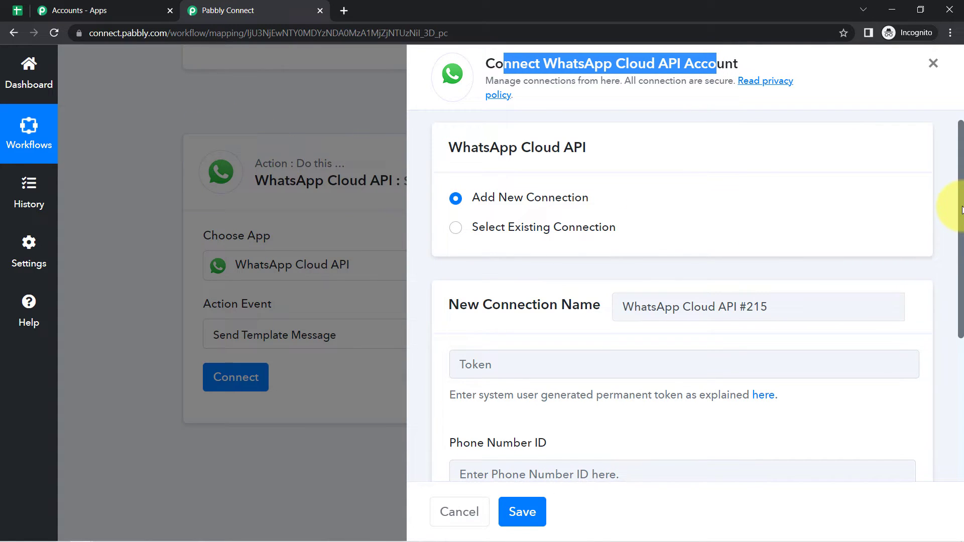
drag(961, 210, 960, 361)
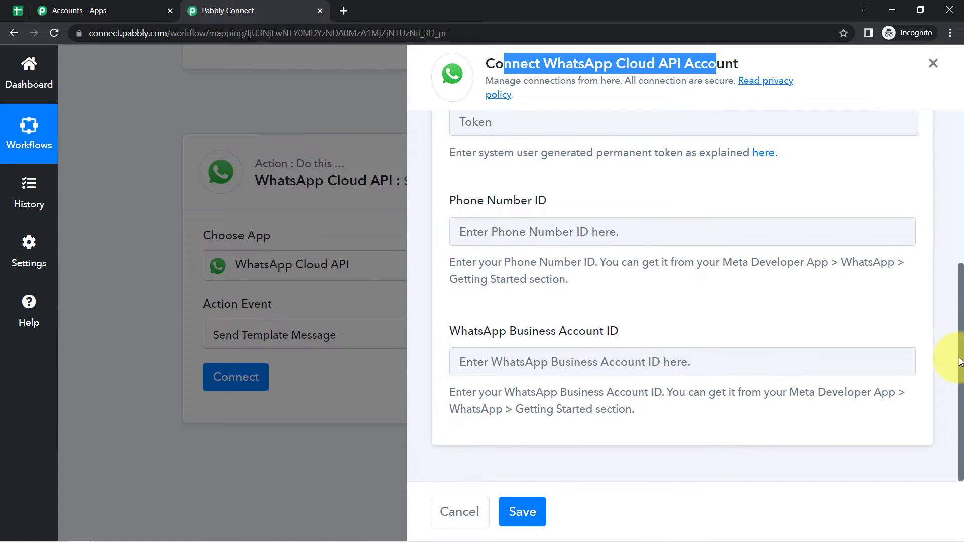
click(607, 91)
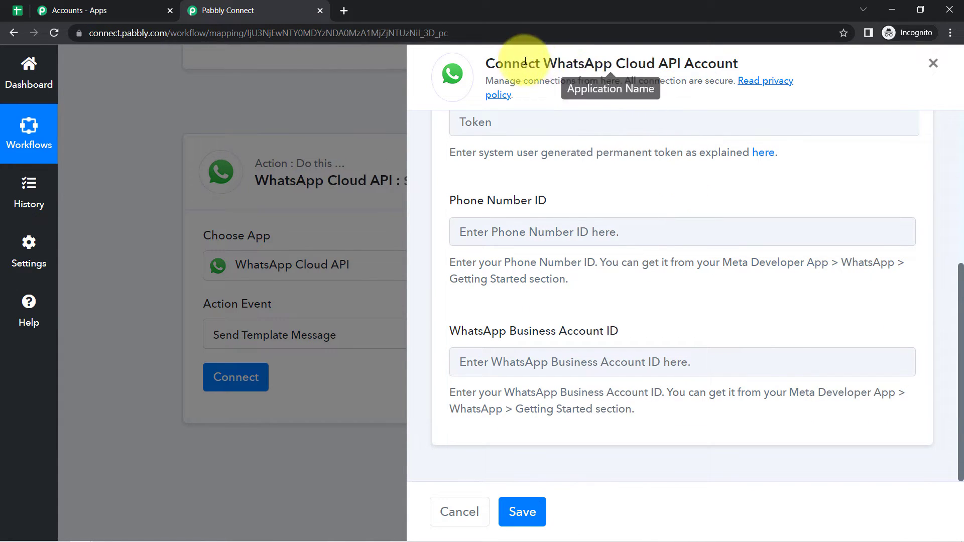
drag(520, 65, 599, 88)
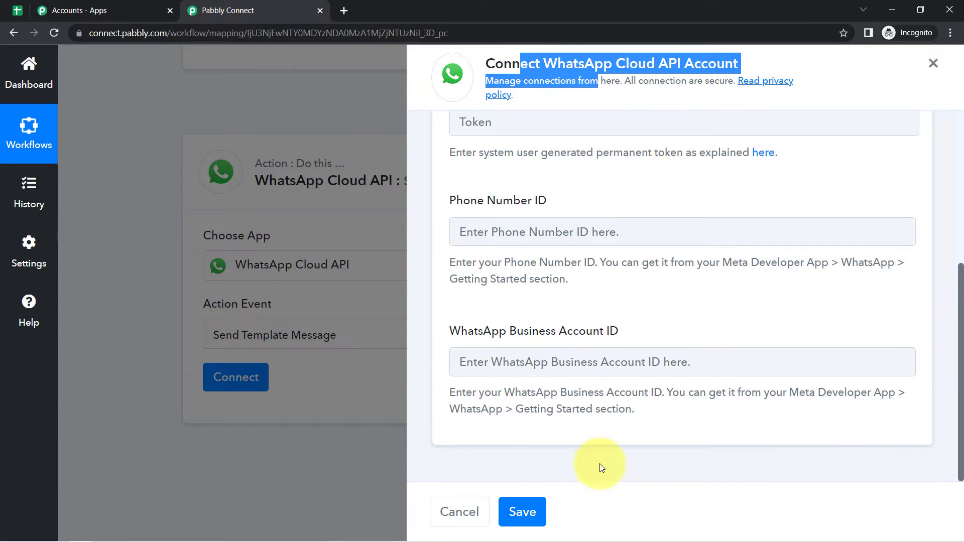
click(345, 12)
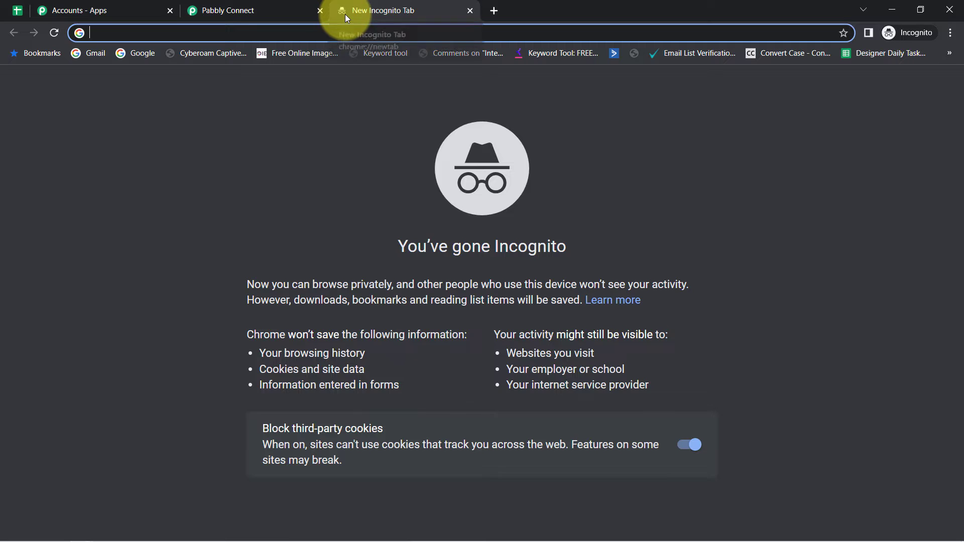
- Go to developers.facebook.com, open My Apps, and open the MyConnectMsg App dashboard
text(developer)
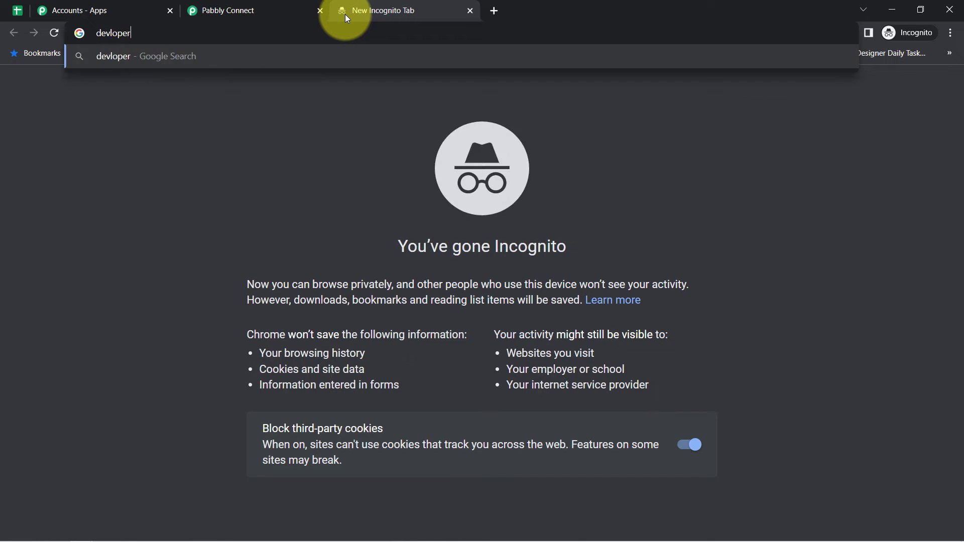
text(s.facebook.com)
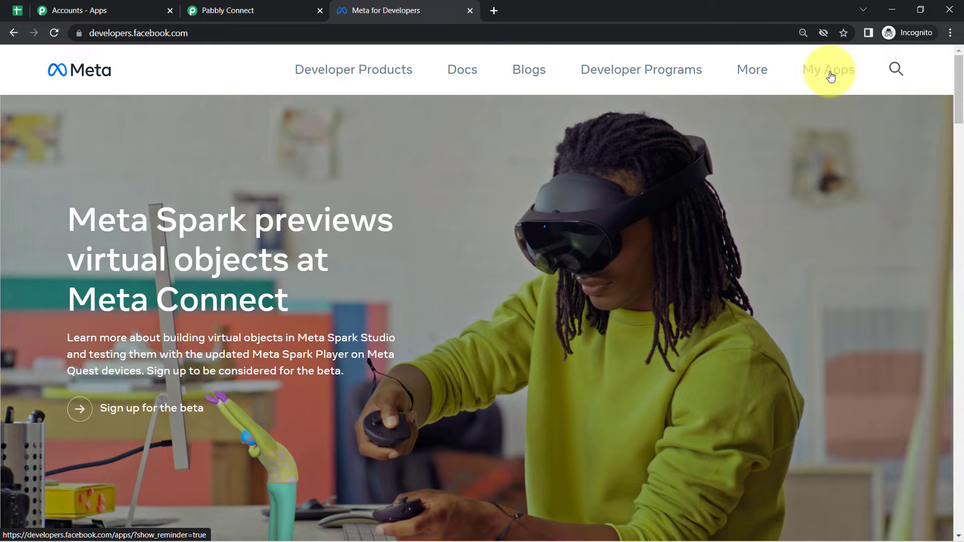
click(831, 75)
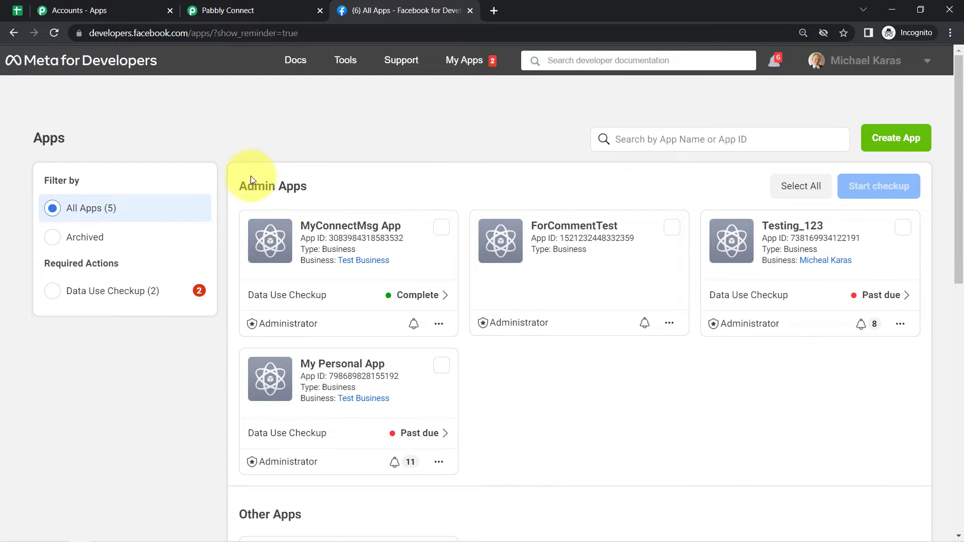
drag(250, 187, 308, 187)
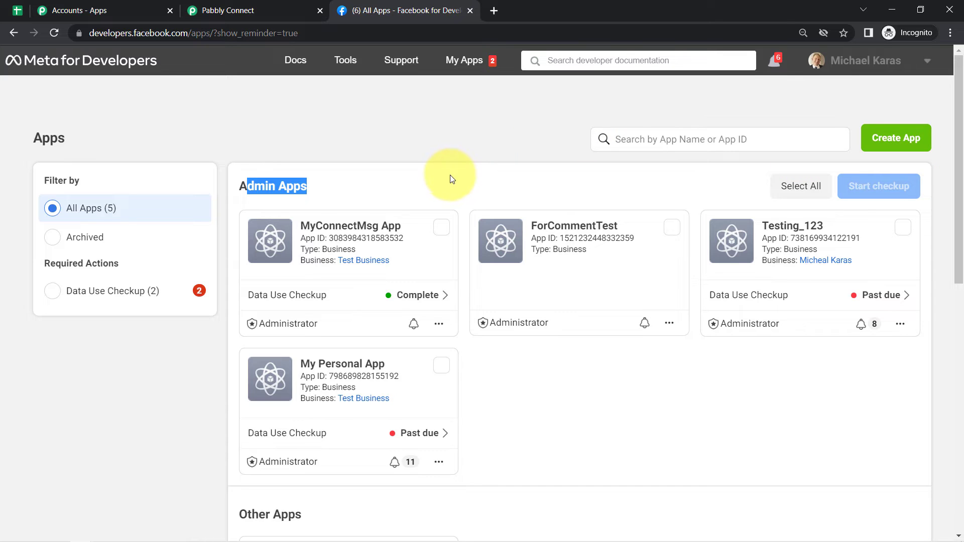
click(260, 179)
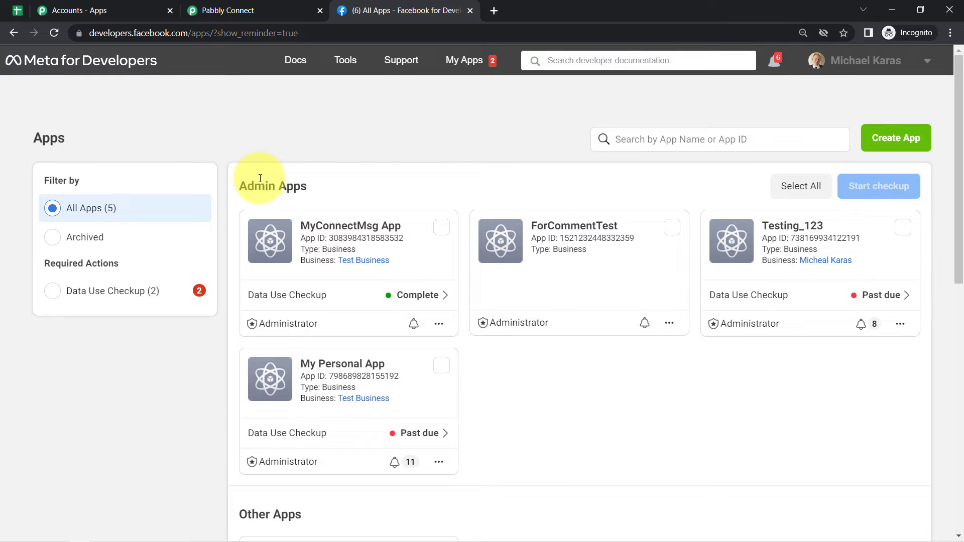
click(331, 230)
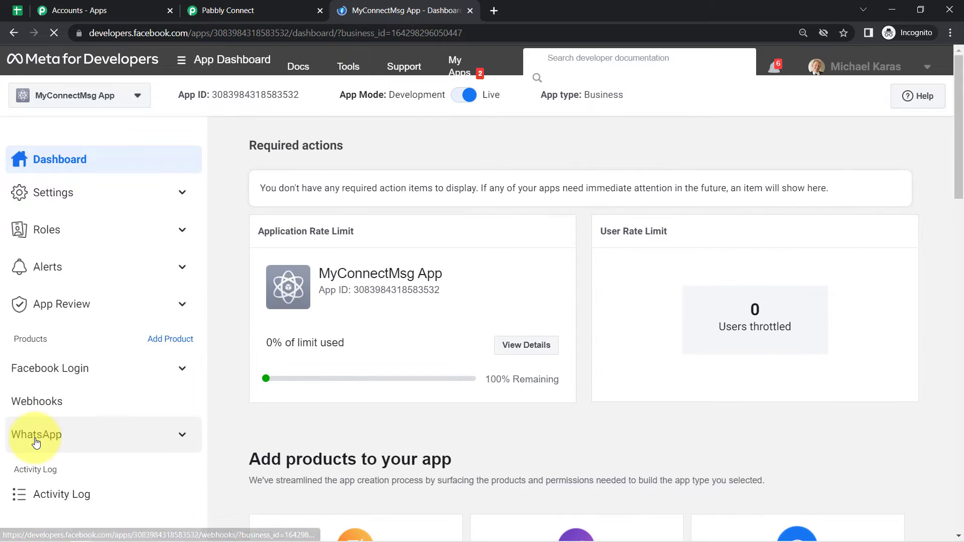
- Copy the 23-hour temporary access token from WhatsApp Getting started, then switch back to Pabbly Connect
click(33, 443)
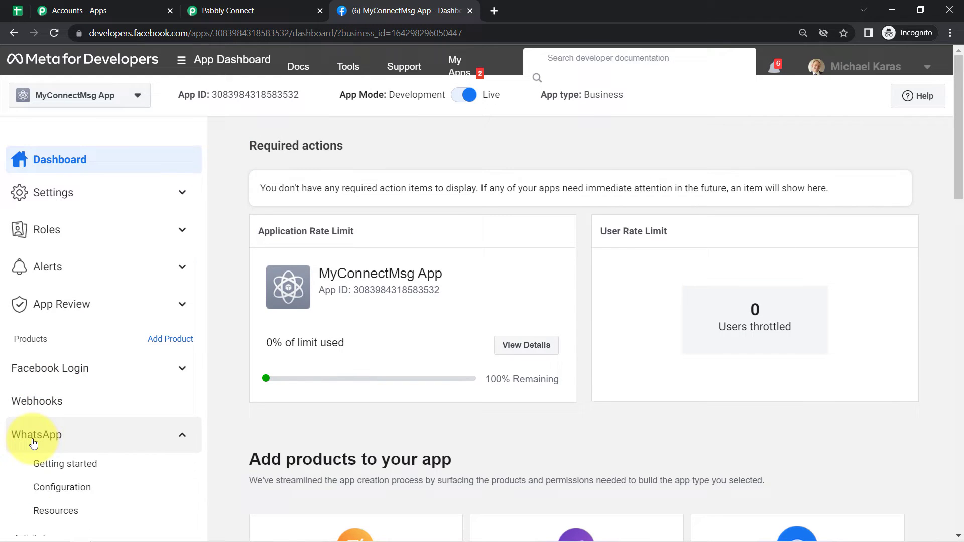
click(50, 473)
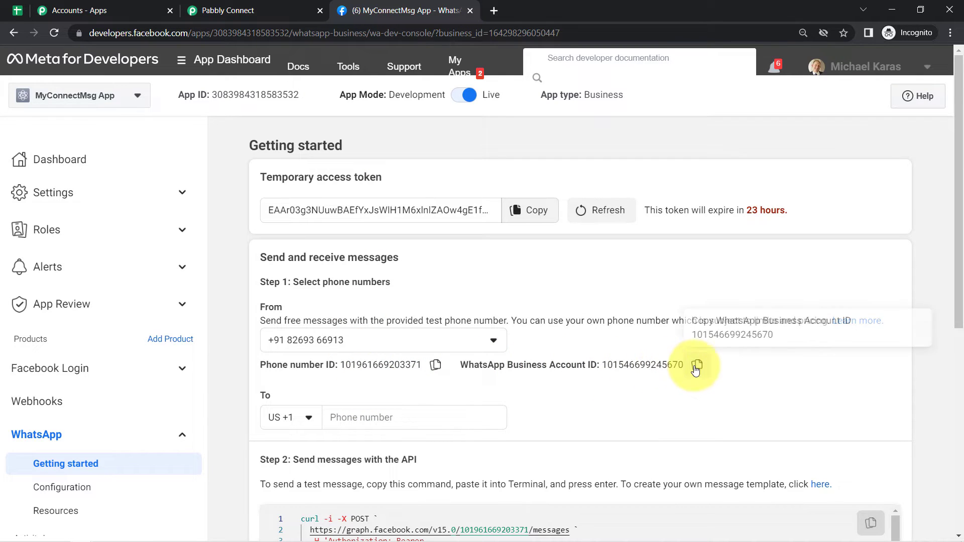
click(546, 215)
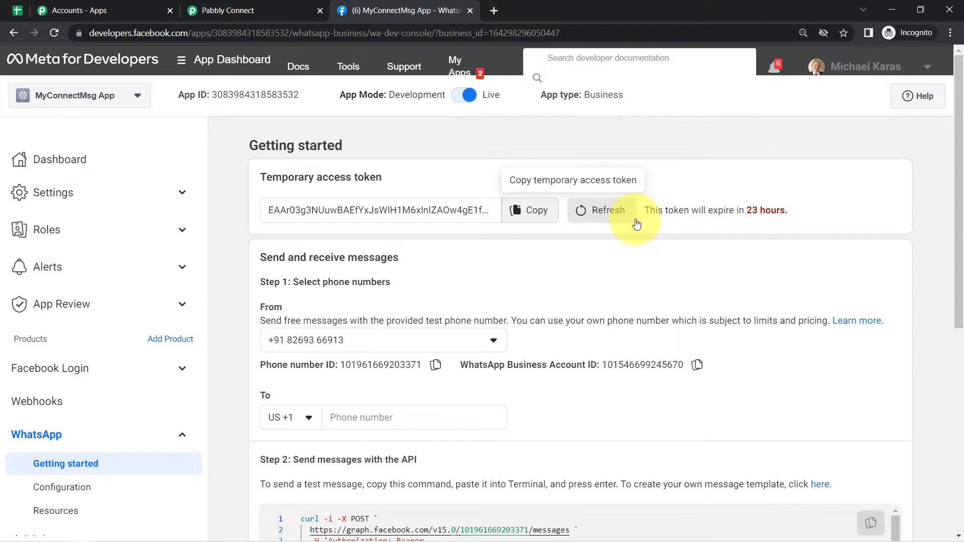
double_click(282, 180)
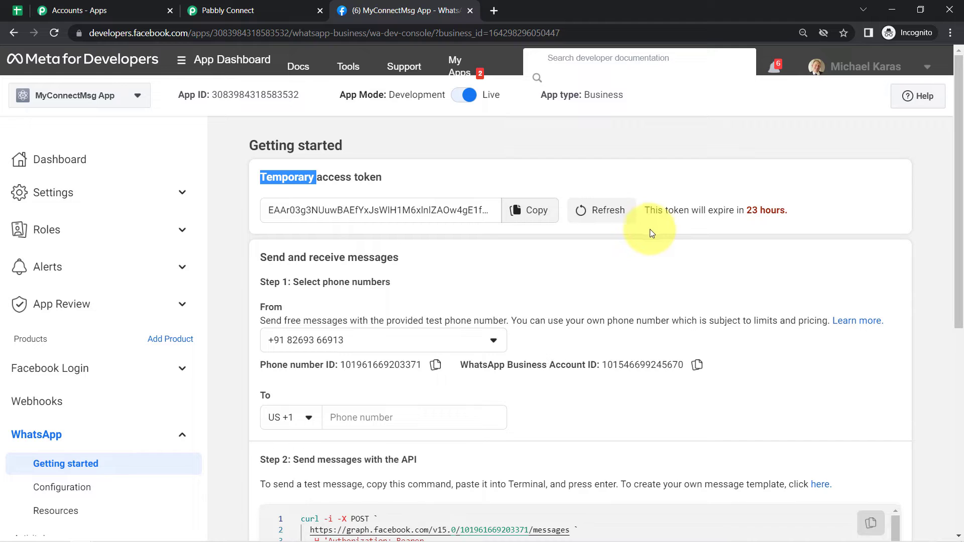
drag(651, 210, 750, 215)
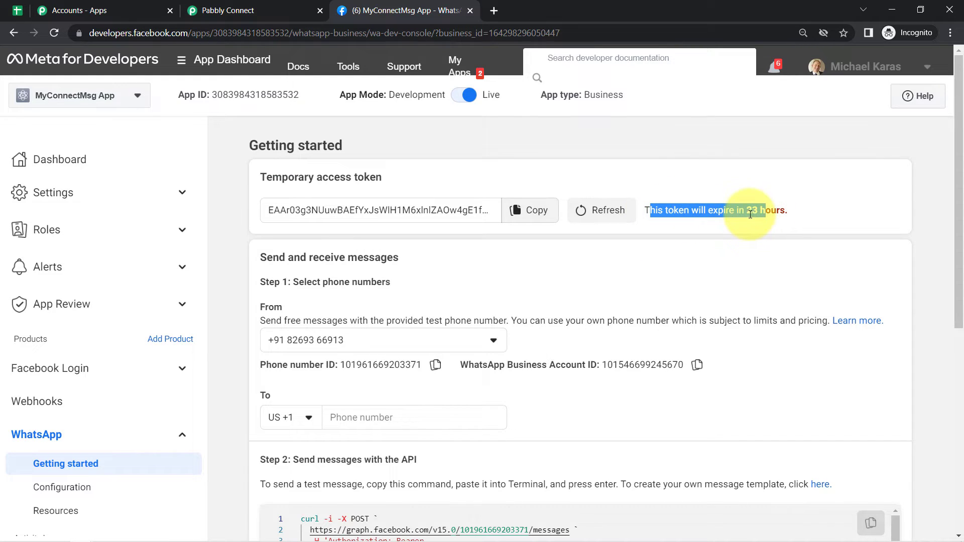
click(177, 6)
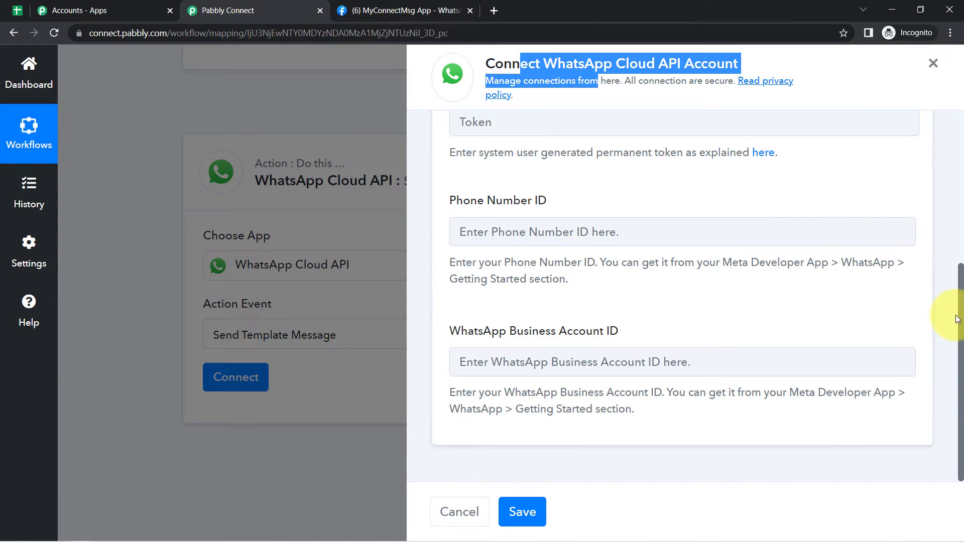
- Paste the temporary access token into the connection's Token field
scroll(961, 321, up, 3)
click(545, 251)
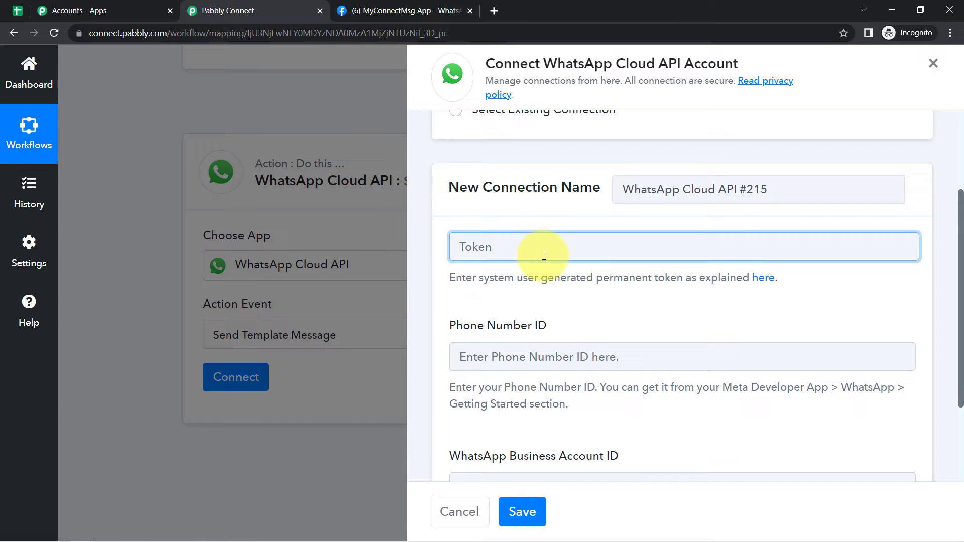
key(ctrl+v)
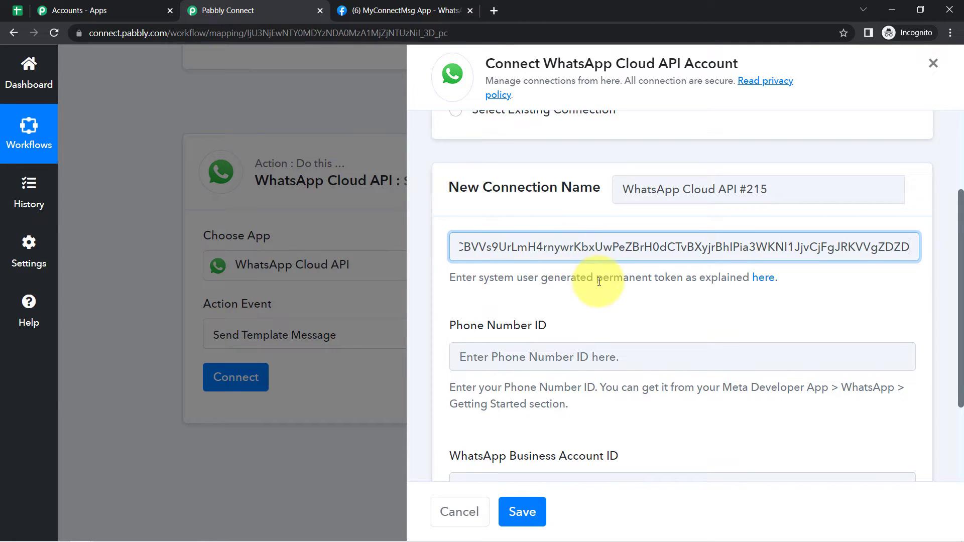
drag(523, 279, 692, 282)
drag(784, 285, 699, 290)
click(690, 290)
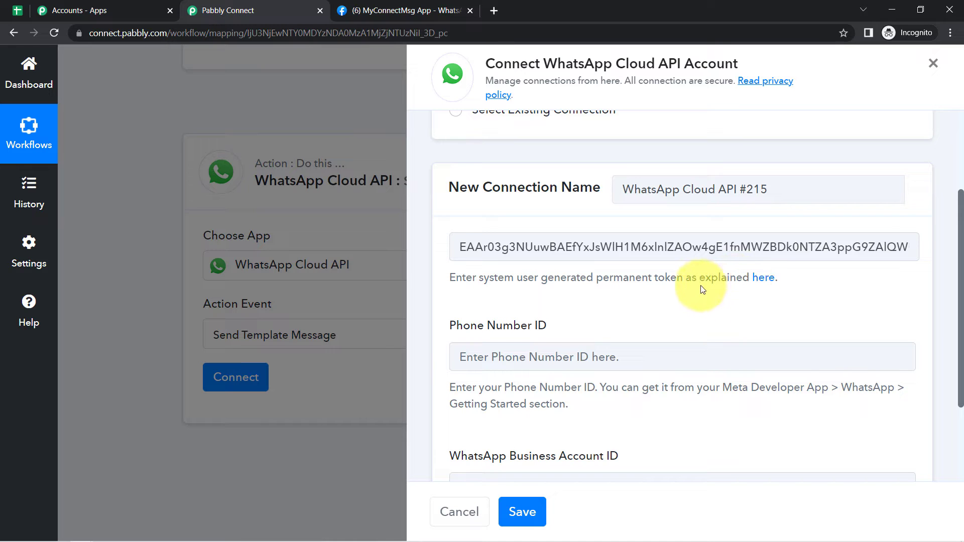
- Copy the Phone Number ID from the Meta app page into the connection form
click(377, 11)
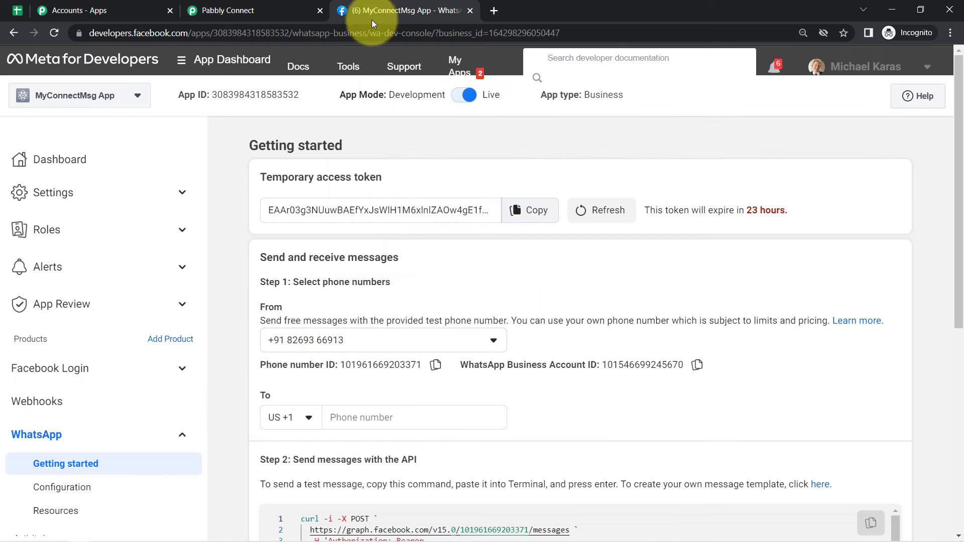
click(435, 365)
click(225, 11)
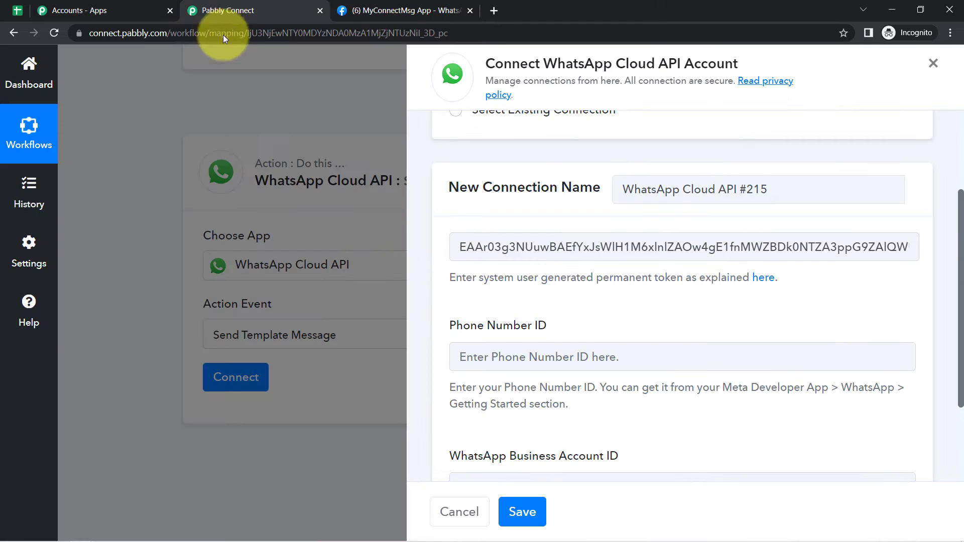
click(493, 359)
key(ctrl+v)
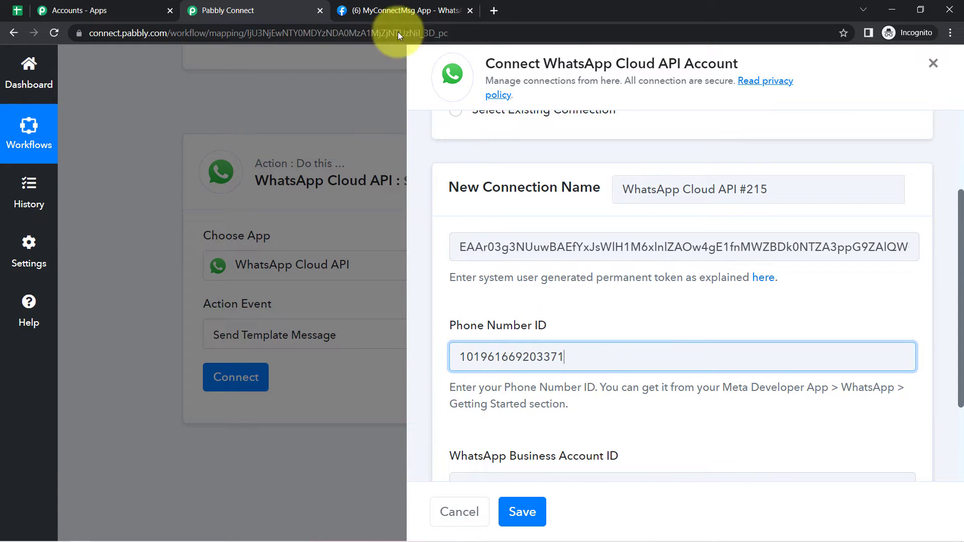
- Copy the WhatsApp Business Account ID into the form and save the connection
click(390, 12)
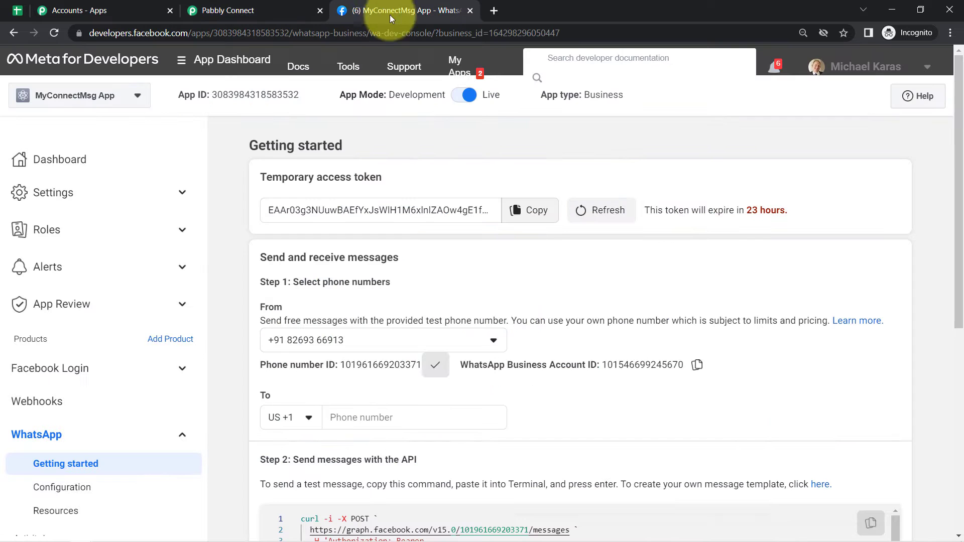
click(699, 365)
click(271, 11)
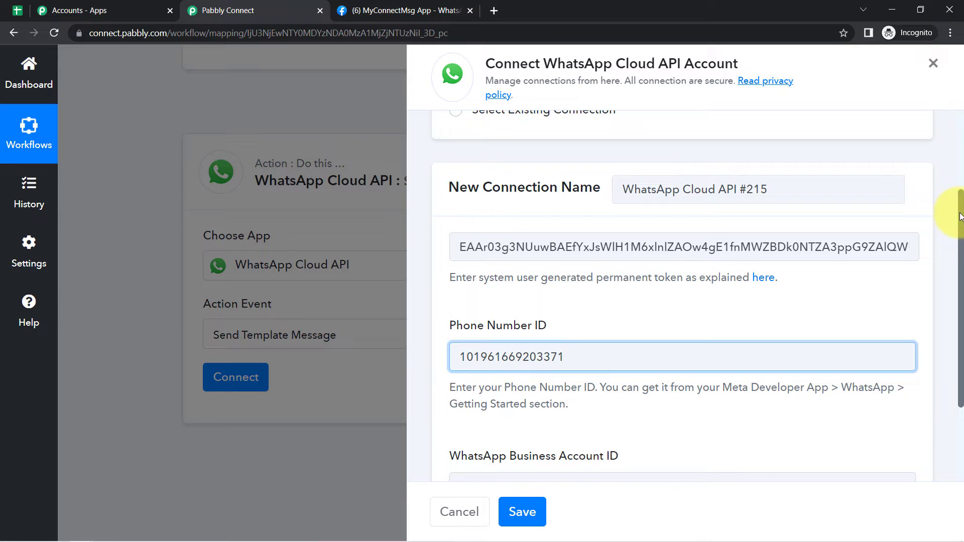
scroll(949, 236, down, 3)
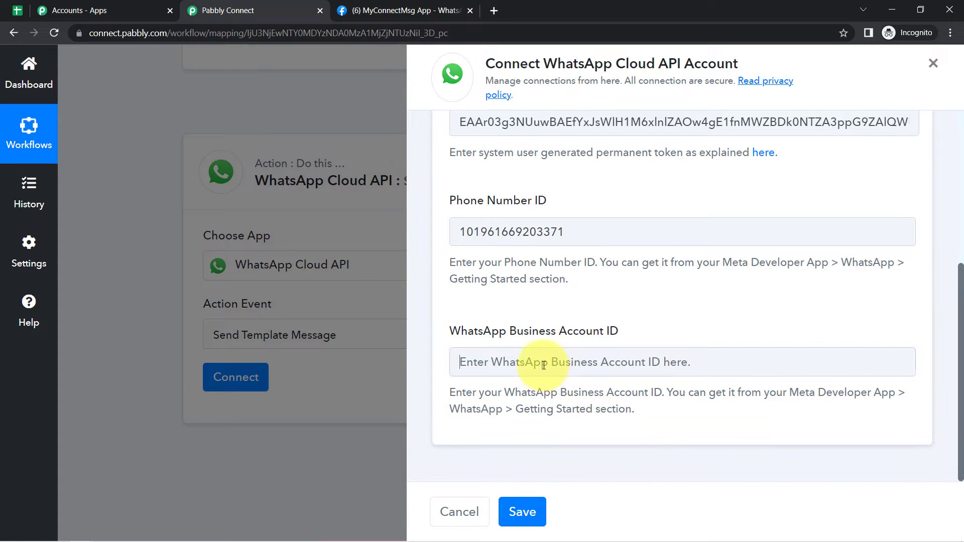
click(544, 365)
key(ctrl+v)
click(533, 519)
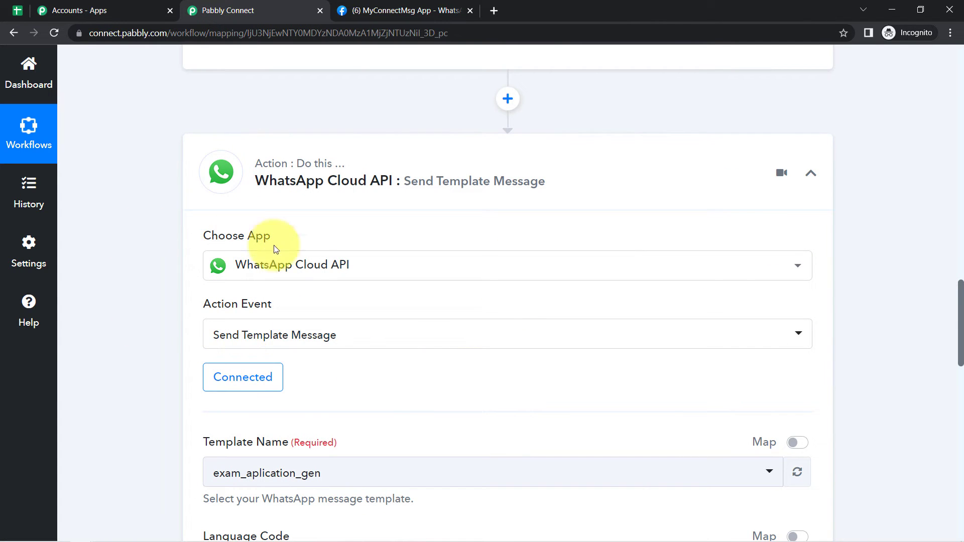
- Review the Send Template Message fields, including Template Name, then return to the Meta app page
click(243, 377)
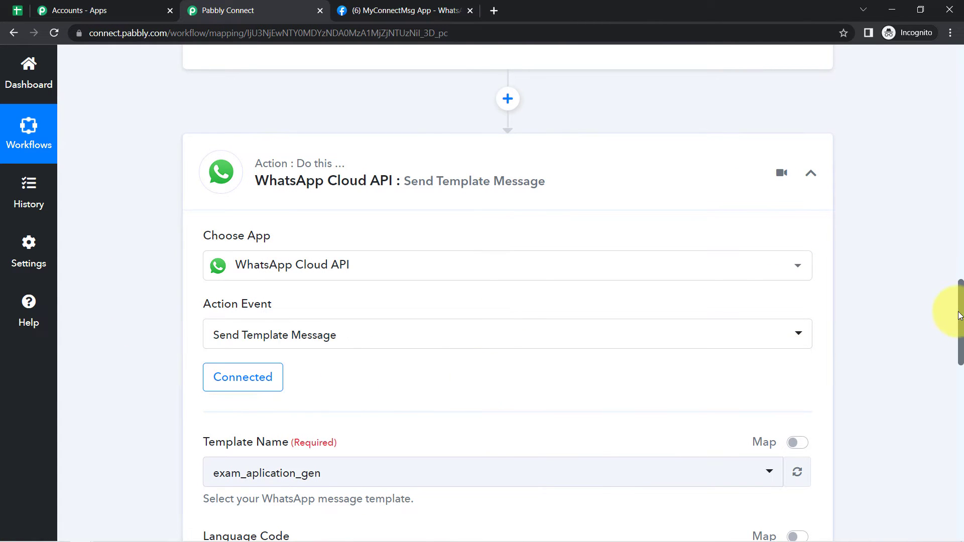
drag(962, 315, 935, 362)
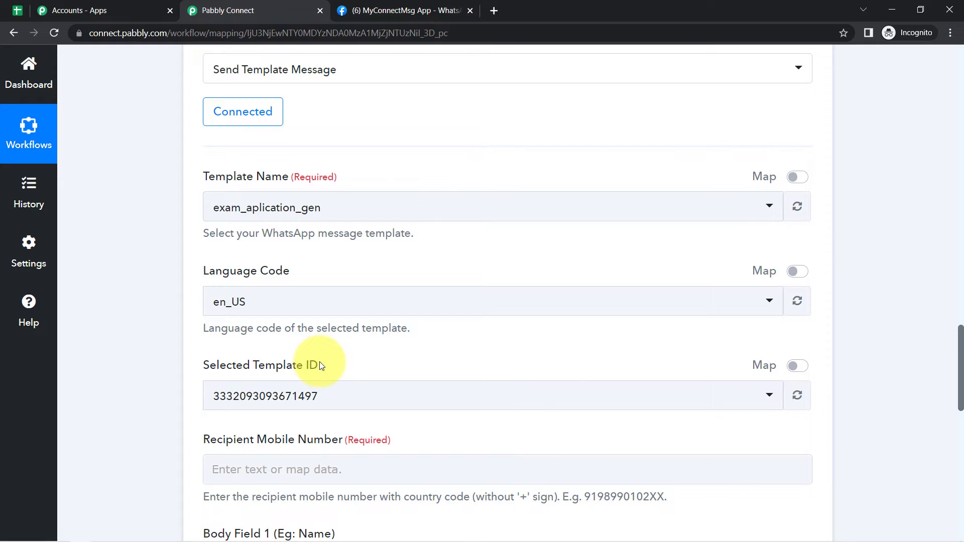
drag(206, 184, 312, 182)
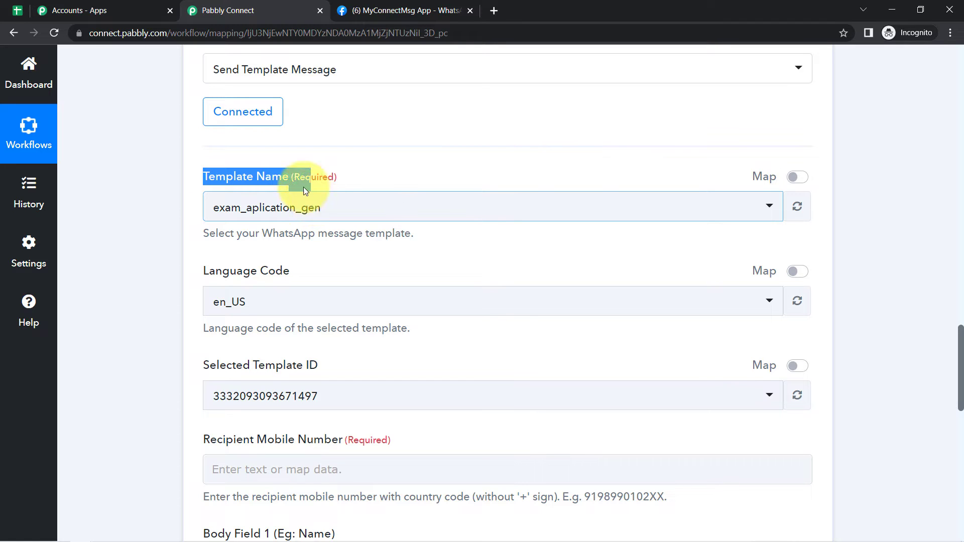
click(355, 13)
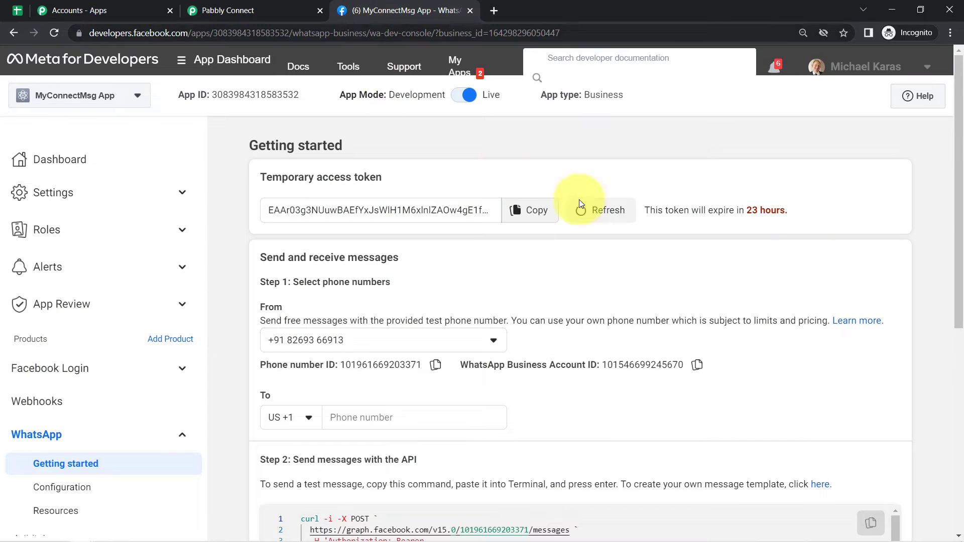
- Open the message template manager from the Step 2 link
scroll(957, 216, down, 2)
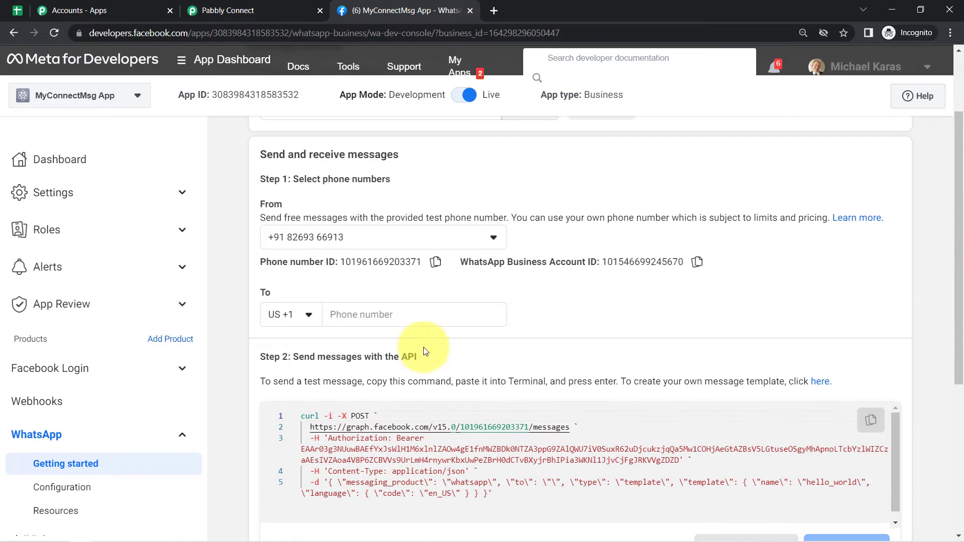
drag(260, 357, 383, 356)
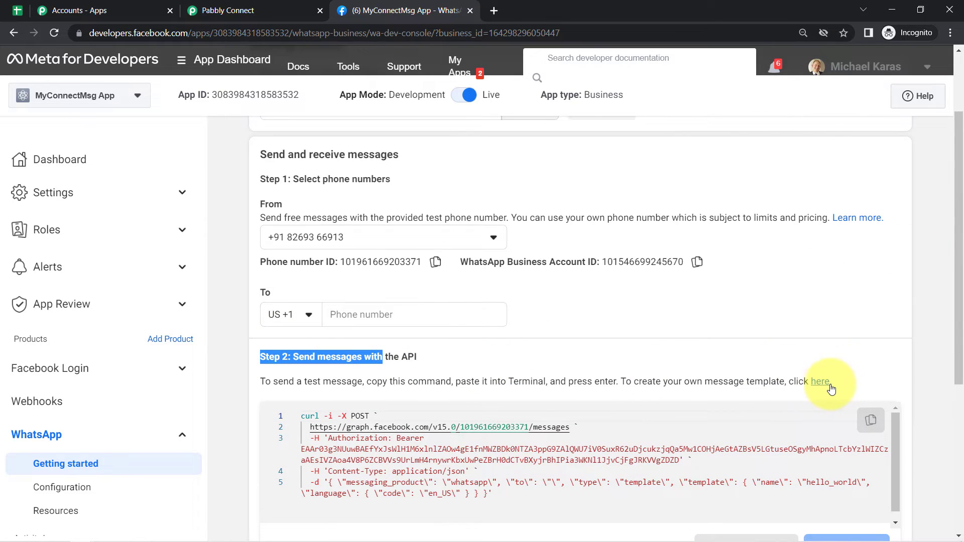
click(824, 384)
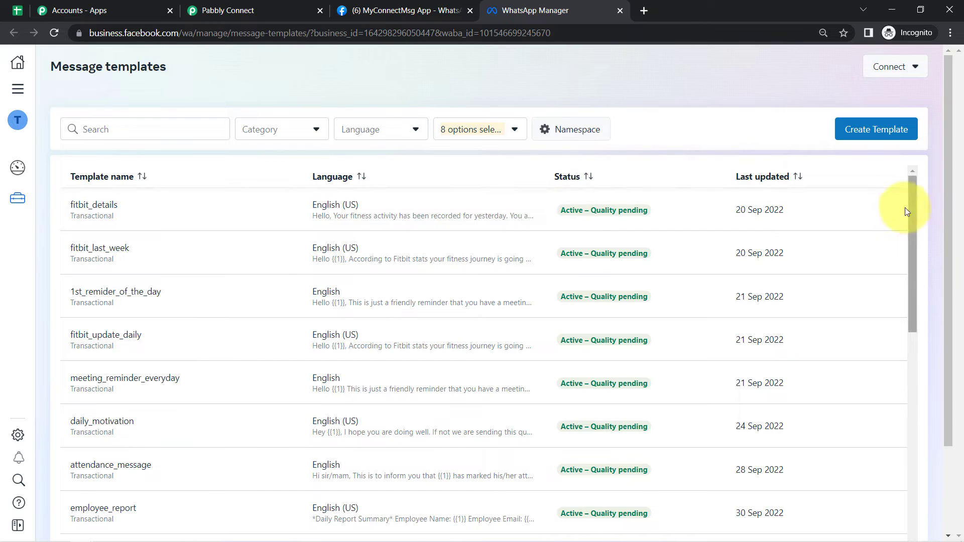
drag(912, 210, 920, 301)
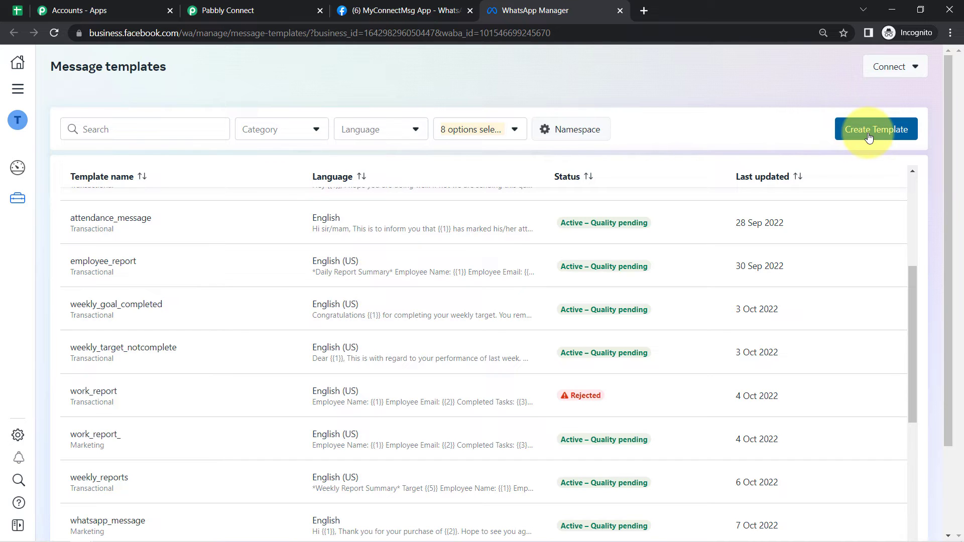
- Search templates for 'send messa' and open send_message_with_buttons
click(117, 127)
text(sen)
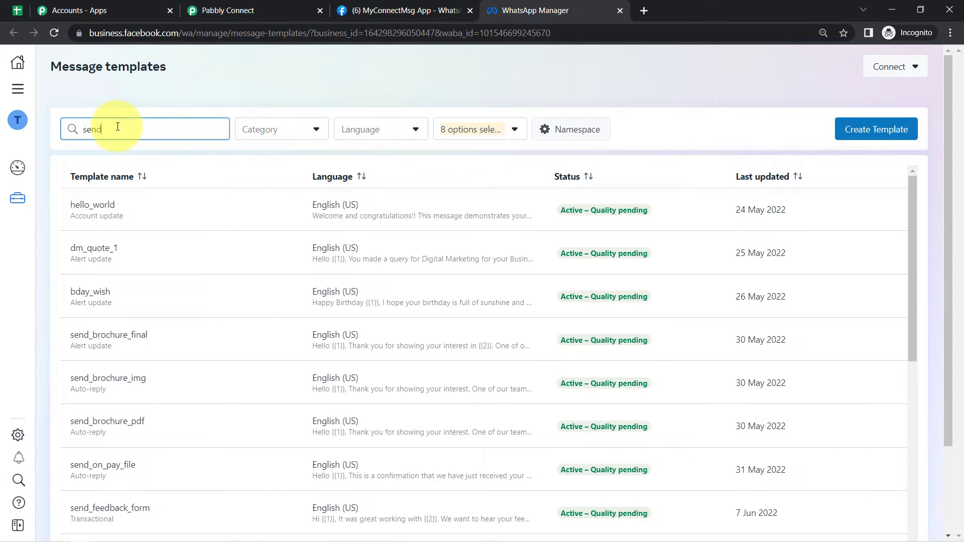
text(d messa)
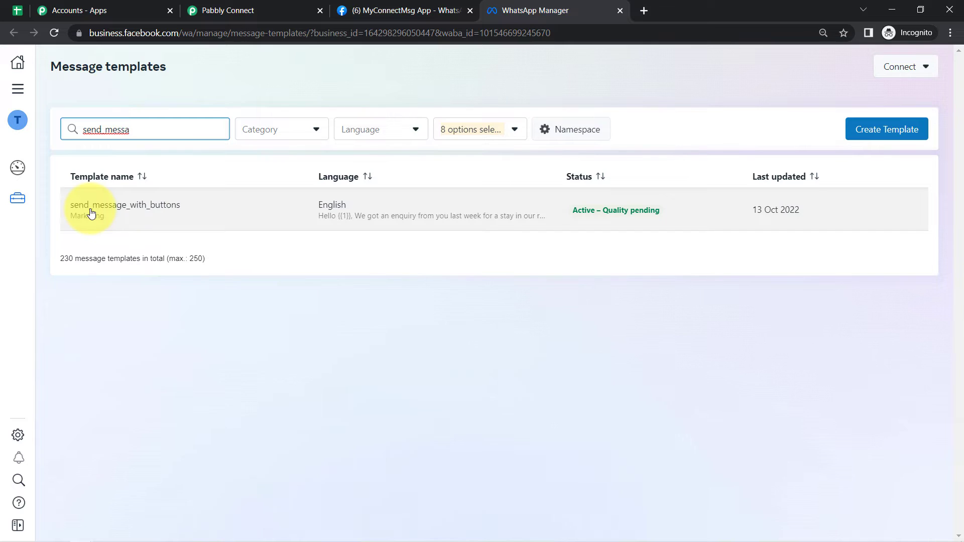
click(91, 213)
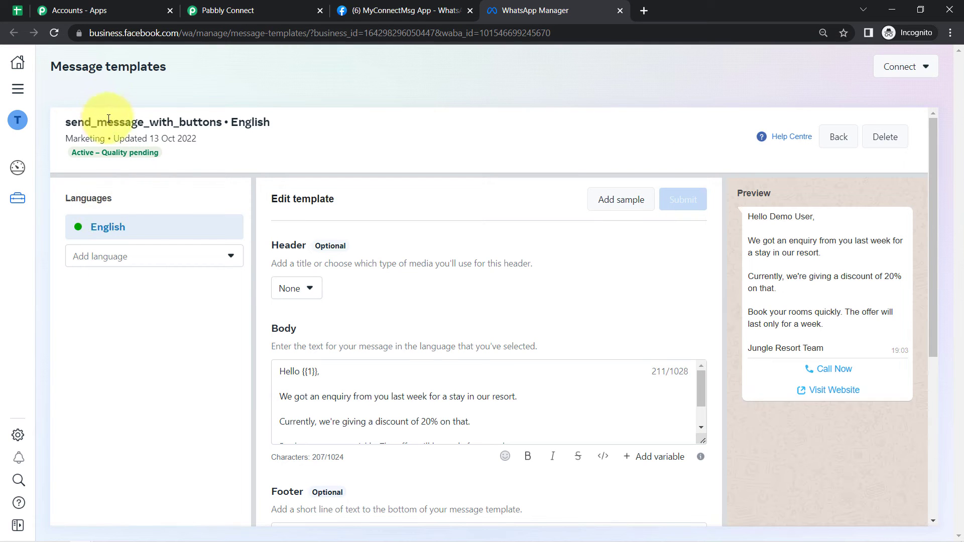
drag(109, 119, 257, 128)
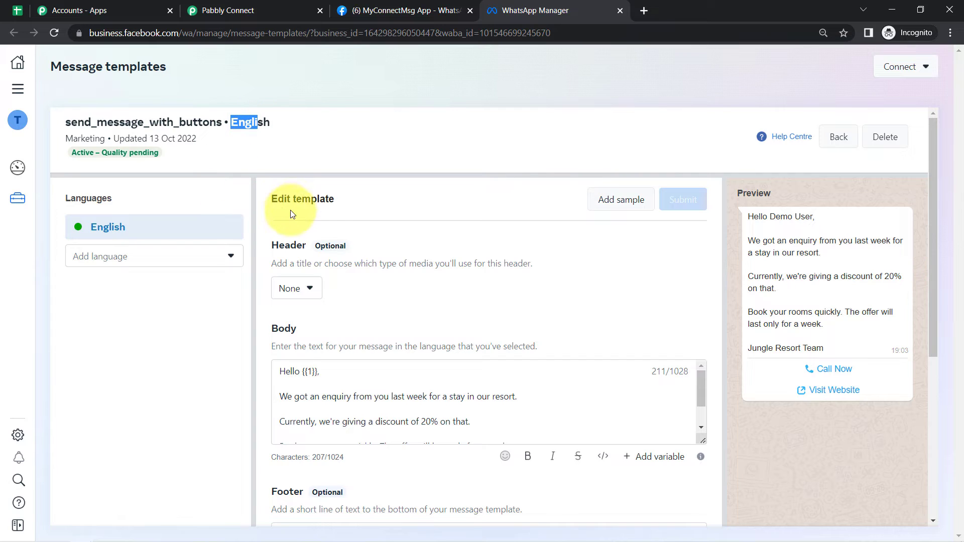
click(285, 246)
double_click(284, 245)
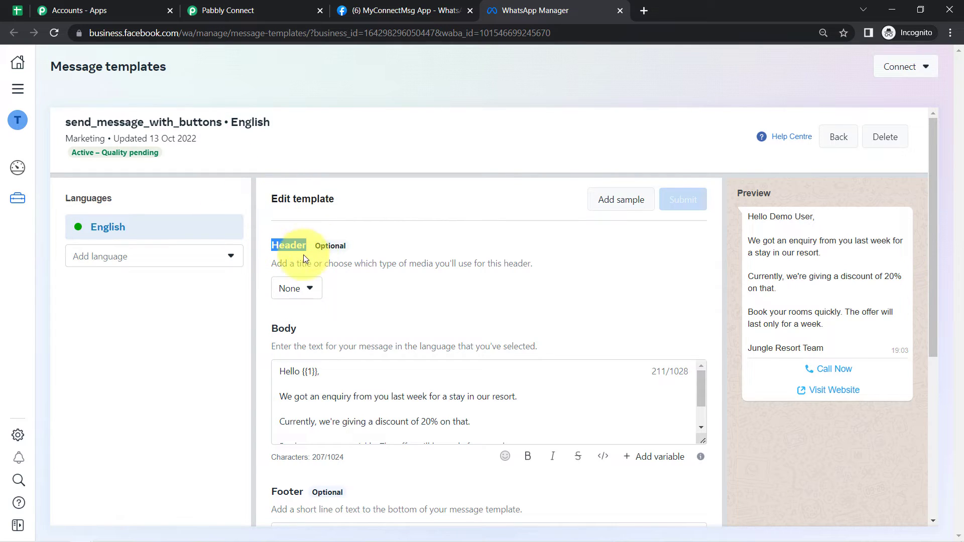
click(300, 294)
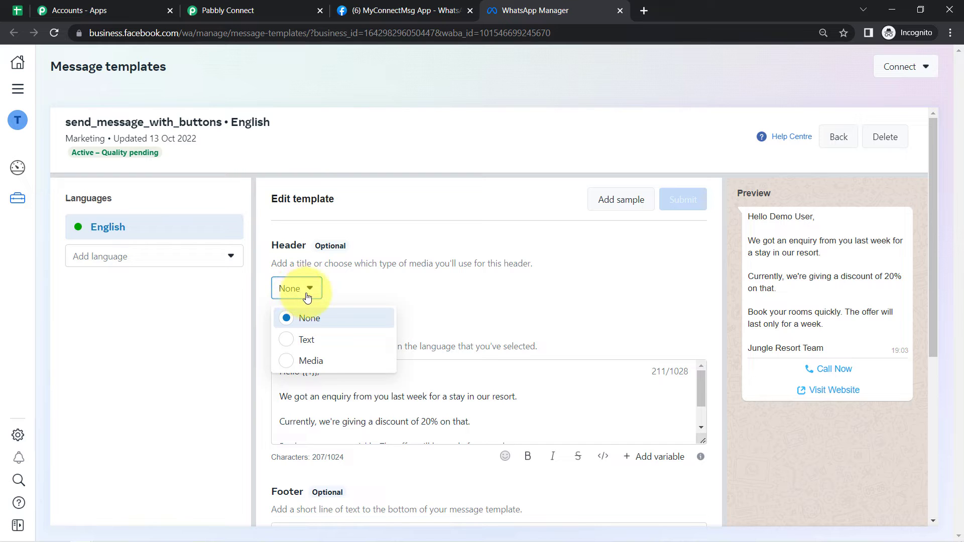
drag(769, 216, 820, 348)
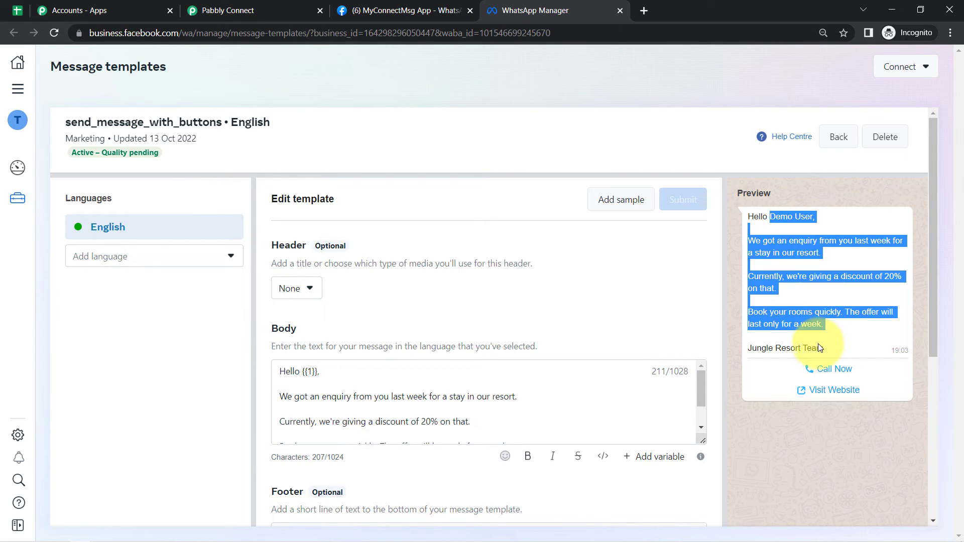
click(301, 288)
click(304, 339)
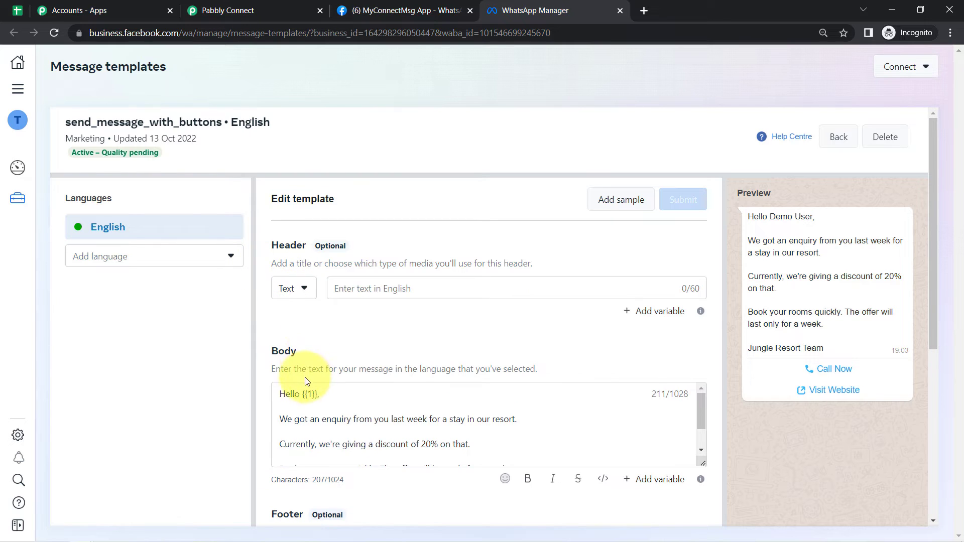
click(300, 290)
click(312, 359)
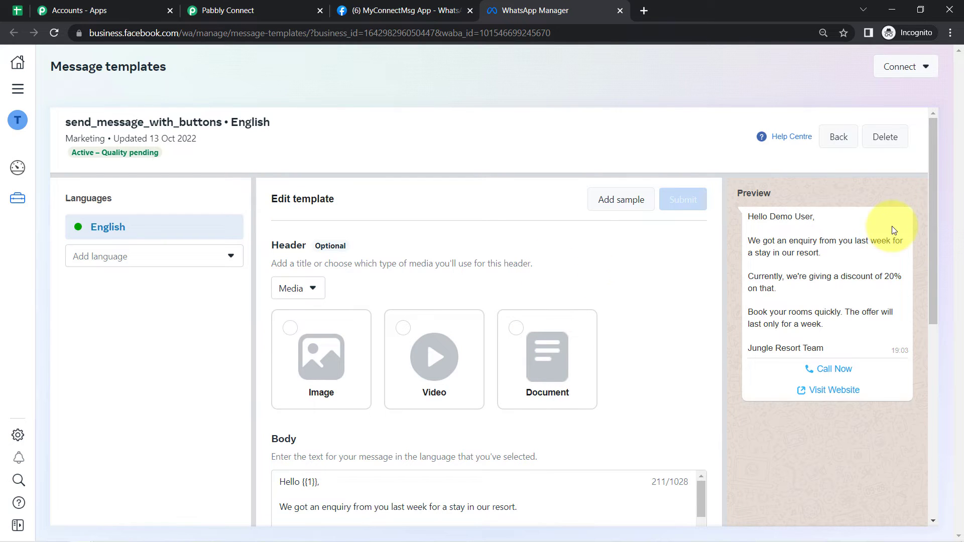
click(301, 291)
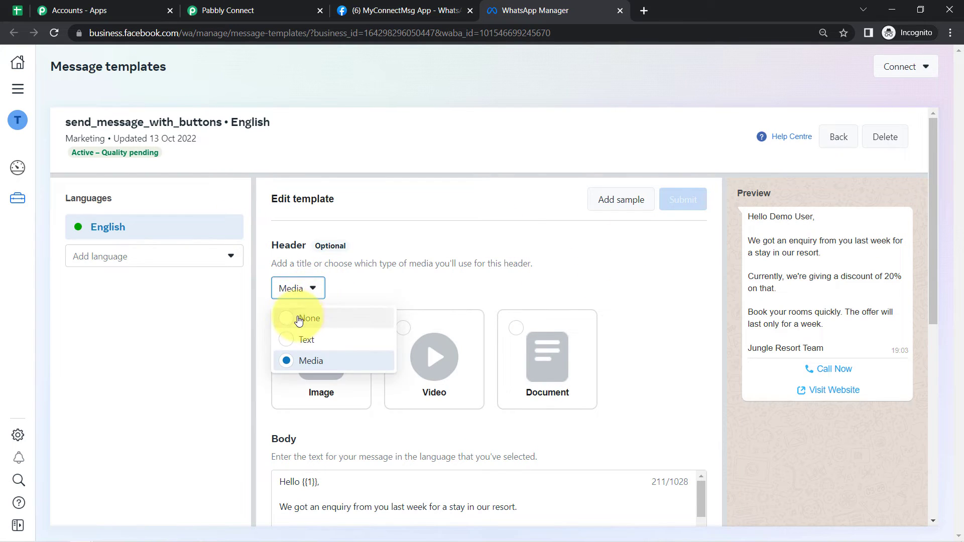
click(295, 317)
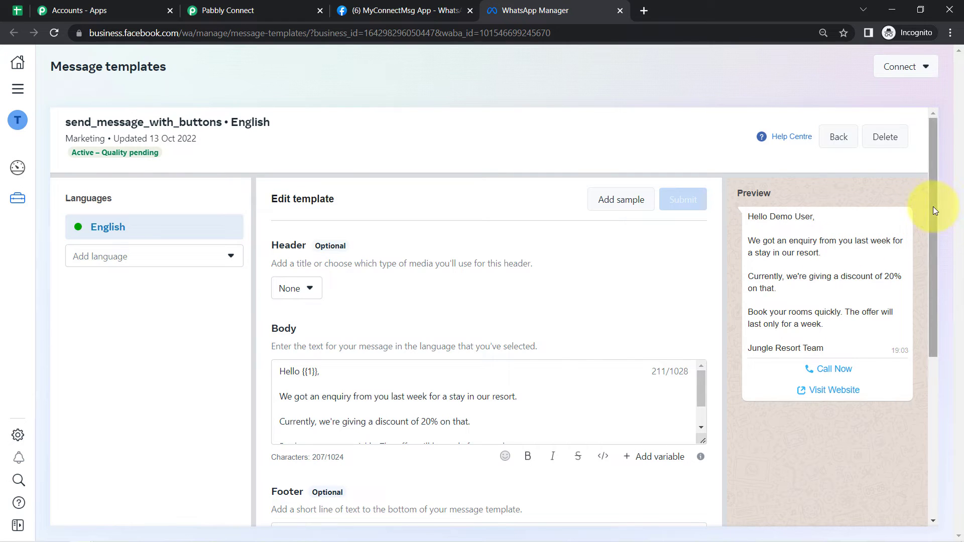
drag(933, 212, 932, 261)
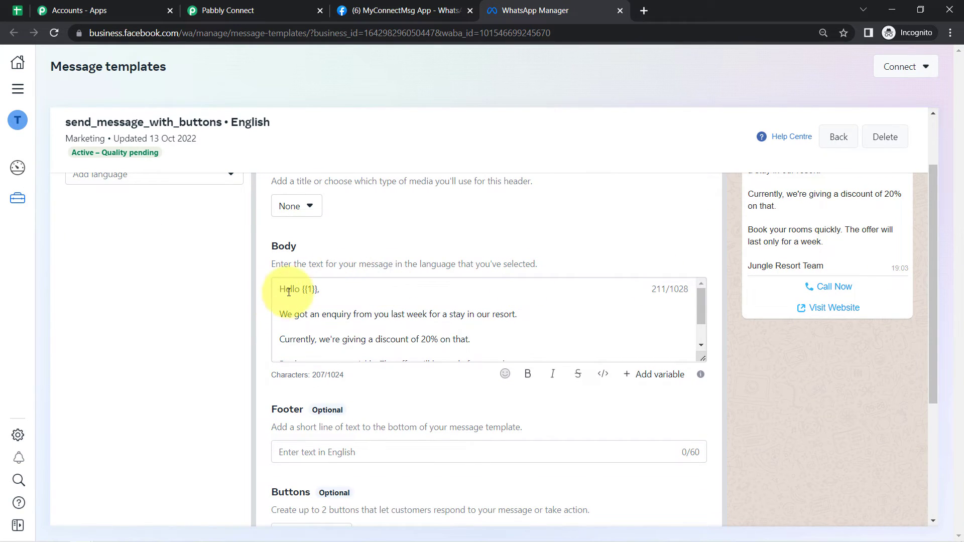
drag(285, 289, 437, 339)
drag(703, 358, 717, 417)
drag(933, 342, 934, 290)
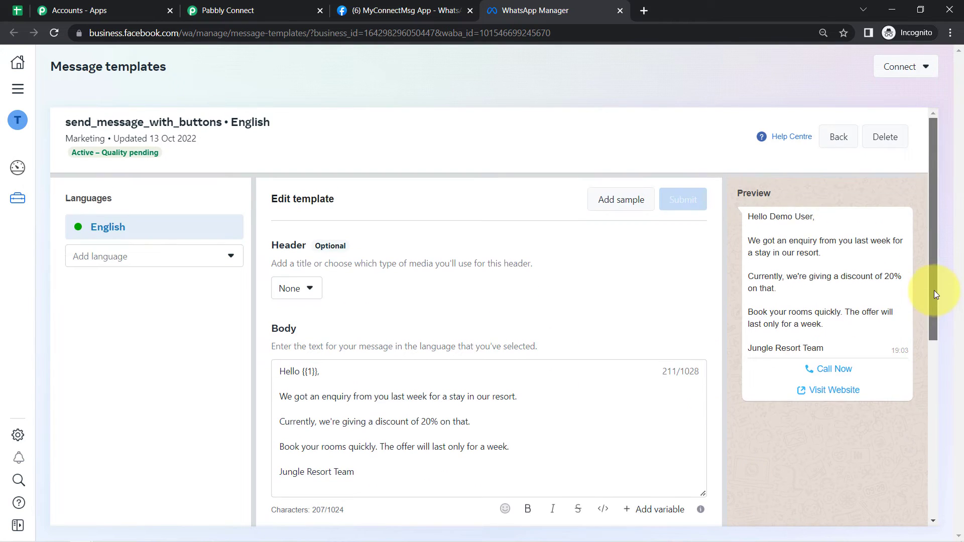
drag(764, 217, 824, 324)
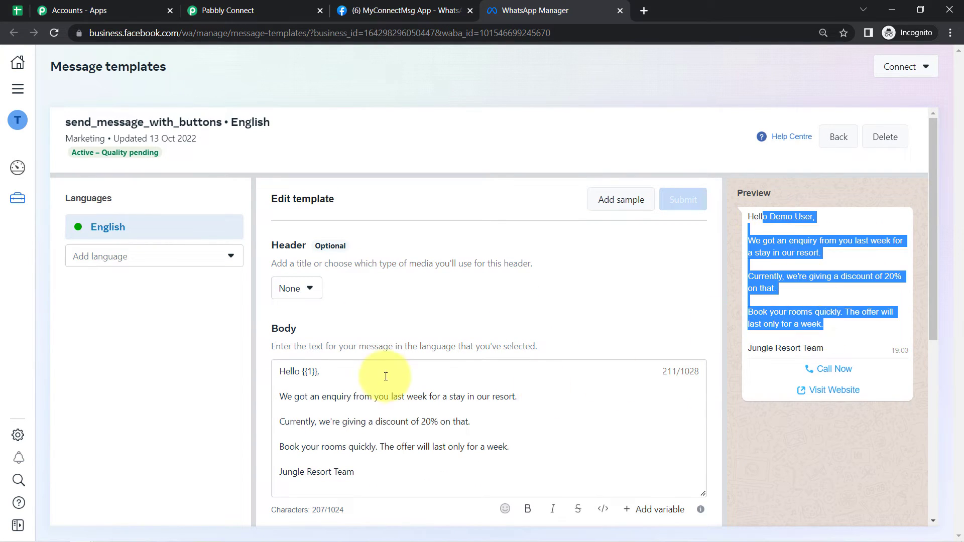
double_click(286, 376)
drag(317, 373, 303, 373)
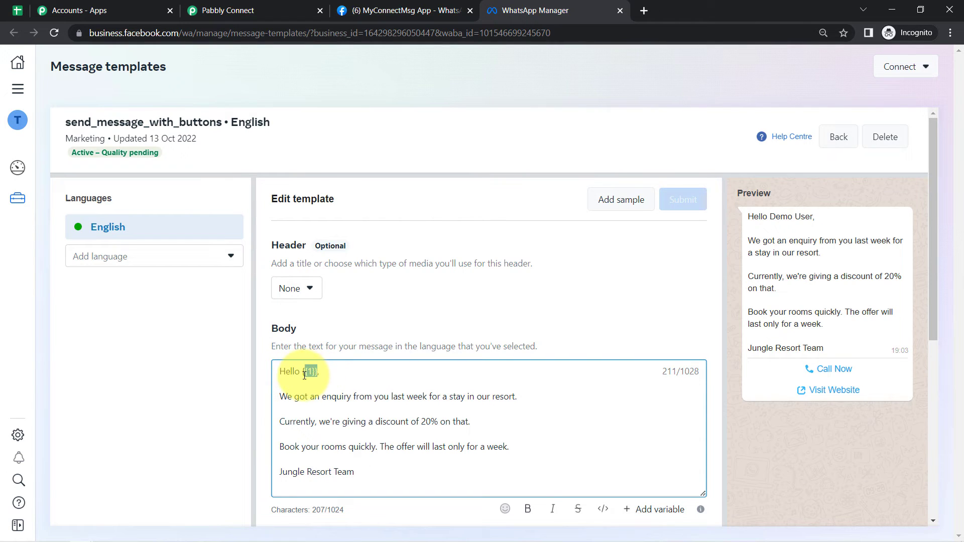
click(317, 380)
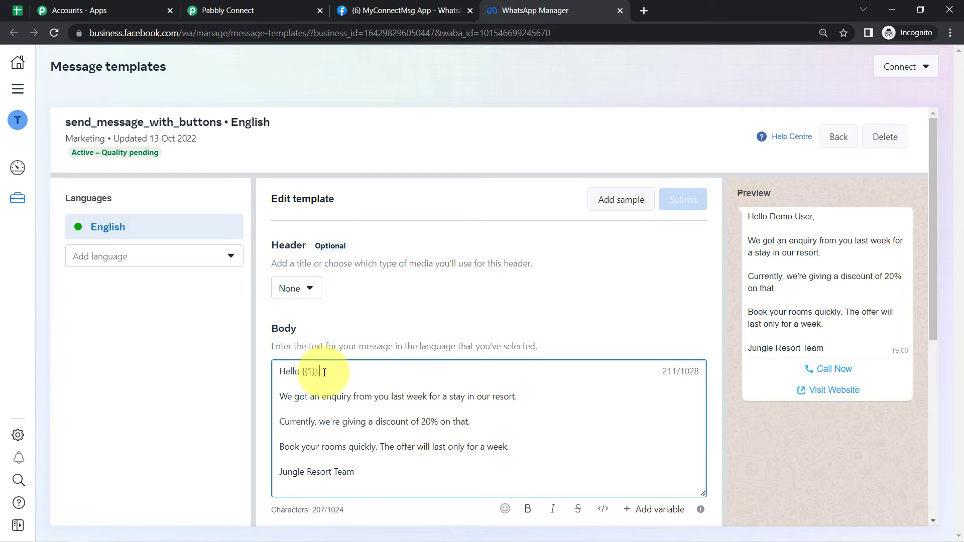
mouse_move(318, 373)
mouse_down()
mouse_move(305, 379)
mouse_move(306, 368)
mouse_up()
click(335, 378)
click(313, 378)
drag(325, 374, 308, 376)
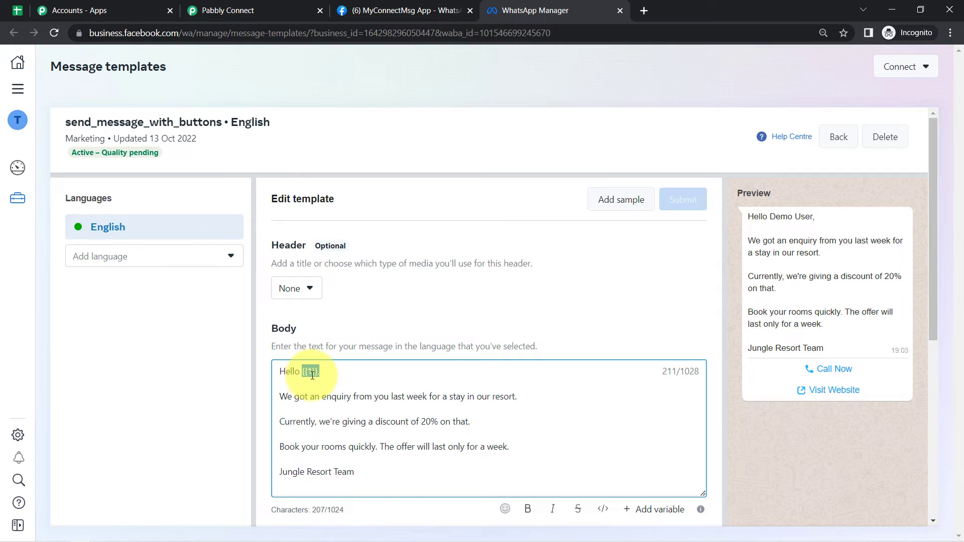
click(291, 395)
drag(330, 395, 509, 402)
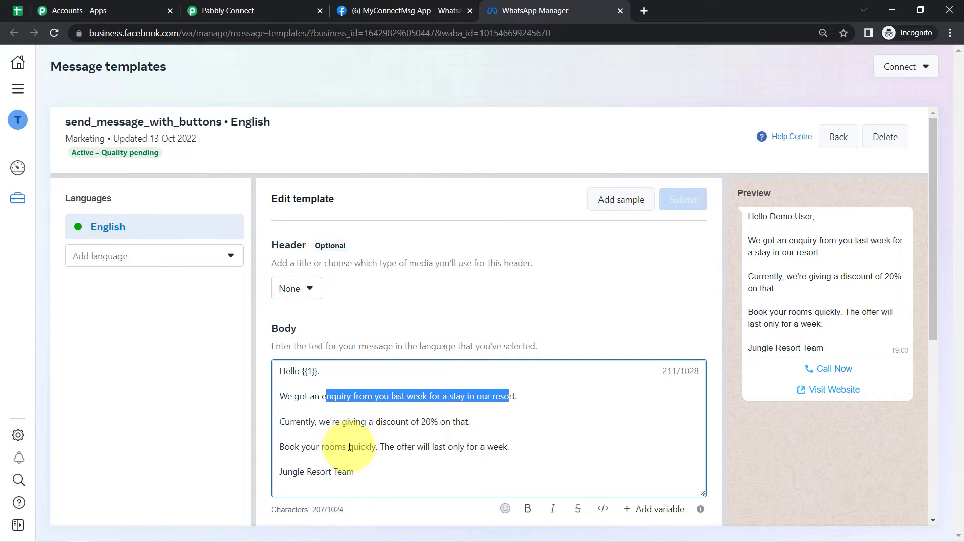
drag(510, 447, 477, 447)
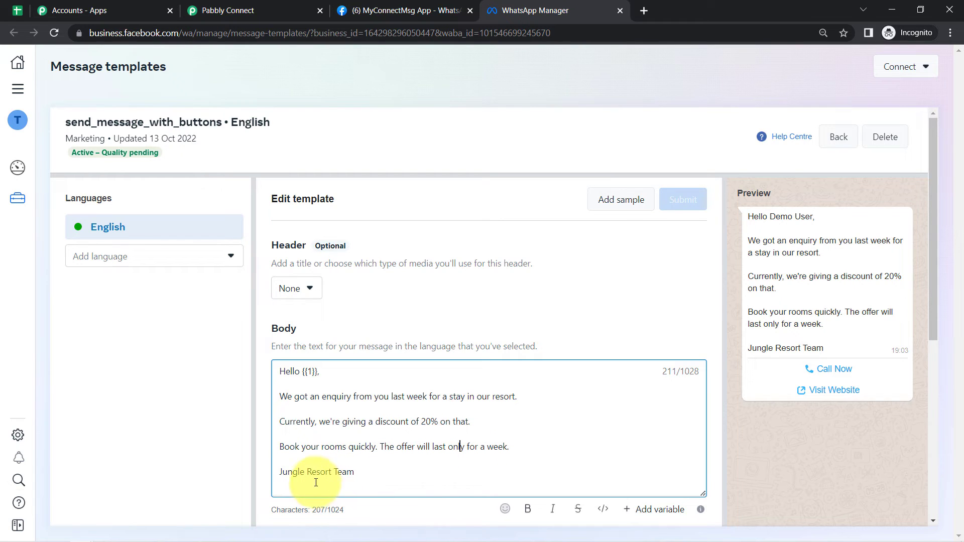
drag(306, 472, 350, 475)
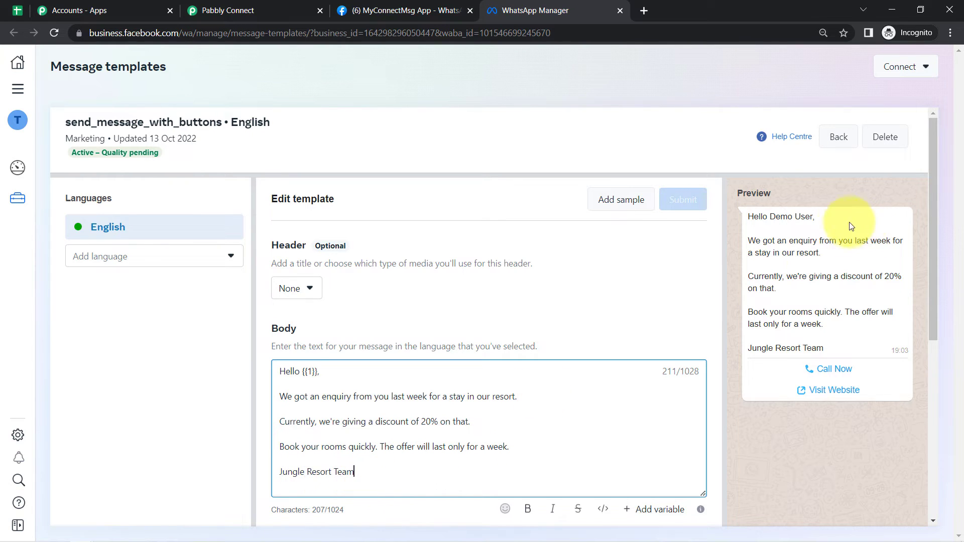
drag(767, 217, 800, 334)
click(766, 232)
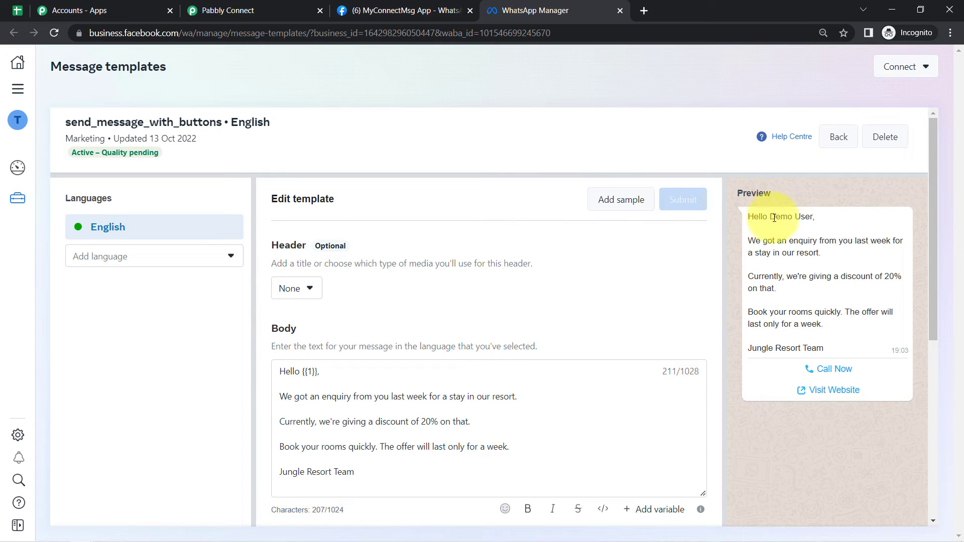
drag(774, 217, 807, 220)
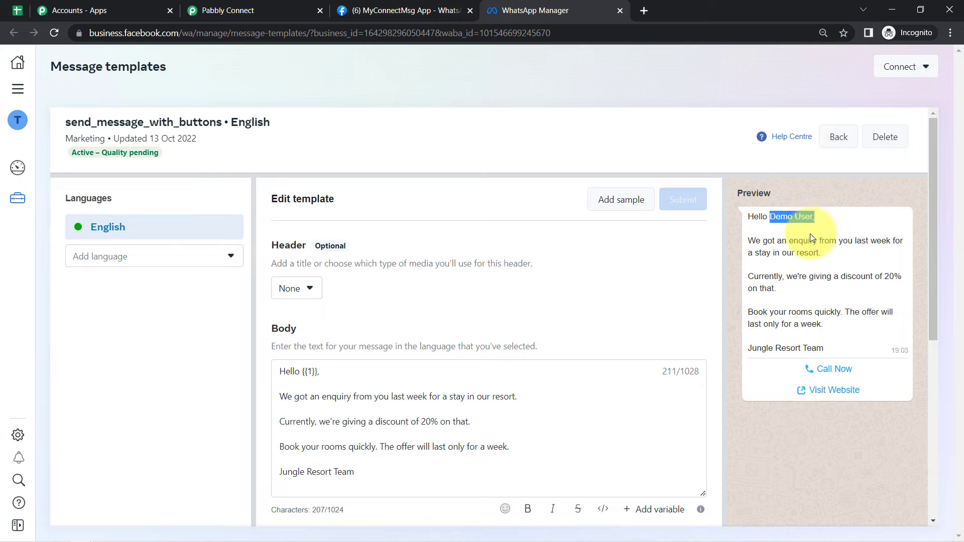
drag(932, 283, 932, 289)
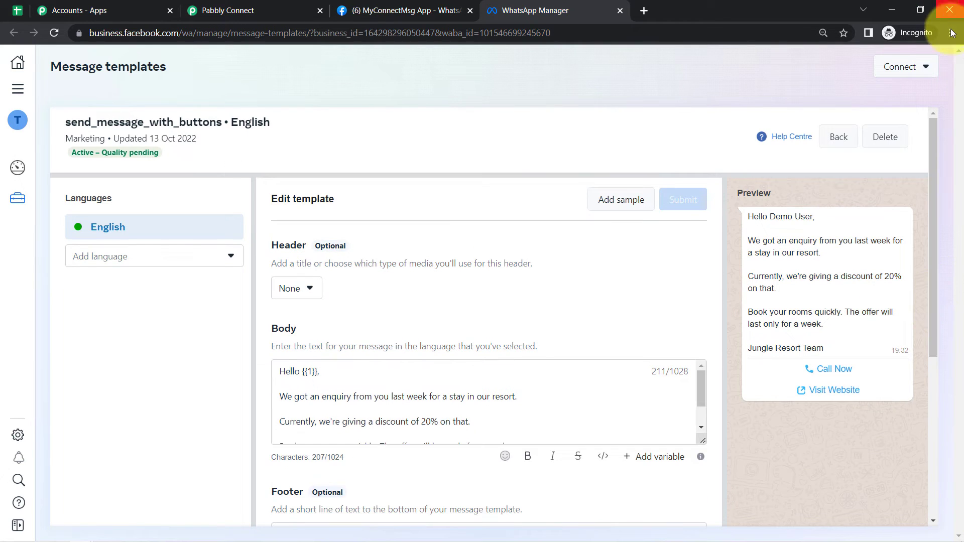
- Zoom the page to 110% and review the Call Now and Visit Website buttons in the preview
click(950, 32)
click(912, 134)
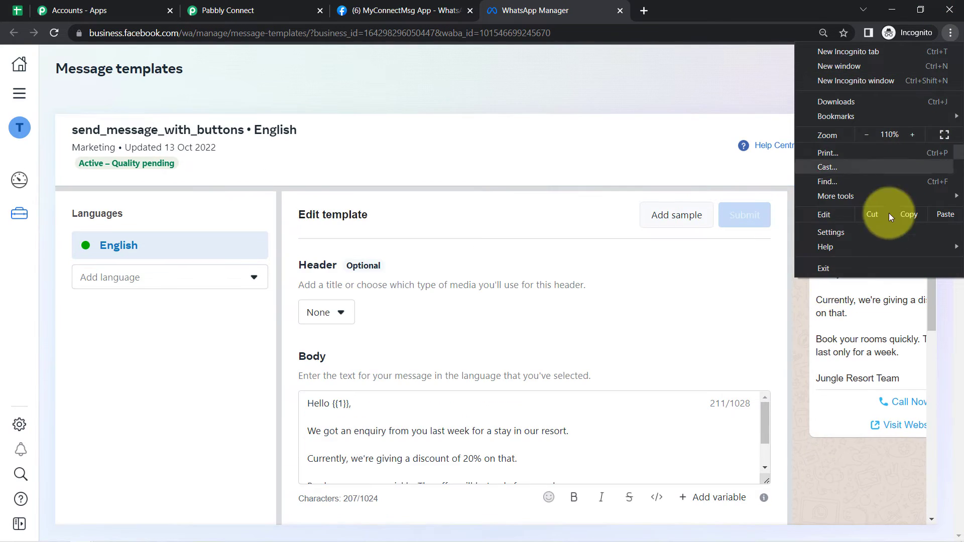
click(828, 297)
drag(931, 319, 908, 540)
drag(767, 520, 884, 523)
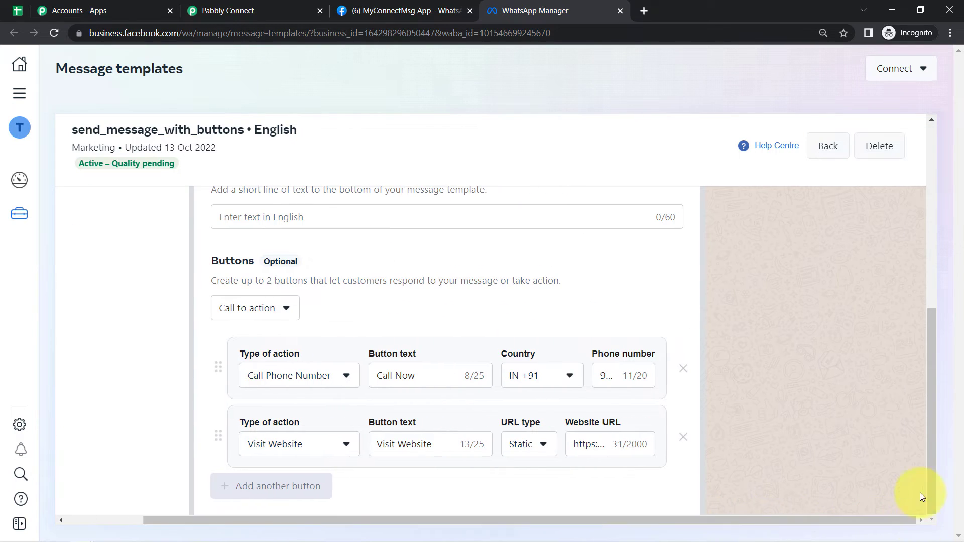
drag(930, 470, 955, 282)
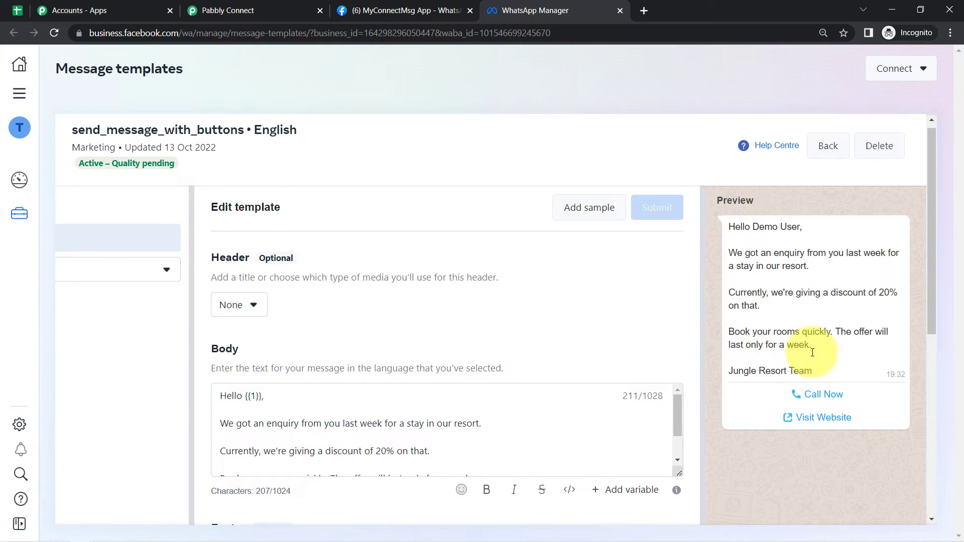
drag(862, 417, 804, 398)
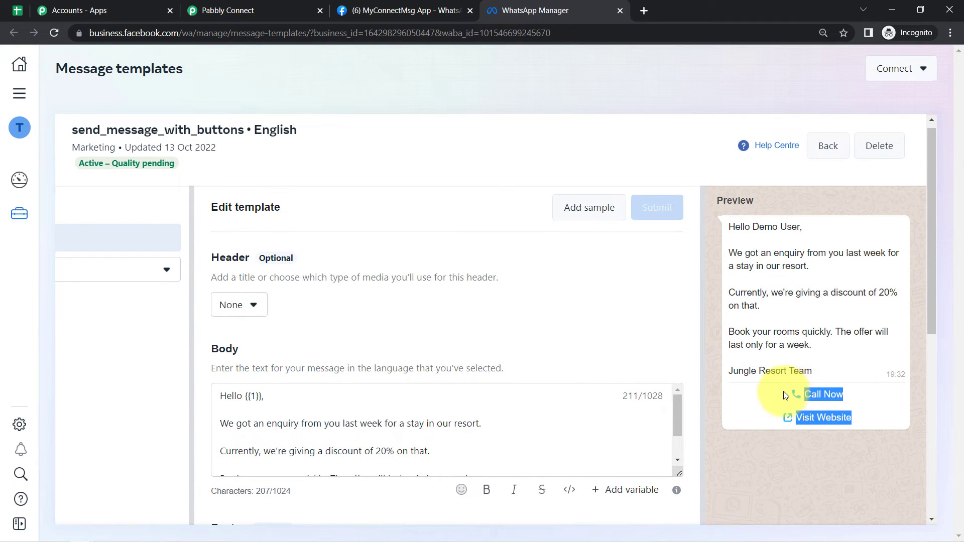
drag(751, 226, 763, 322)
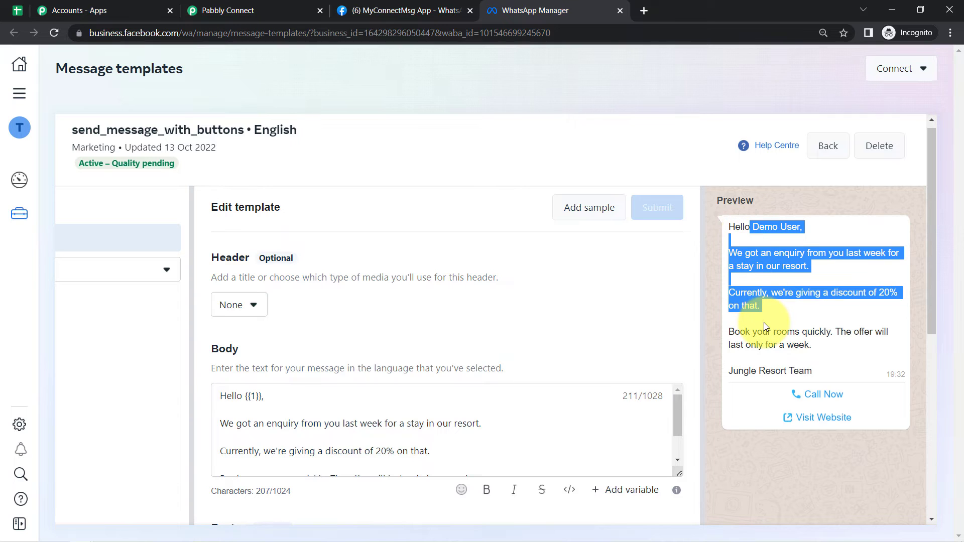
click(831, 312)
- Note that buttons are optional with a two-button limit, then go back and create a new template
drag(930, 258, 932, 428)
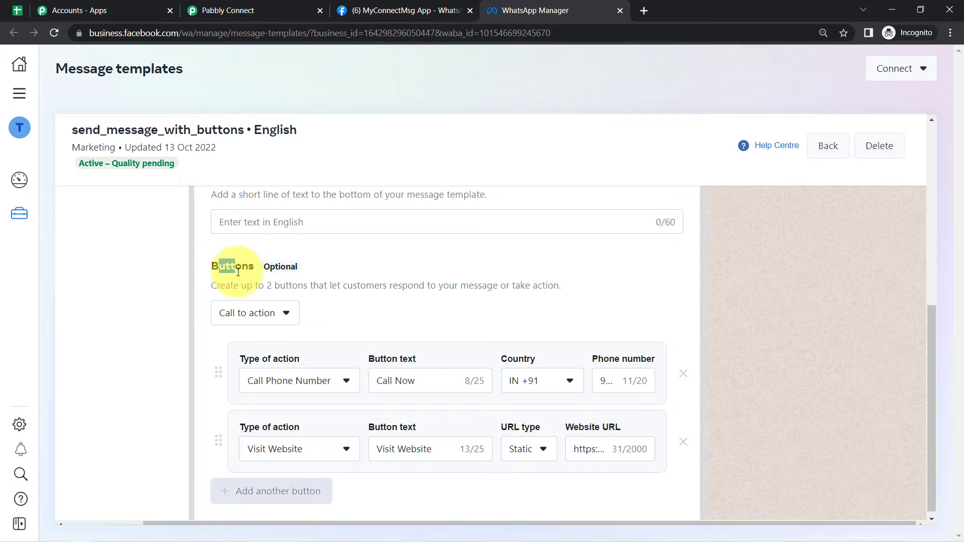
drag(269, 268, 290, 268)
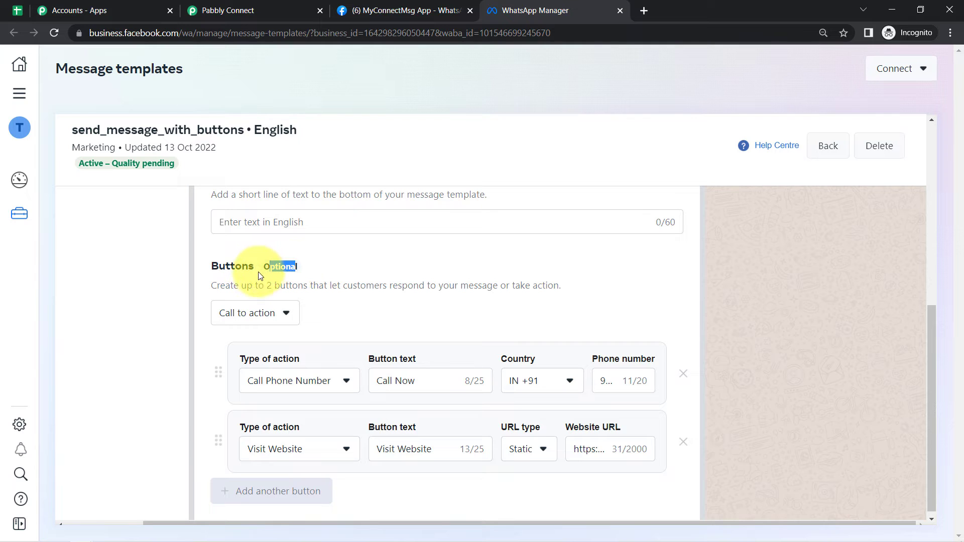
drag(220, 286, 555, 286)
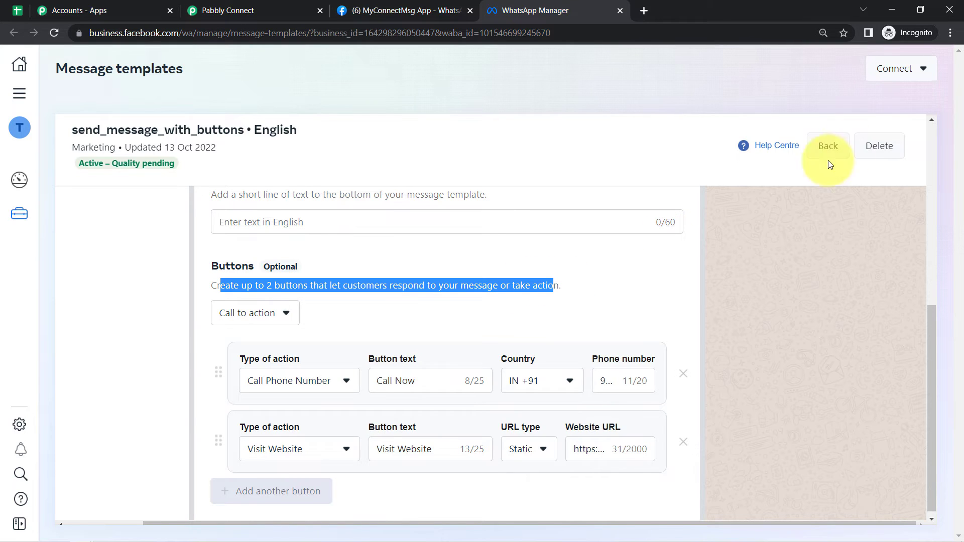
click(837, 150)
click(854, 146)
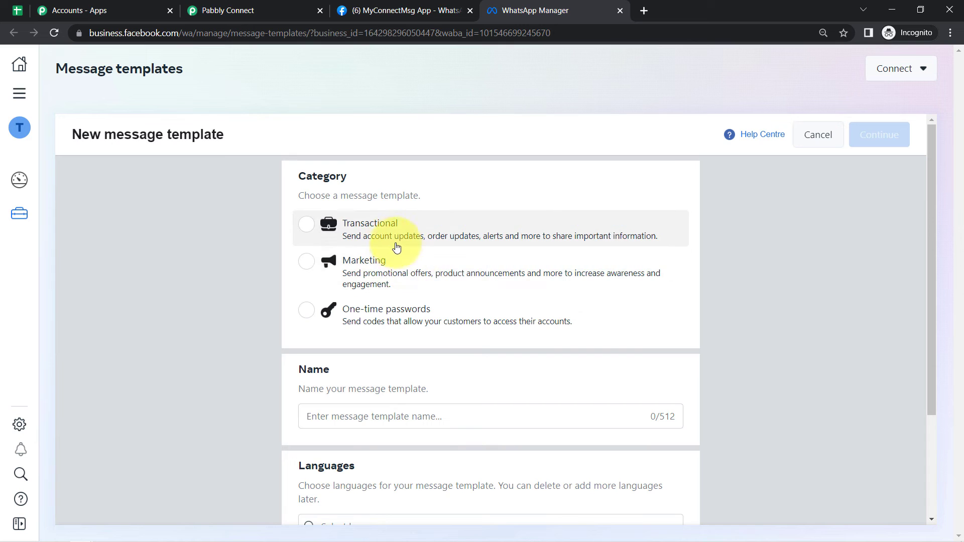
- Pick the Marketing category, name the template 'random', choose English, and continue to the editor
click(393, 259)
click(330, 418)
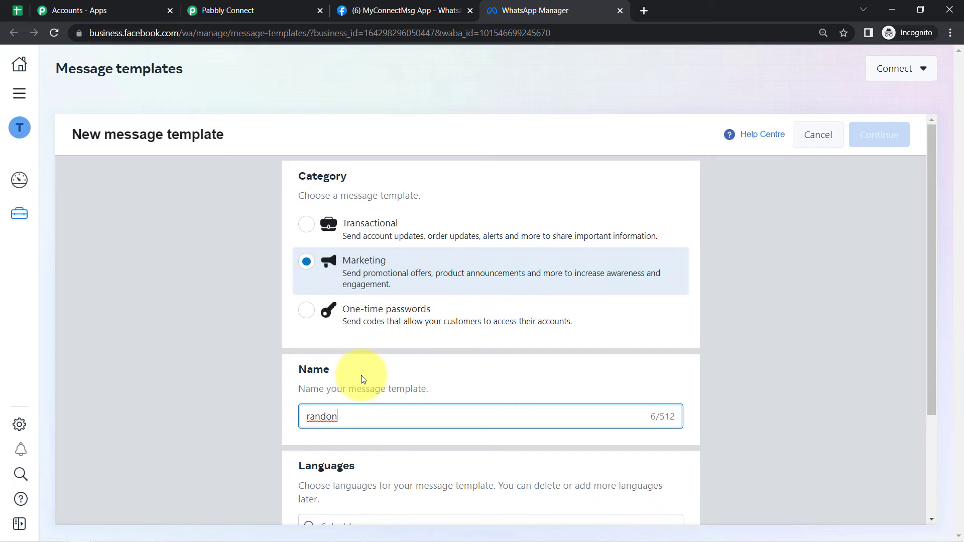
key(BackSpace)
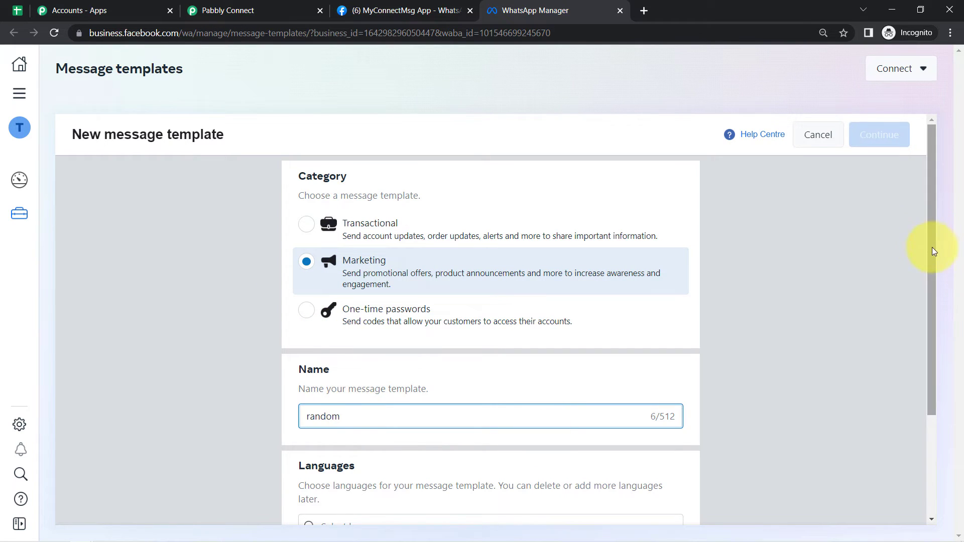
scroll(934, 249, down, 3)
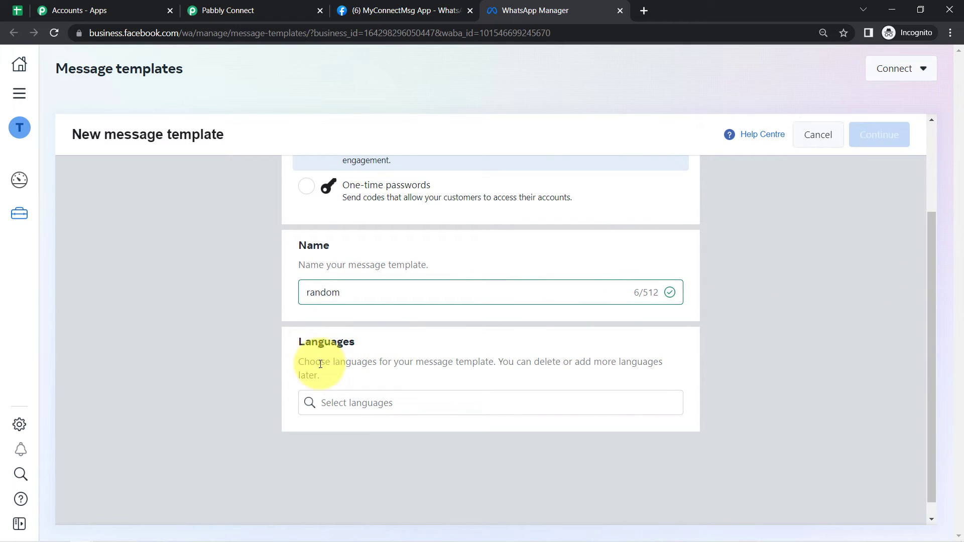
click(326, 406)
text(eng)
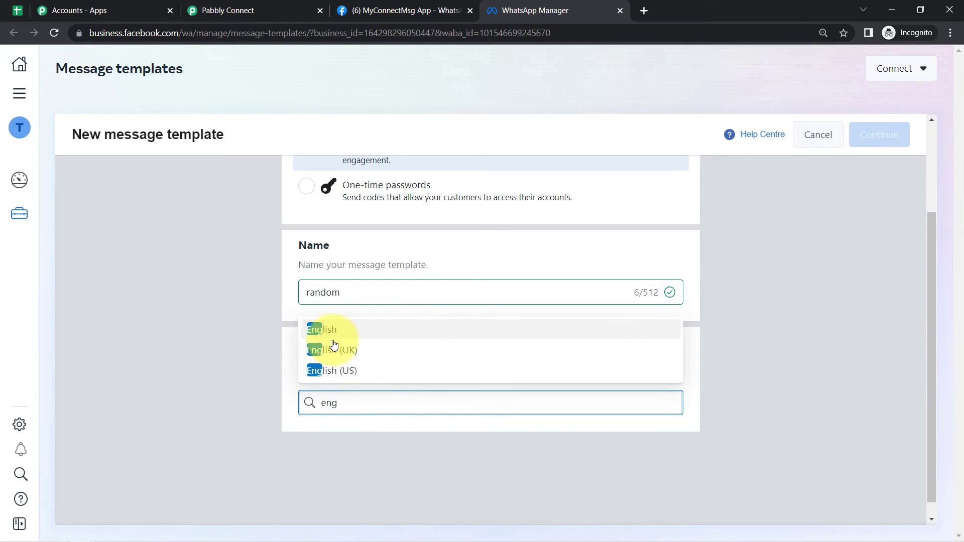
click(323, 329)
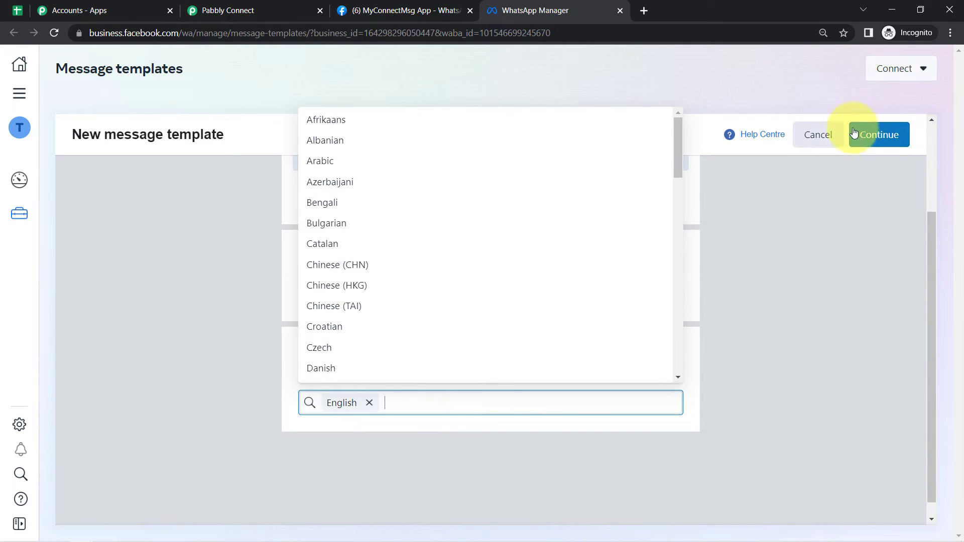
click(878, 139)
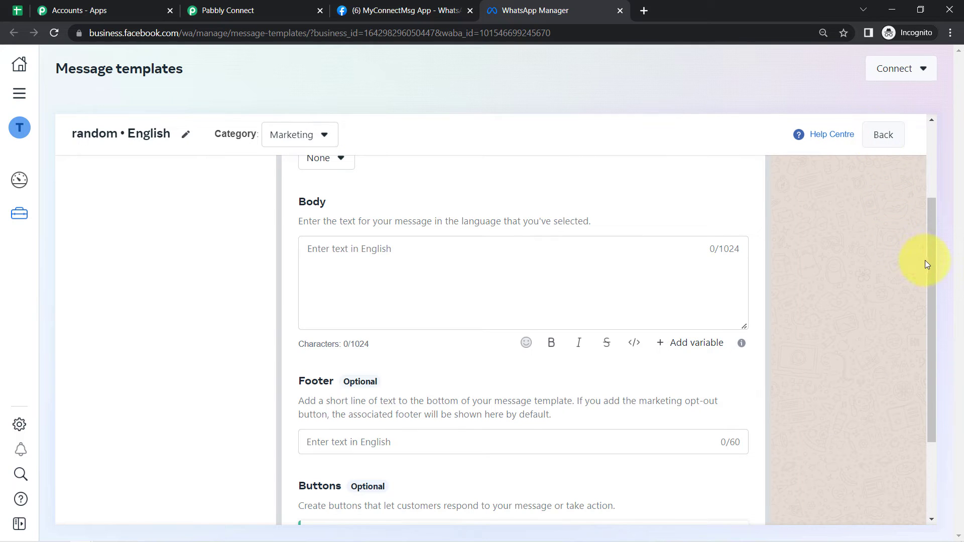
drag(936, 272, 907, 391)
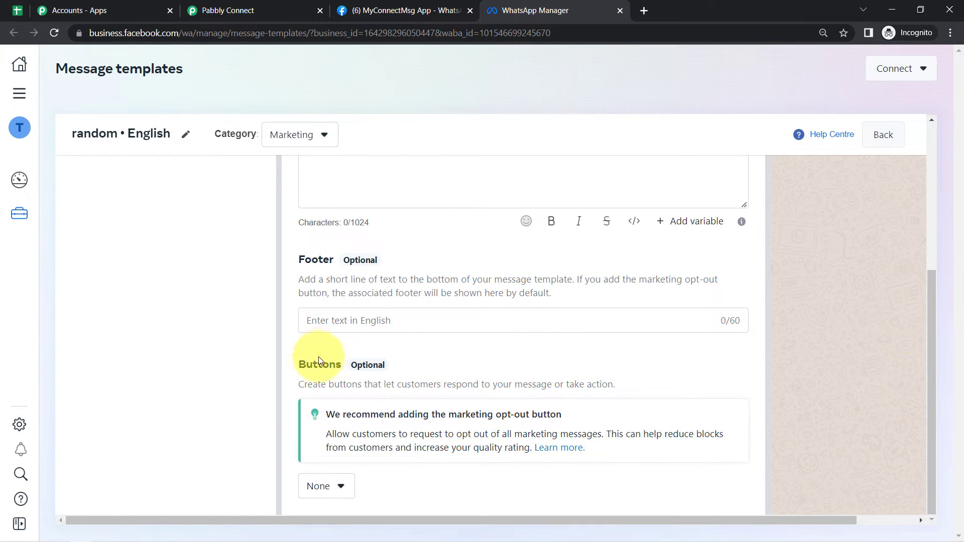
drag(306, 366, 405, 385)
click(394, 410)
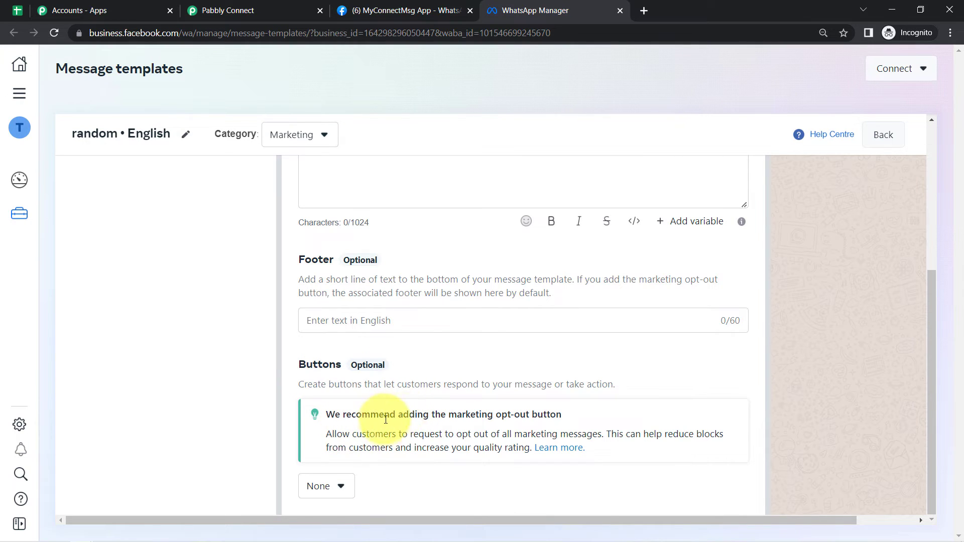
drag(449, 414, 554, 419)
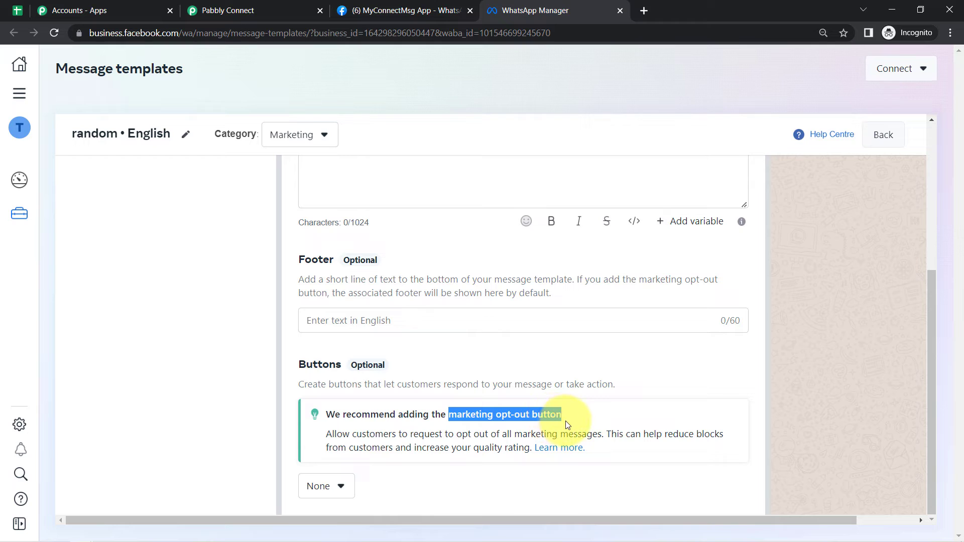
click(431, 441)
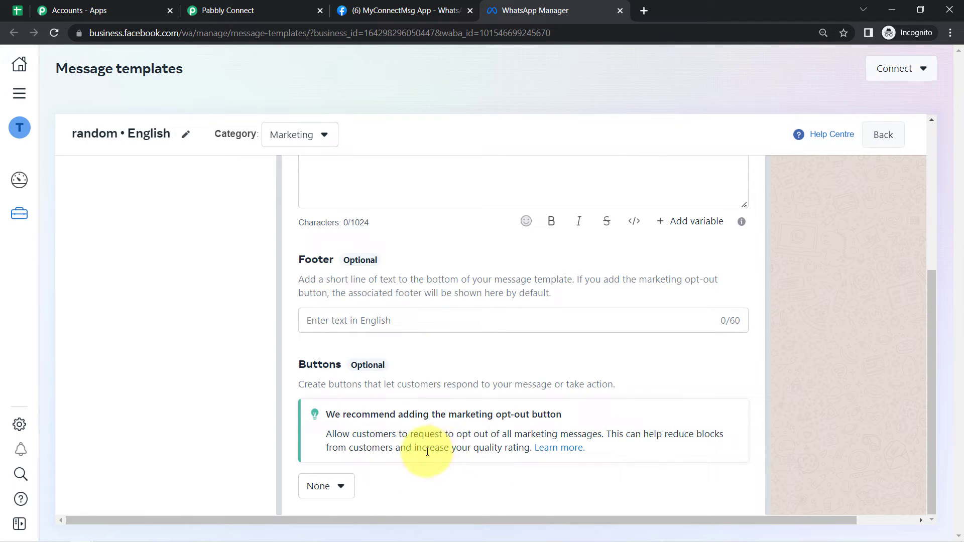
drag(516, 447, 441, 438)
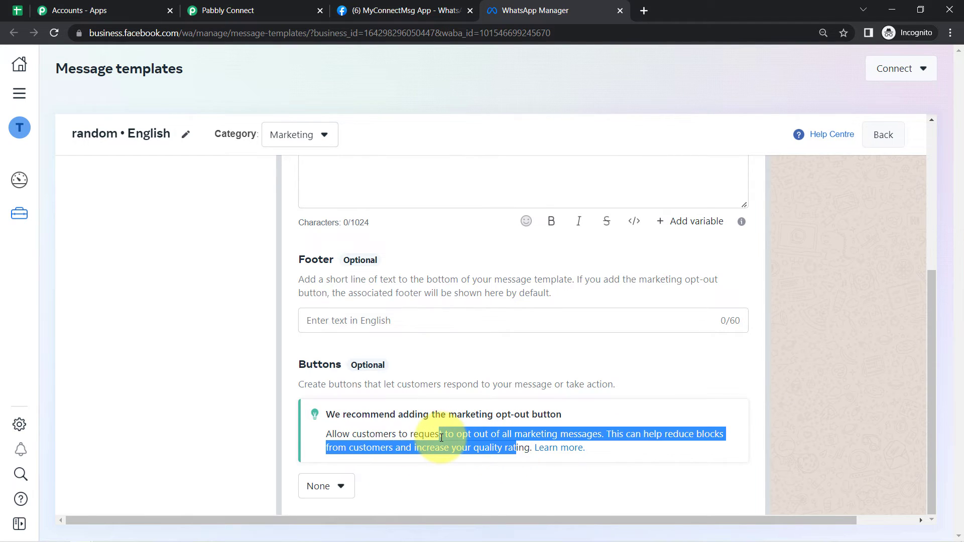
click(441, 438)
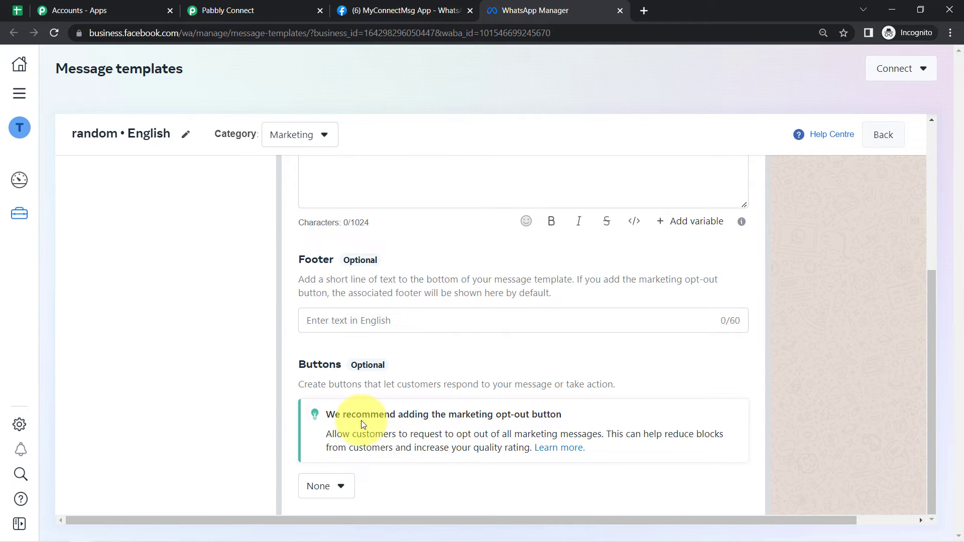
drag(345, 414, 430, 444)
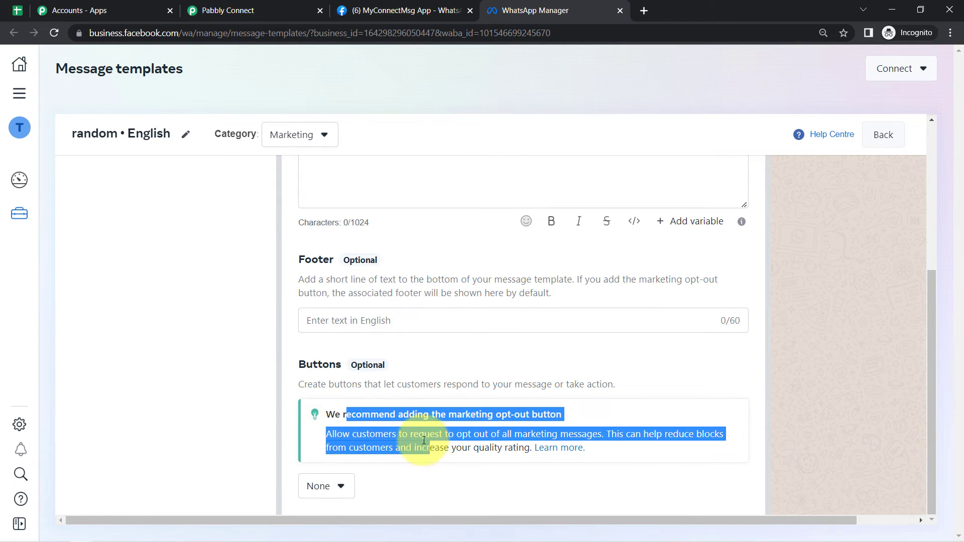
click(424, 441)
drag(398, 415, 440, 444)
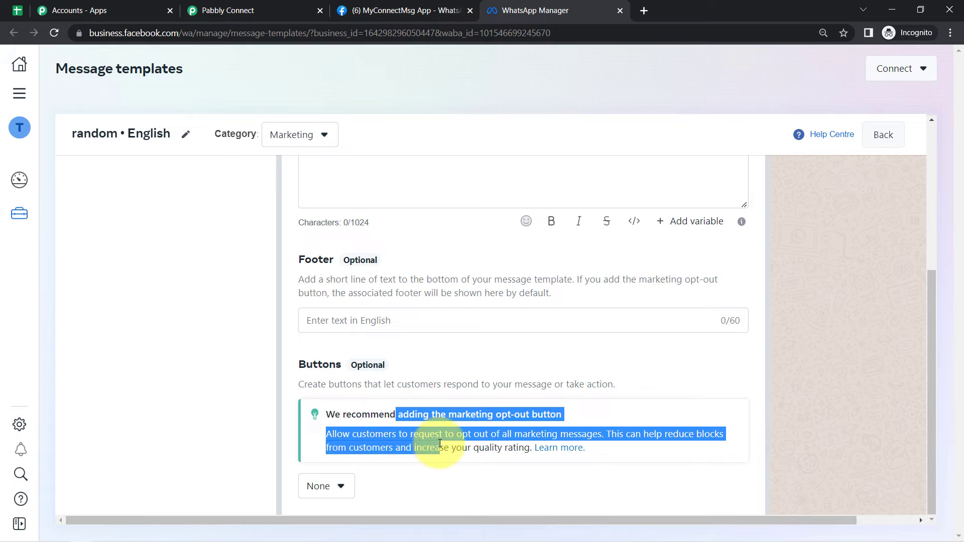
click(442, 441)
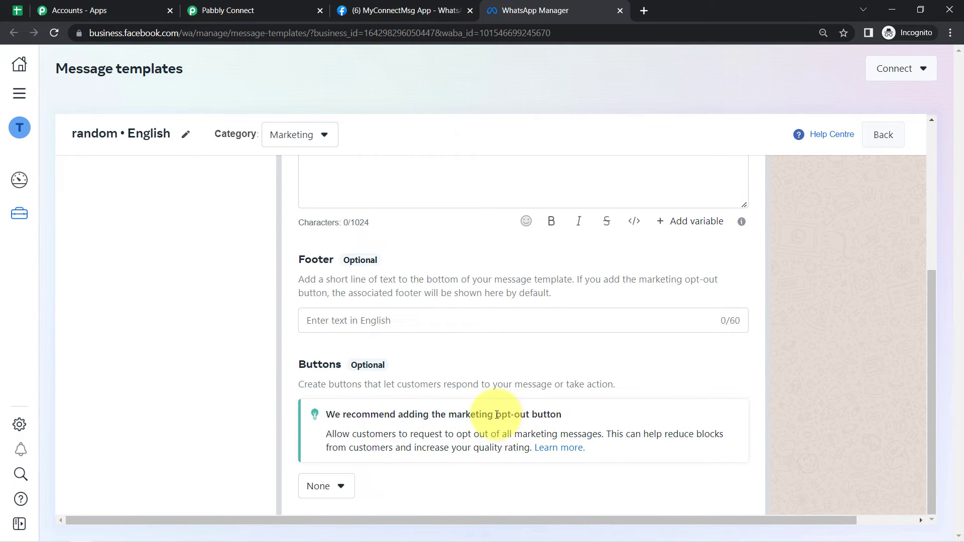
drag(496, 415, 549, 416)
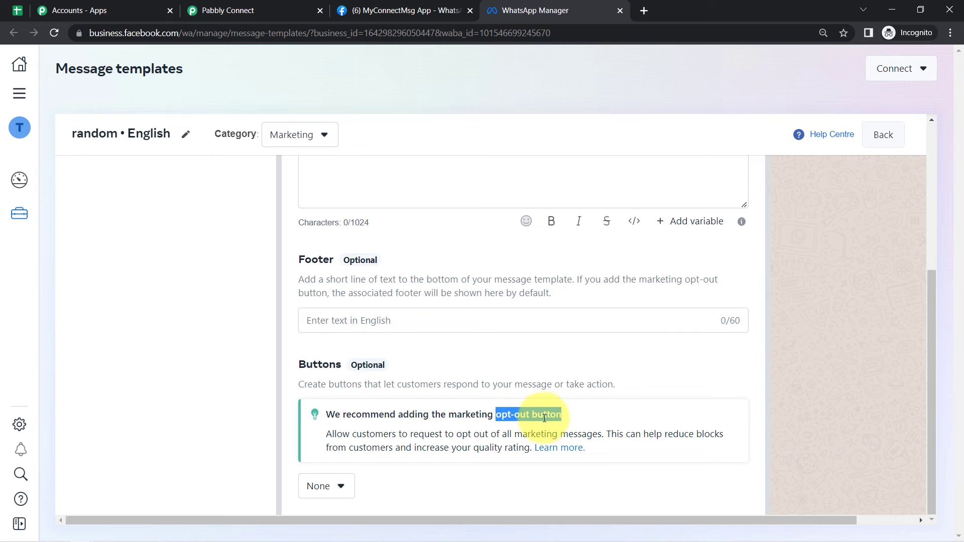
click(523, 458)
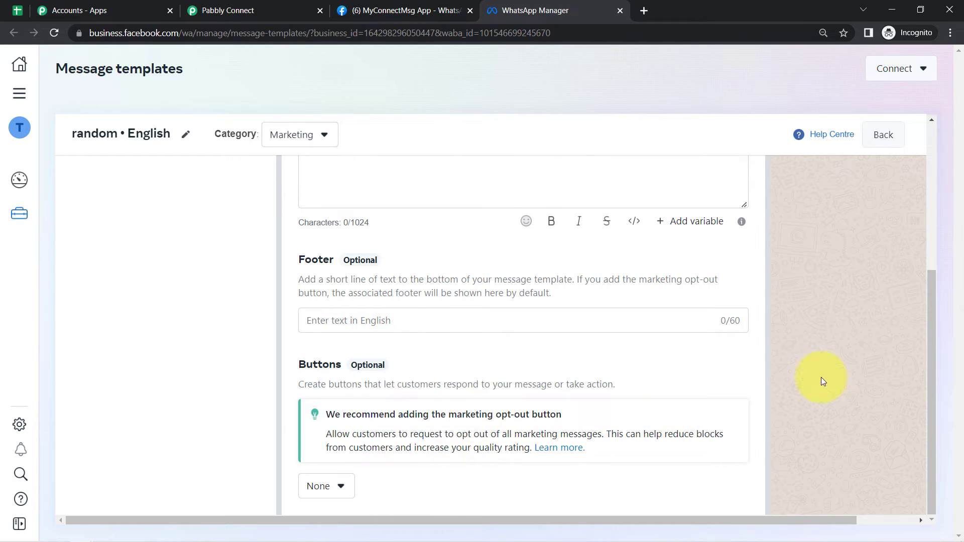
- Add a 'Stop promotions' marketing opt-out quick reply button and tick its acknowledgement checkbox
click(339, 489)
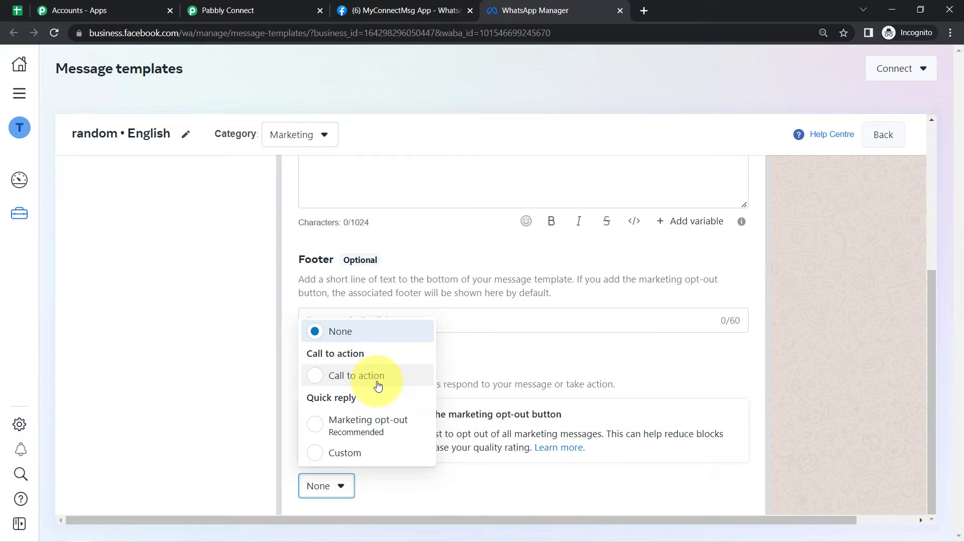
click(337, 431)
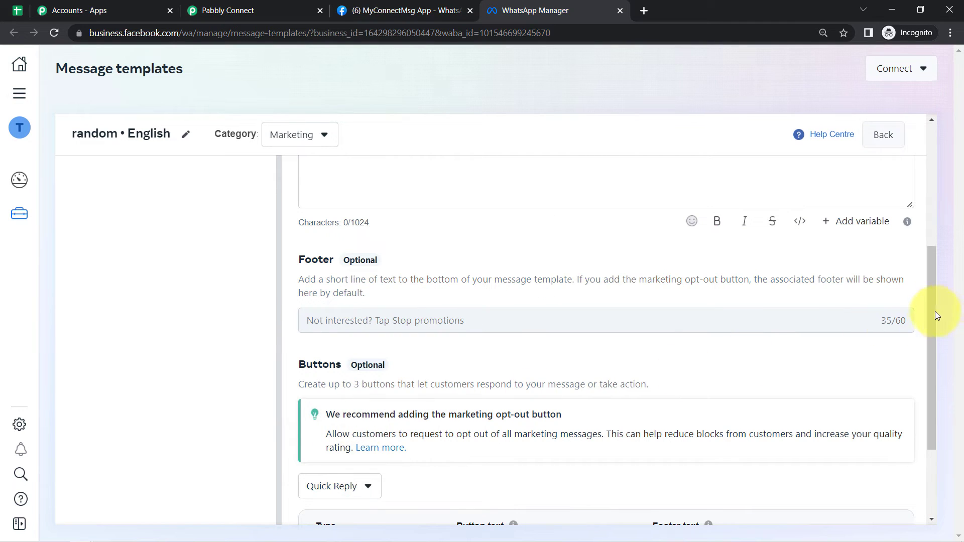
drag(935, 313, 934, 429)
click(329, 446)
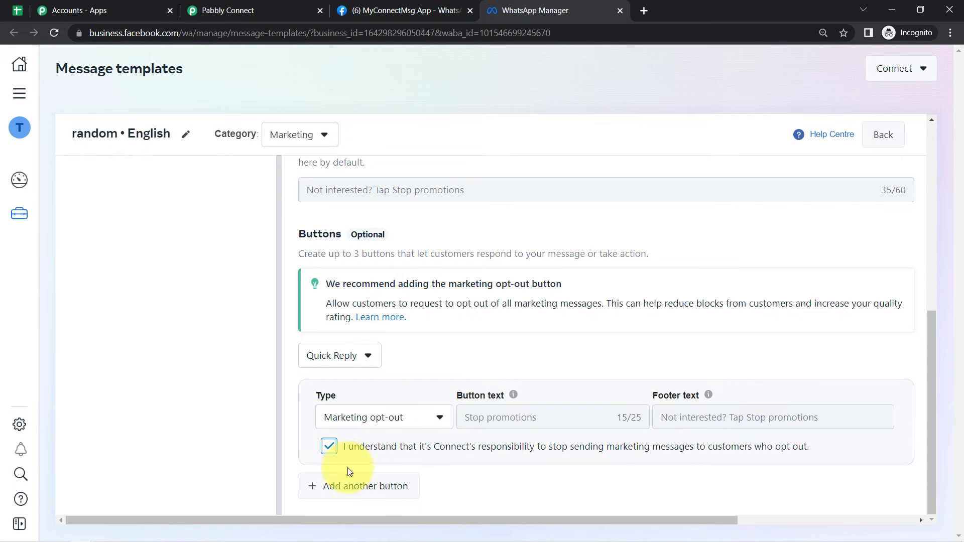
drag(364, 521, 623, 532)
drag(929, 422, 963, 208)
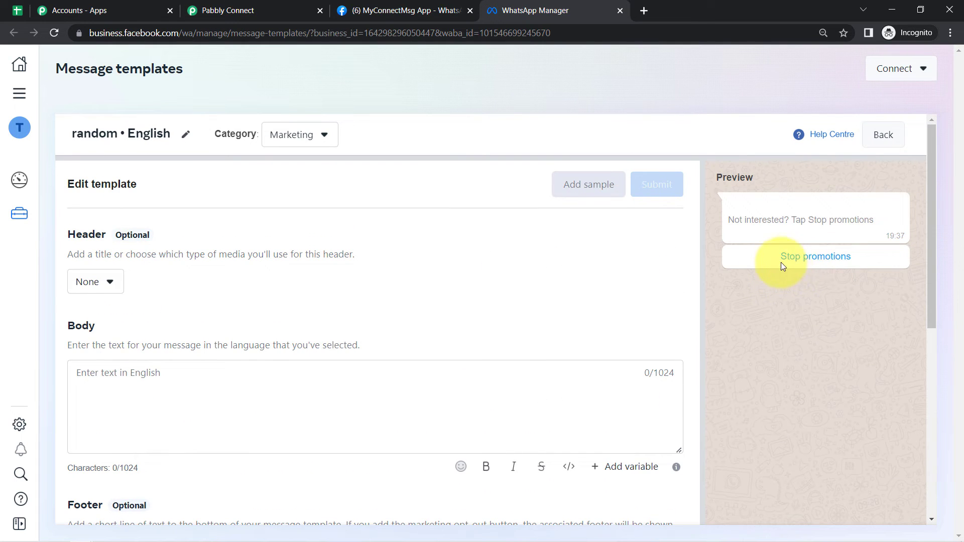
- Paste the 76-character three-line body thanking the sample user for registering, and check the preview
click(98, 379)
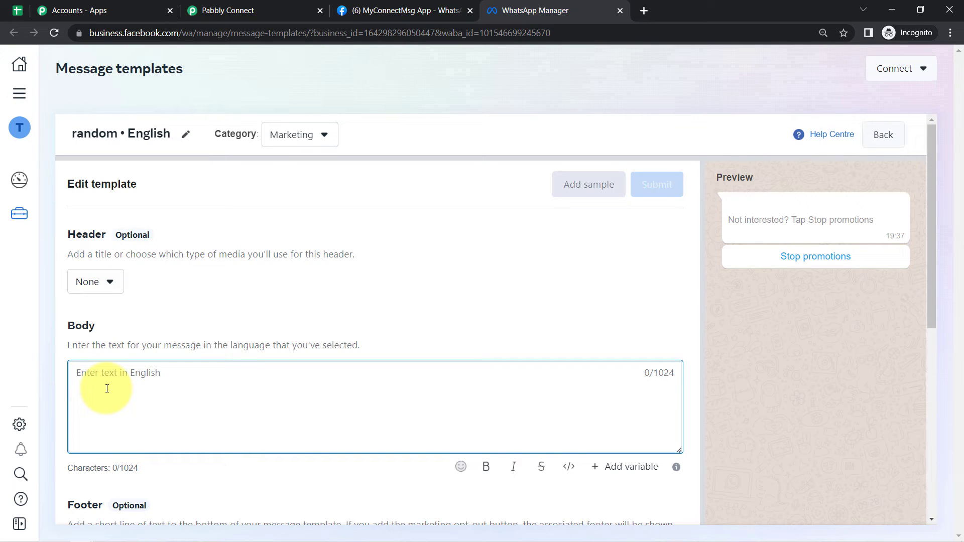
text(Hello Dummy User.  Thank you for the registration.  You can call us anytime.)
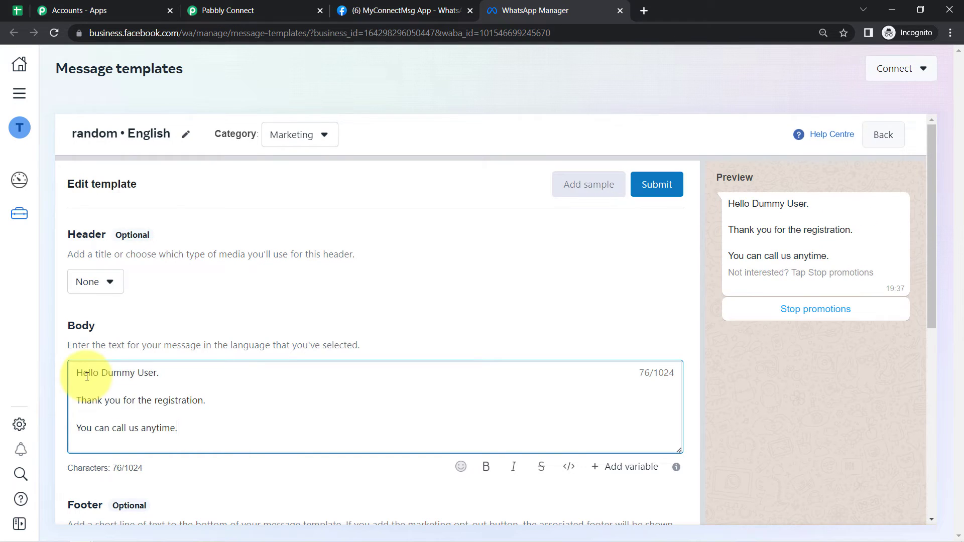
drag(88, 373, 176, 430)
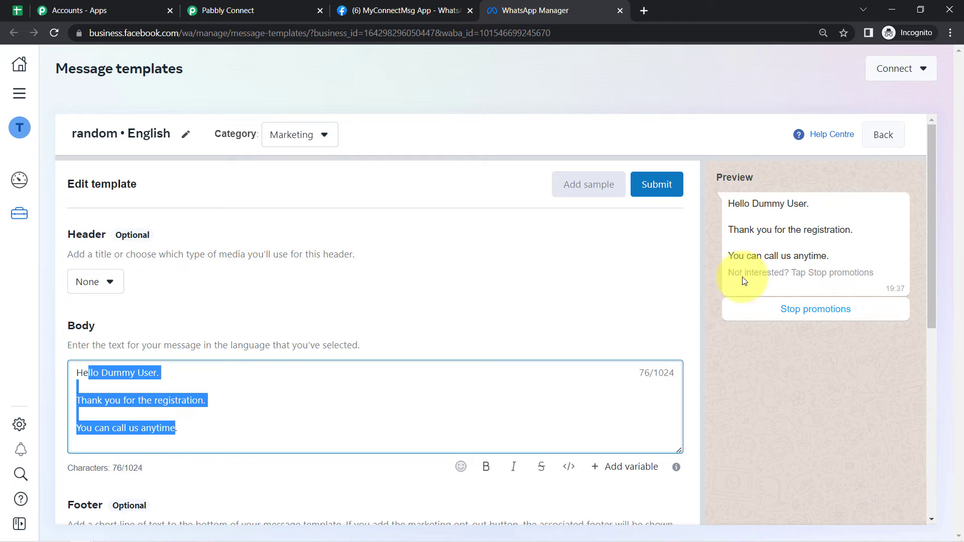
drag(734, 204, 850, 339)
click(822, 354)
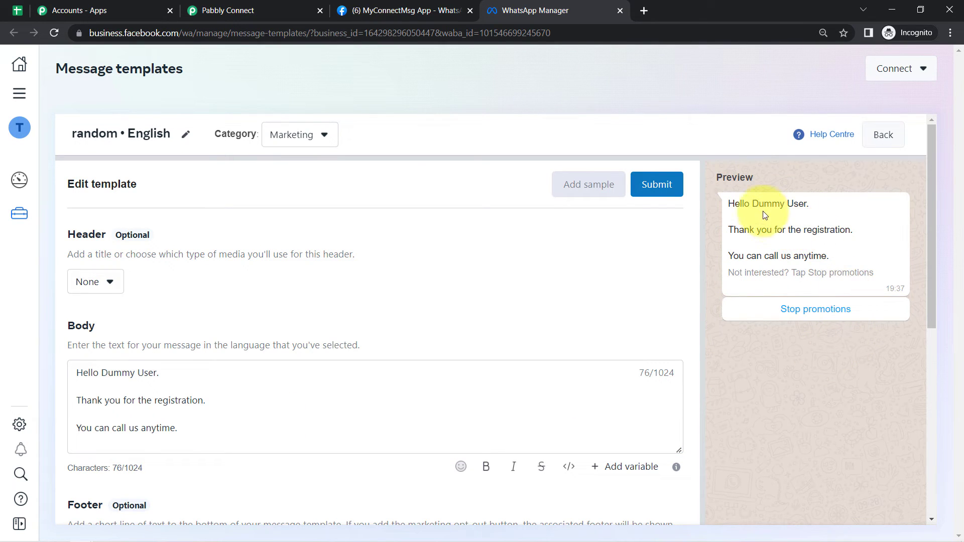
drag(763, 225, 822, 263)
click(822, 263)
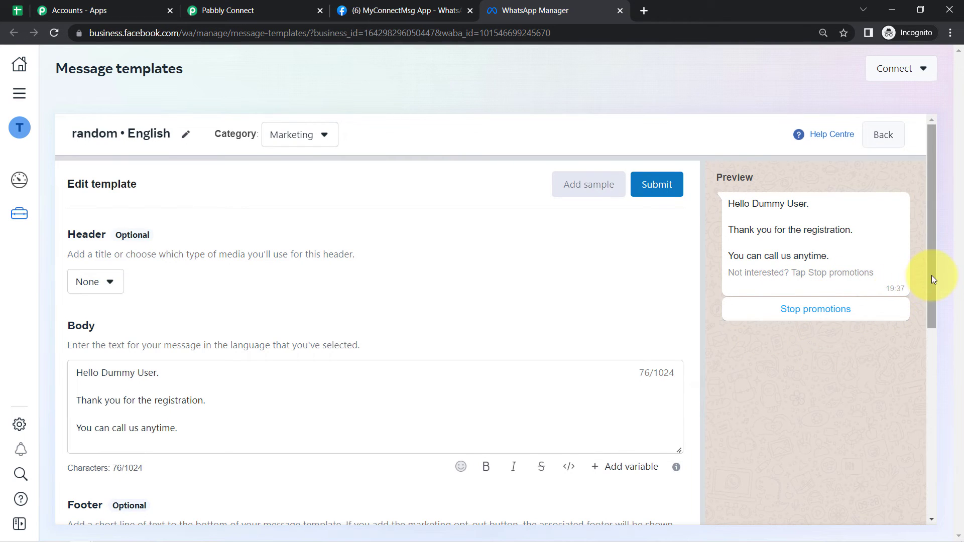
drag(932, 278, 920, 518)
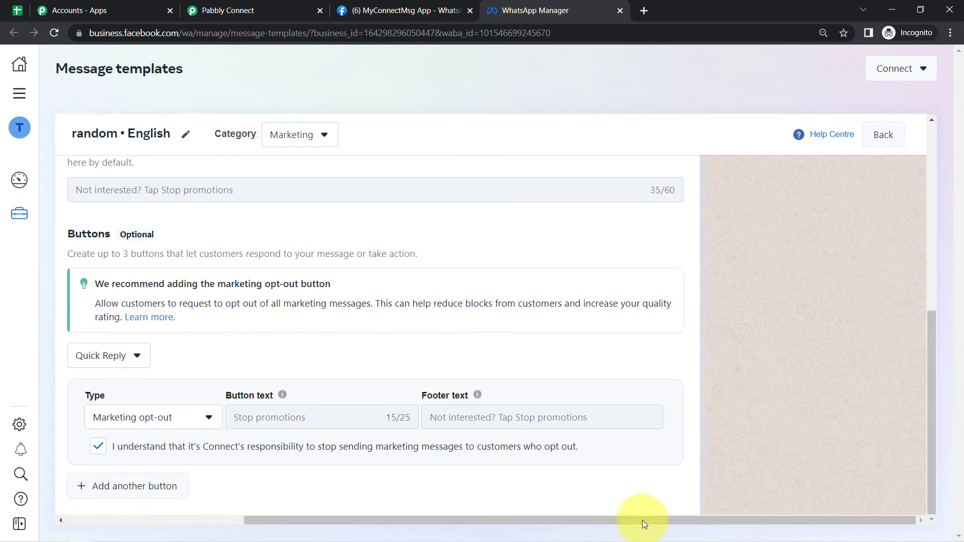
drag(634, 522, 399, 522)
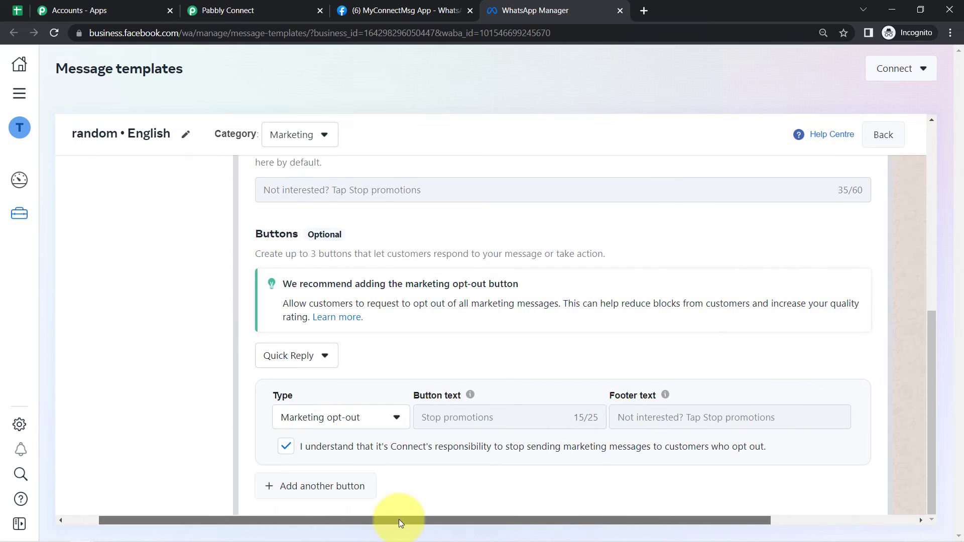
- Switch the template buttons to Call to action with Call Phone Number and Visit Website buttons
click(333, 355)
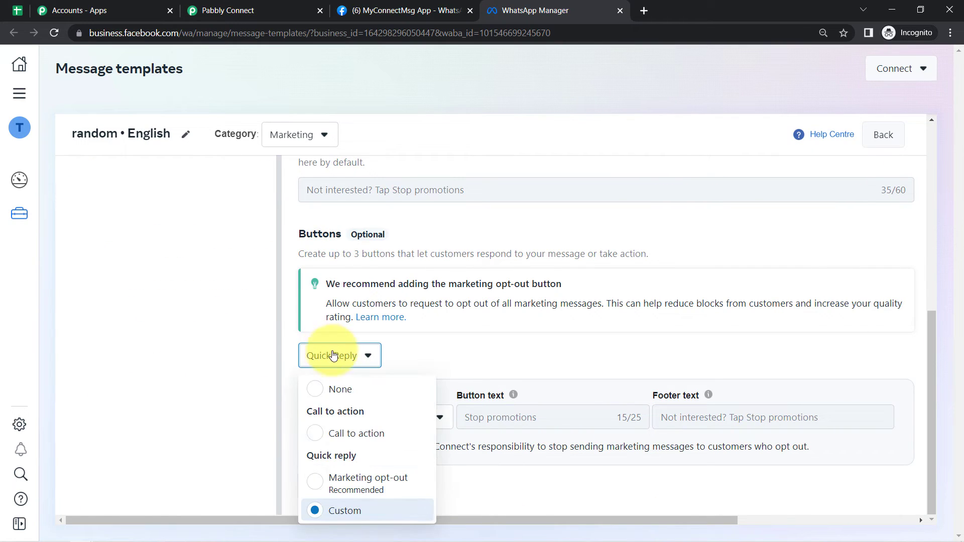
click(321, 435)
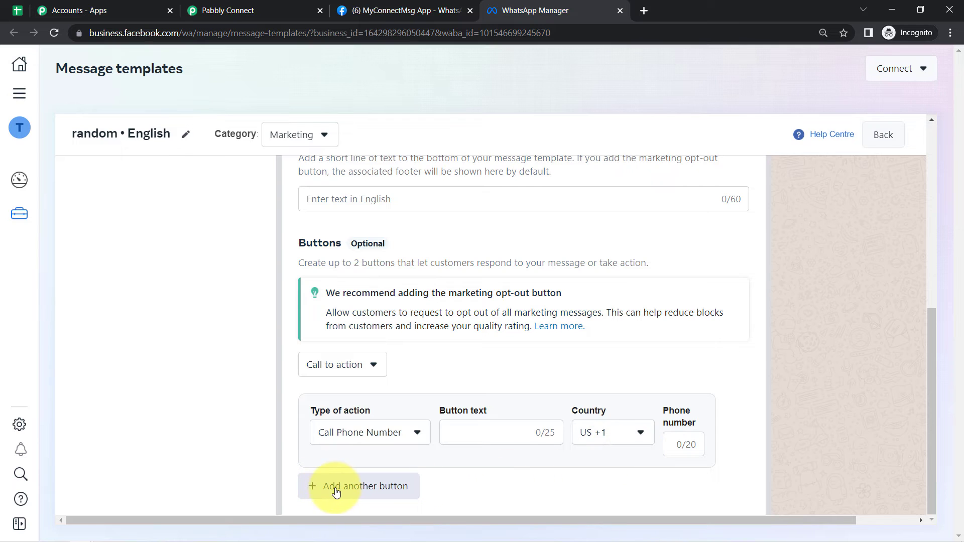
click(386, 488)
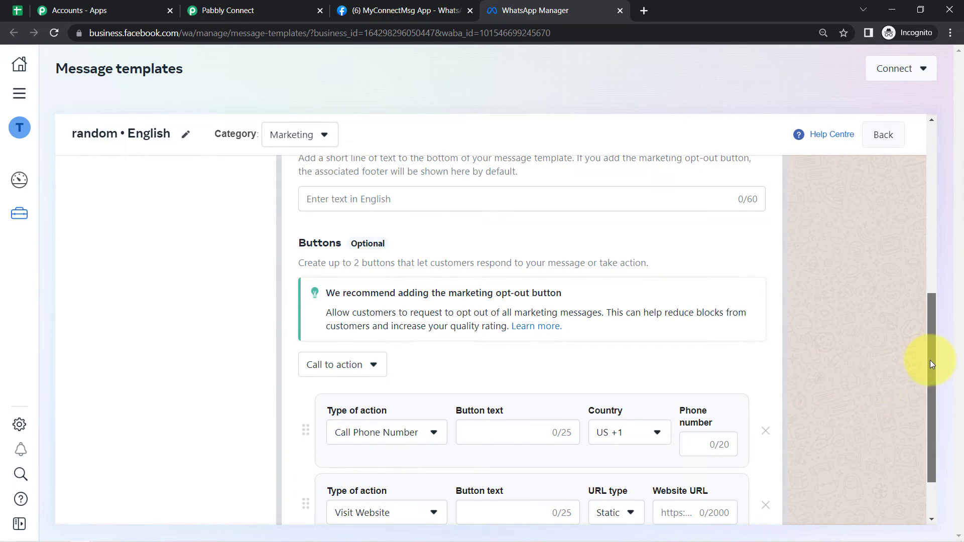
drag(931, 361, 932, 394)
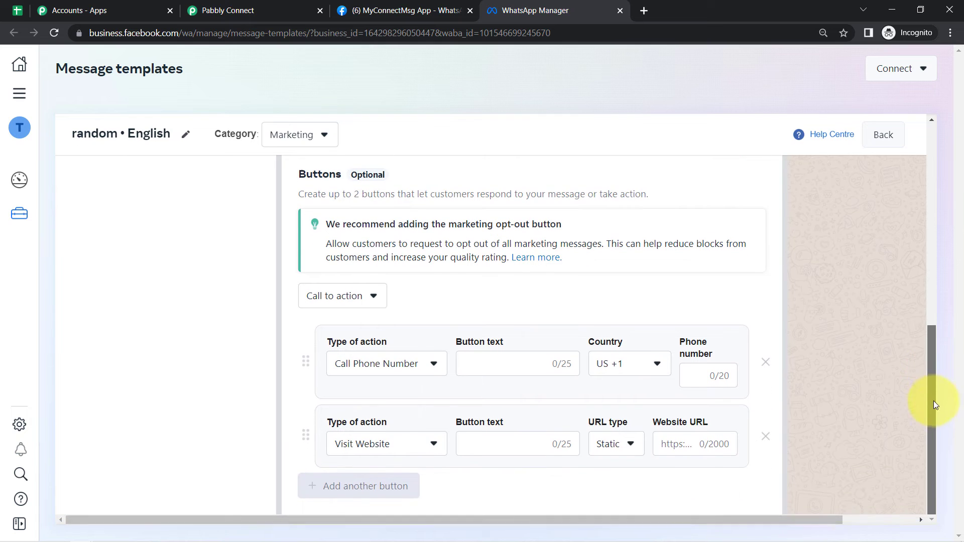
click(397, 363)
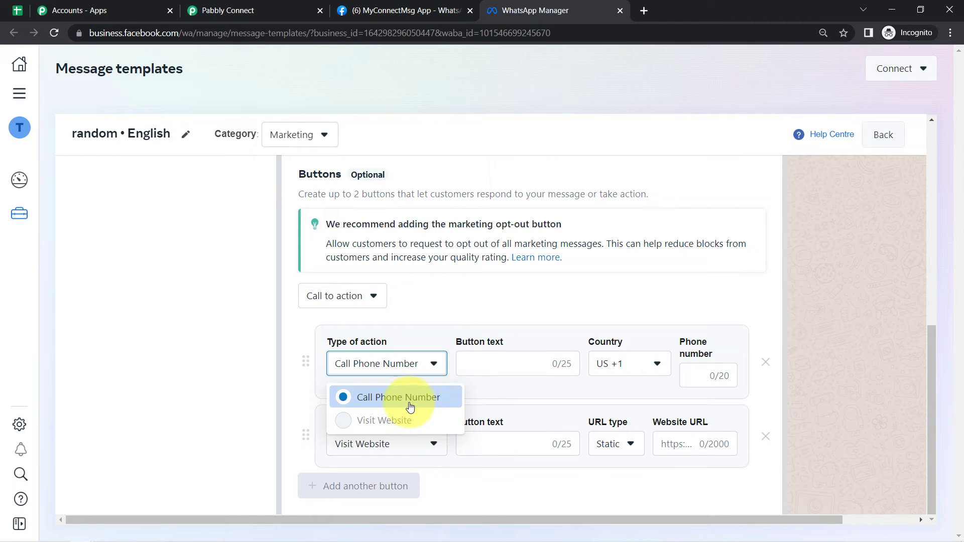
click(391, 363)
click(368, 460)
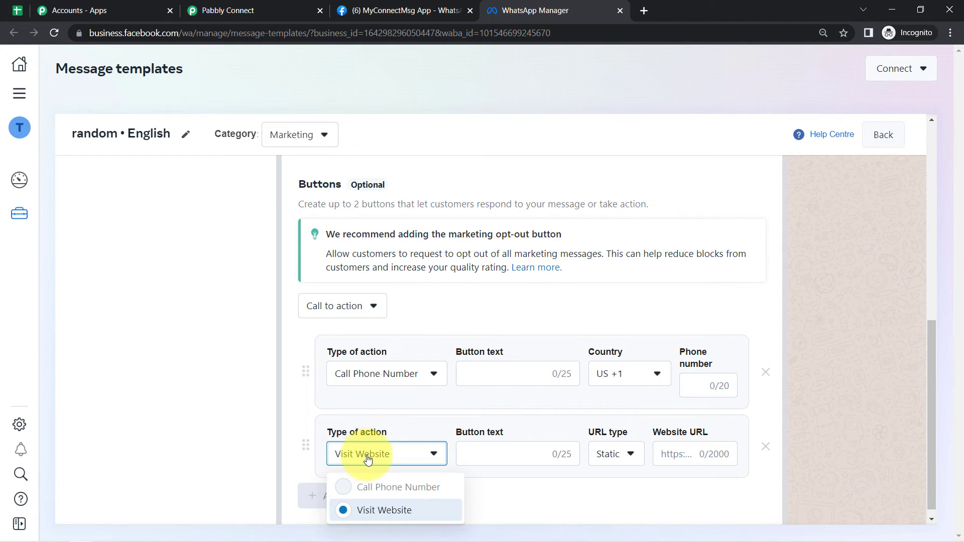
click(370, 431)
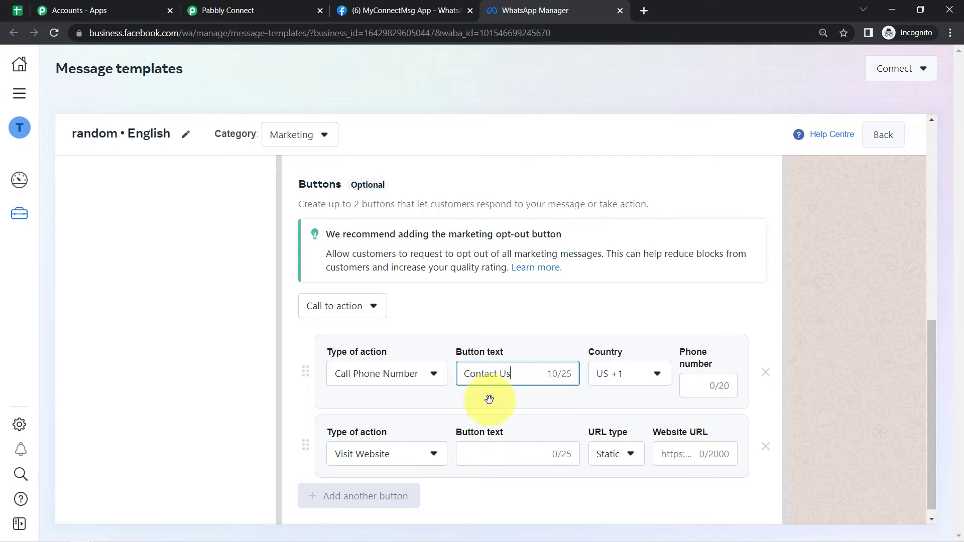
- Set the phone button's country to IN +91 and keep the website URL type Static
click(479, 454)
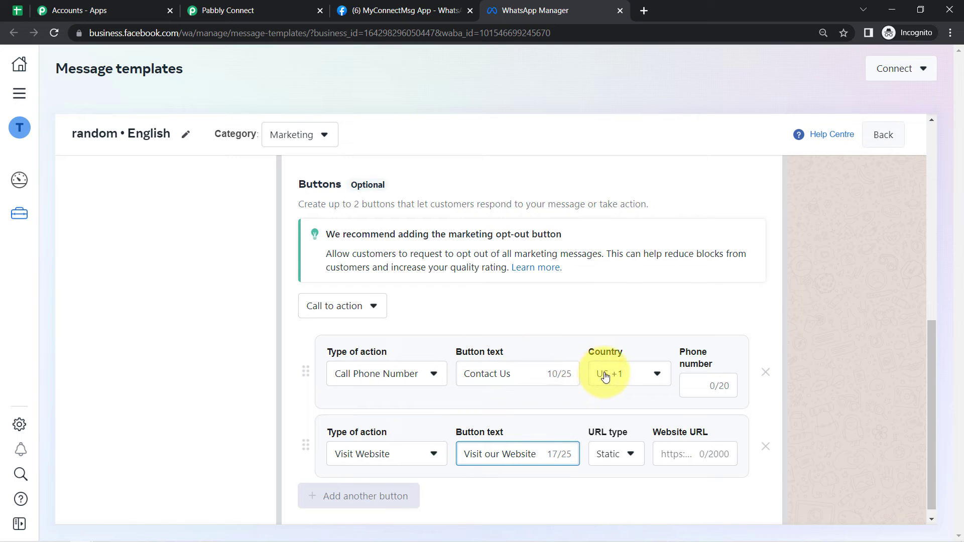
click(622, 371)
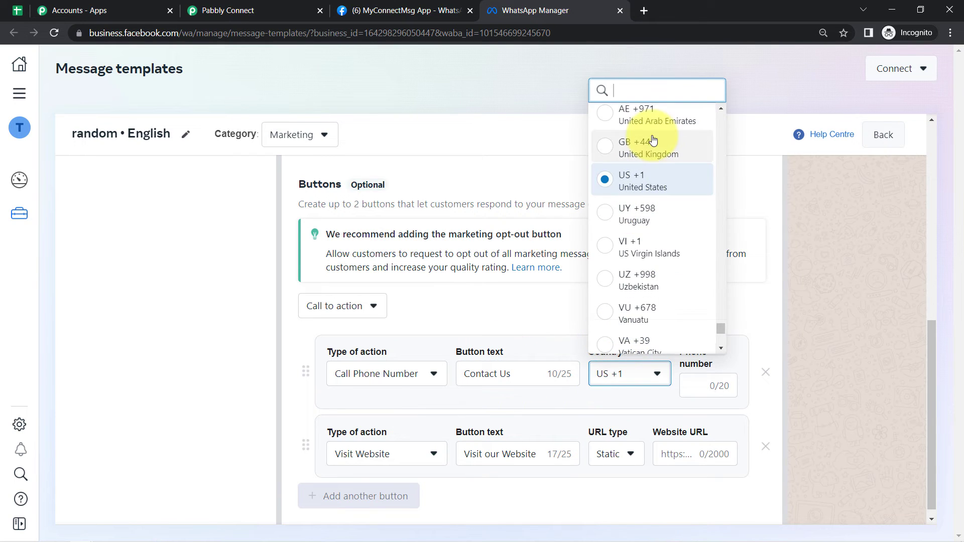
text(ind)
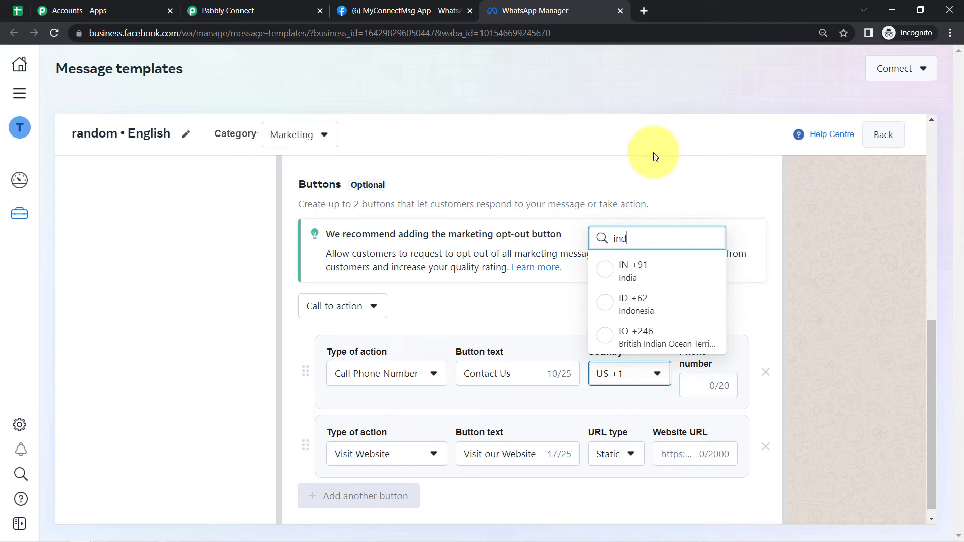
click(620, 267)
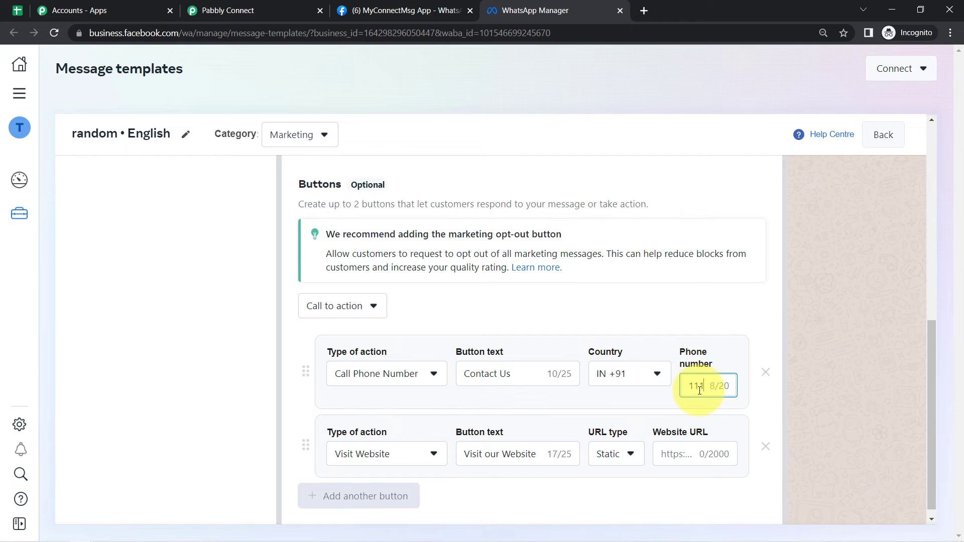
click(673, 452)
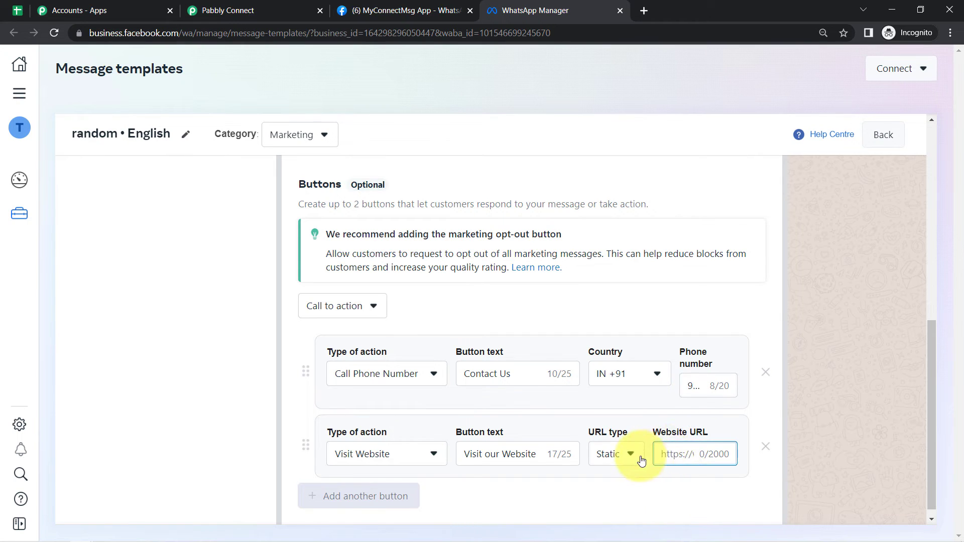
click(610, 463)
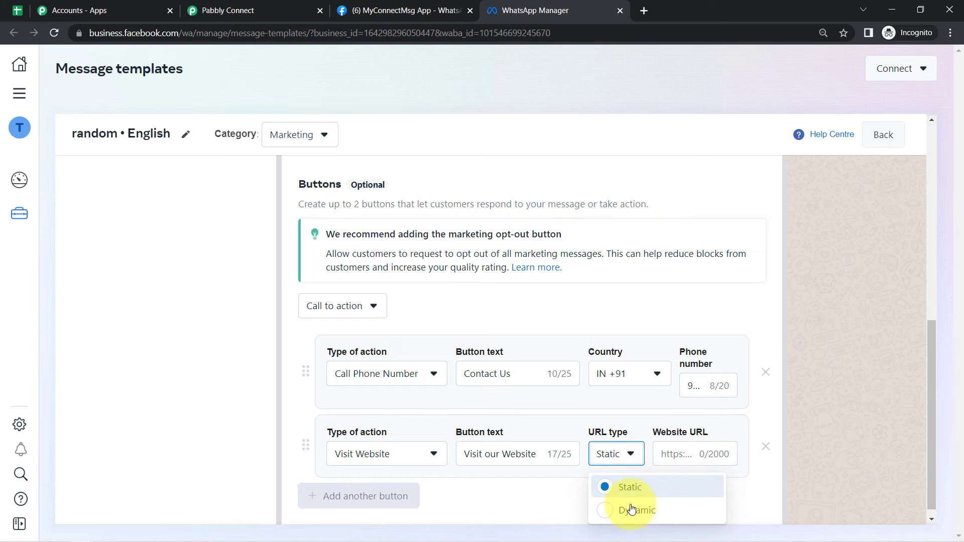
click(557, 506)
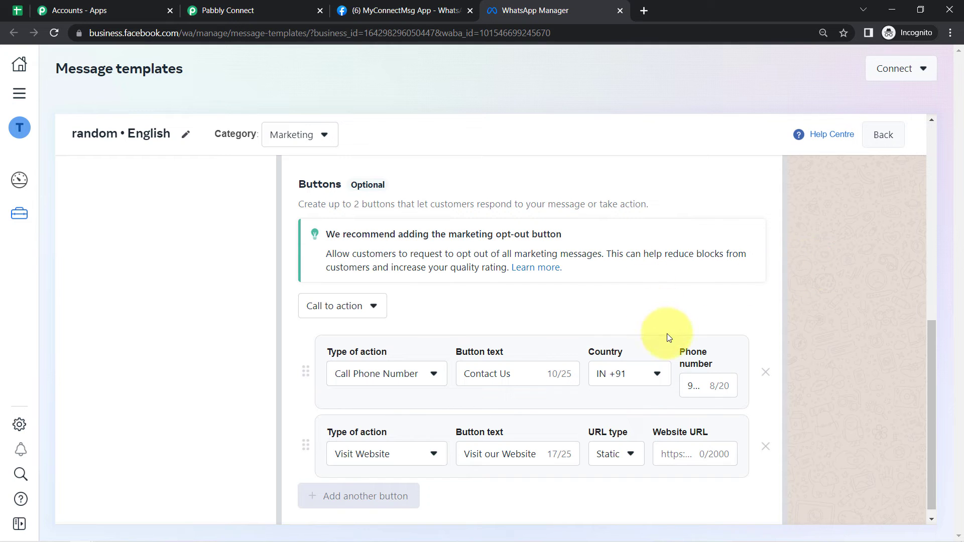
- Review the button texts in the preview, then go back to the Message templates list
drag(927, 324, 935, 210)
drag(743, 280, 822, 276)
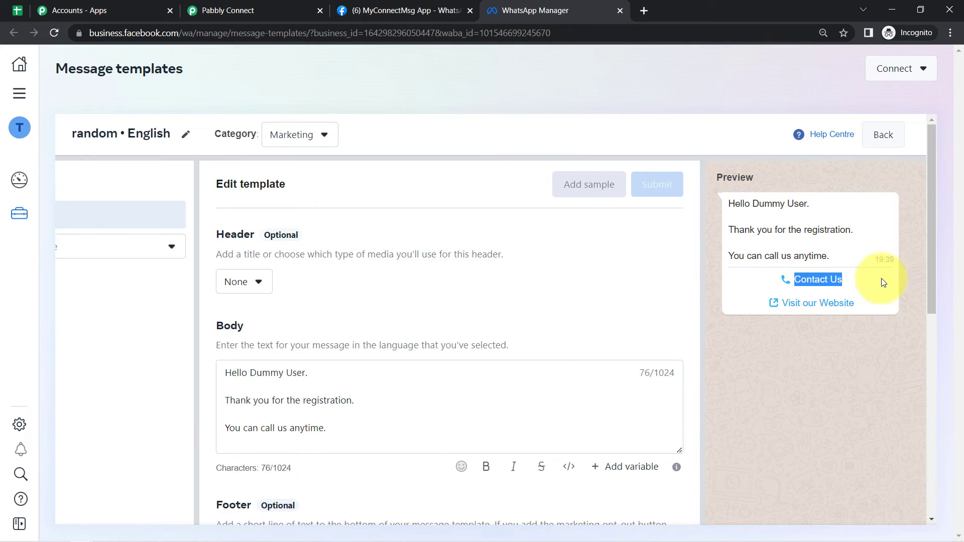
mouse_move(868, 301)
mouse_down()
mouse_move(766, 307)
mouse_move(875, 295)
mouse_move(870, 317)
mouse_up()
click(785, 332)
click(846, 354)
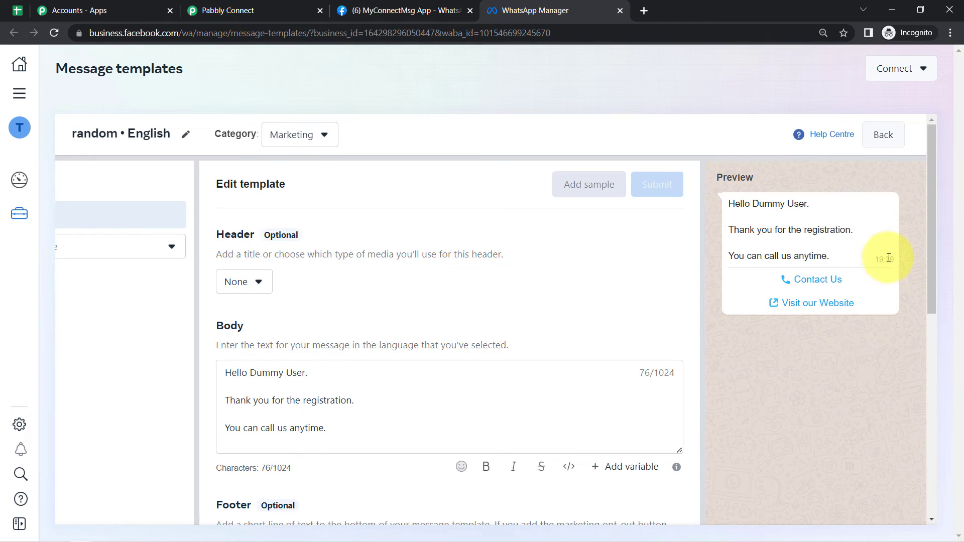
click(883, 136)
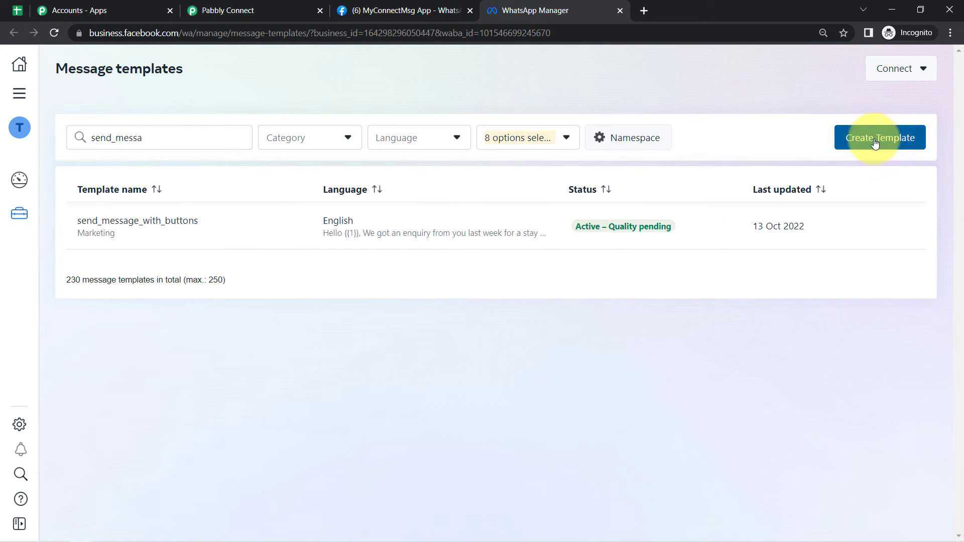
- Open send_message_with_buttons, review its Call Now and Visit Website buttons, and select its name
click(107, 226)
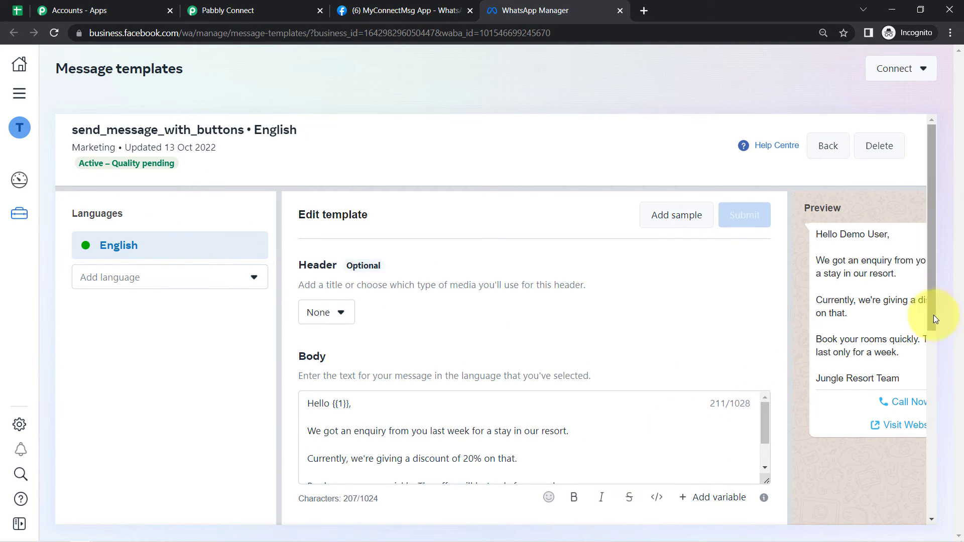
drag(932, 318, 916, 530)
drag(518, 522, 698, 525)
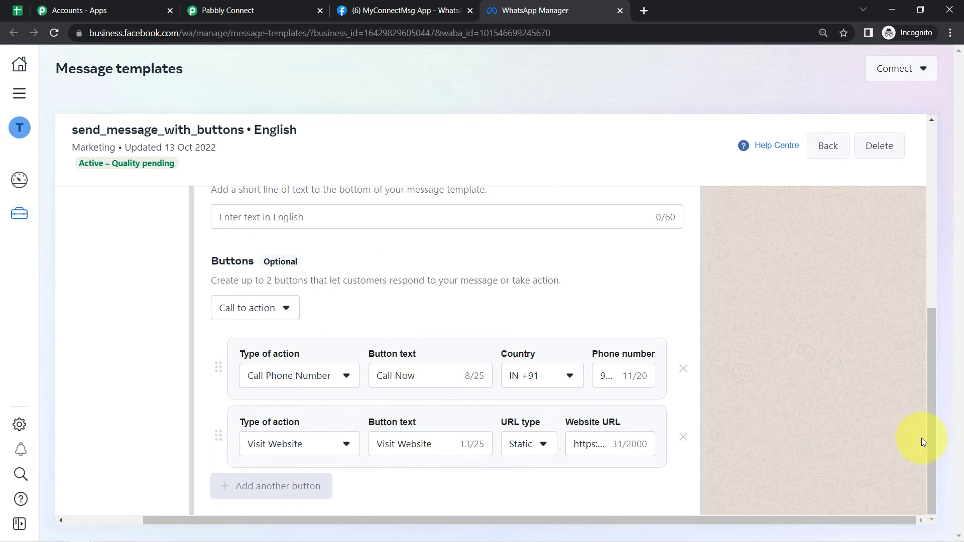
drag(932, 439, 948, 242)
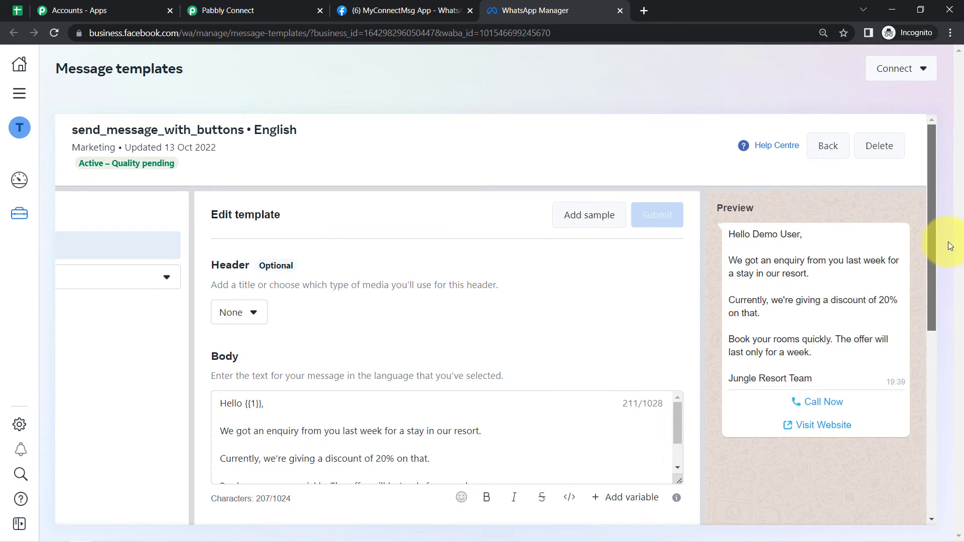
drag(872, 430, 800, 384)
click(838, 332)
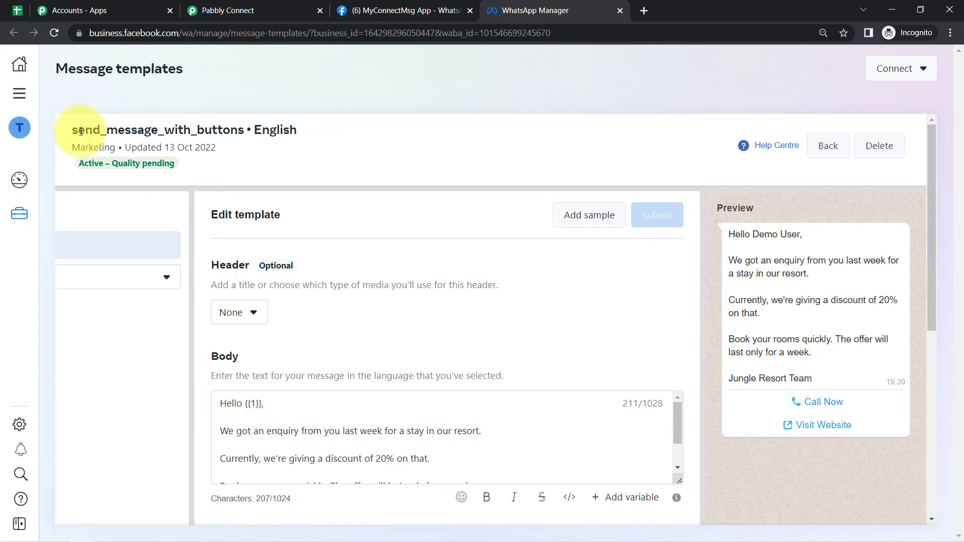
drag(72, 136, 243, 128)
key(ctrl+c)
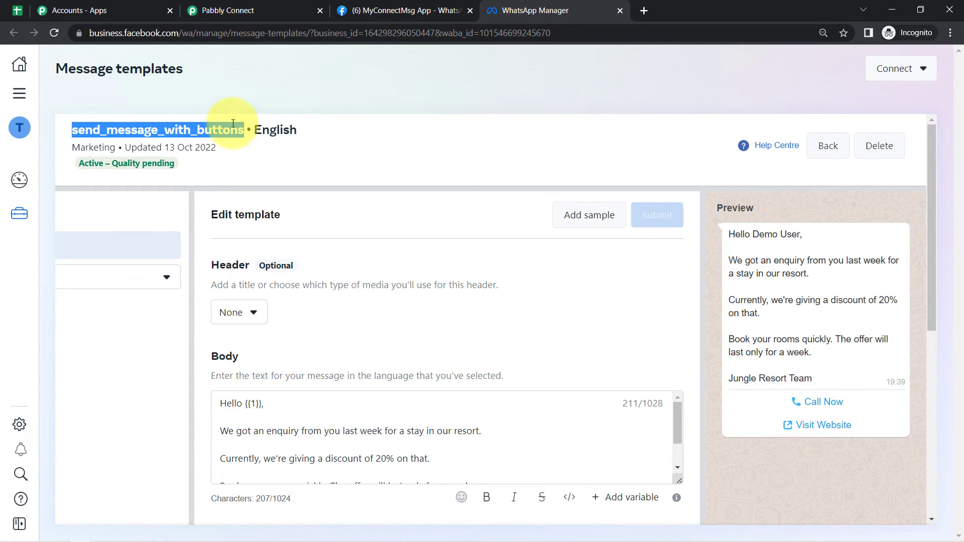
- Choose send_message_with_buttons as the Template Name in the Pabbly Connect action
click(216, 10)
click(252, 206)
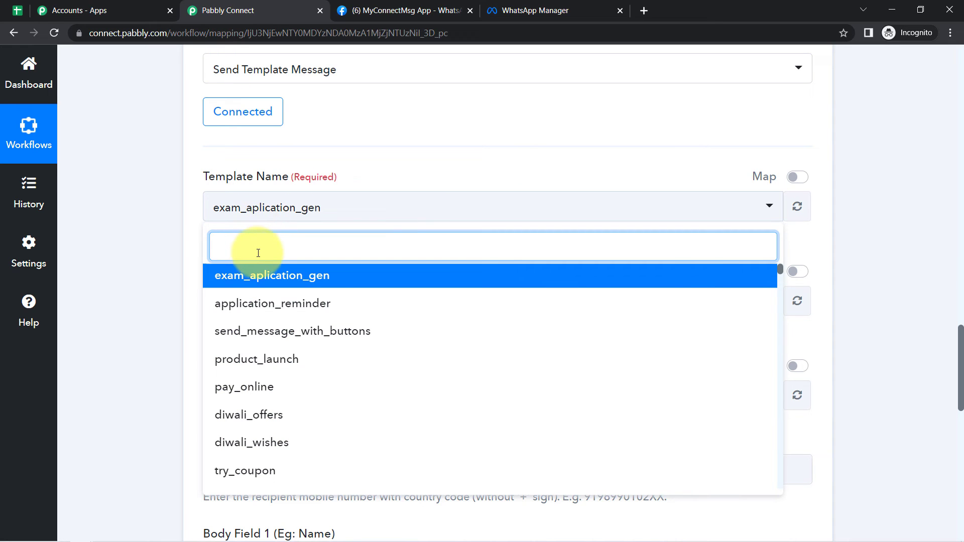
key(ctrl+v)
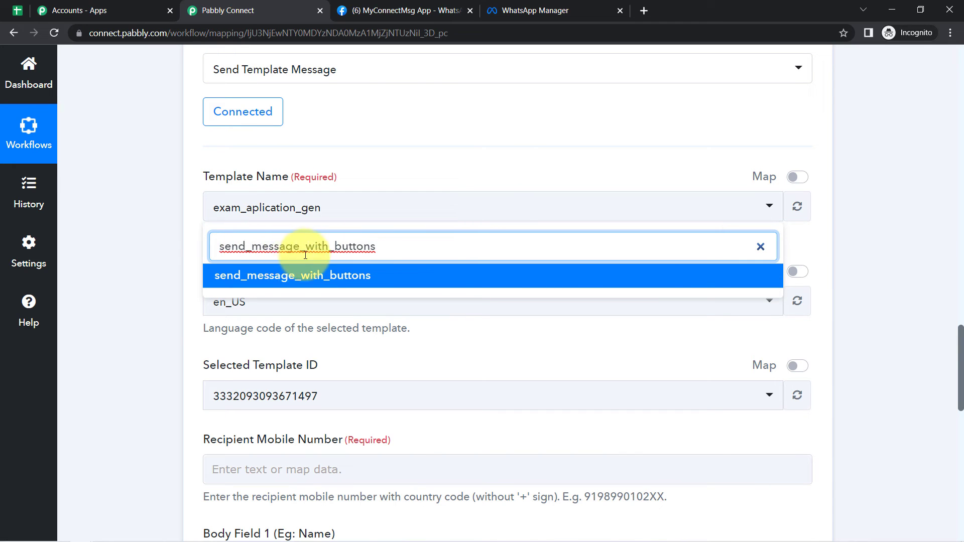
click(230, 277)
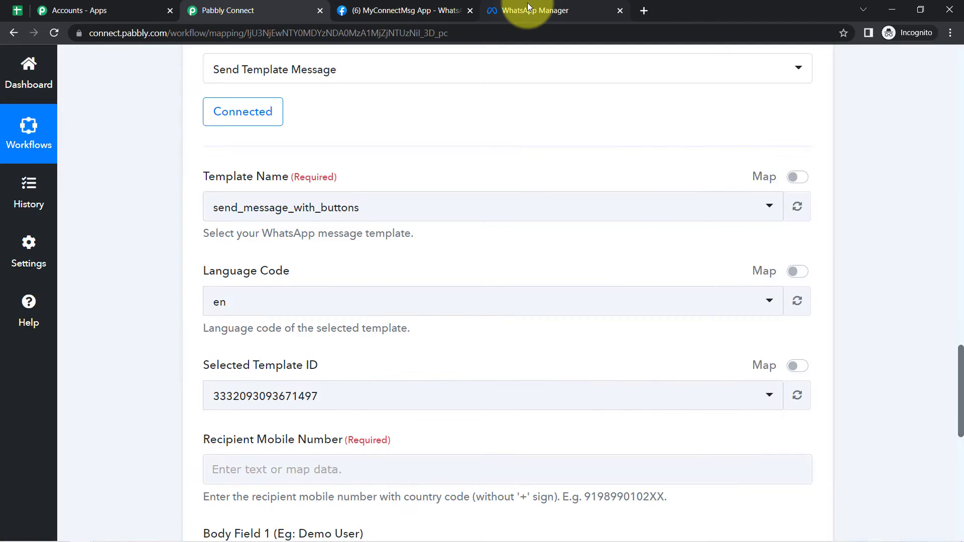
- Check the template body's {{1}} variable in WhatsApp Manager before returning to the workflow
click(527, 6)
drag(245, 403, 296, 402)
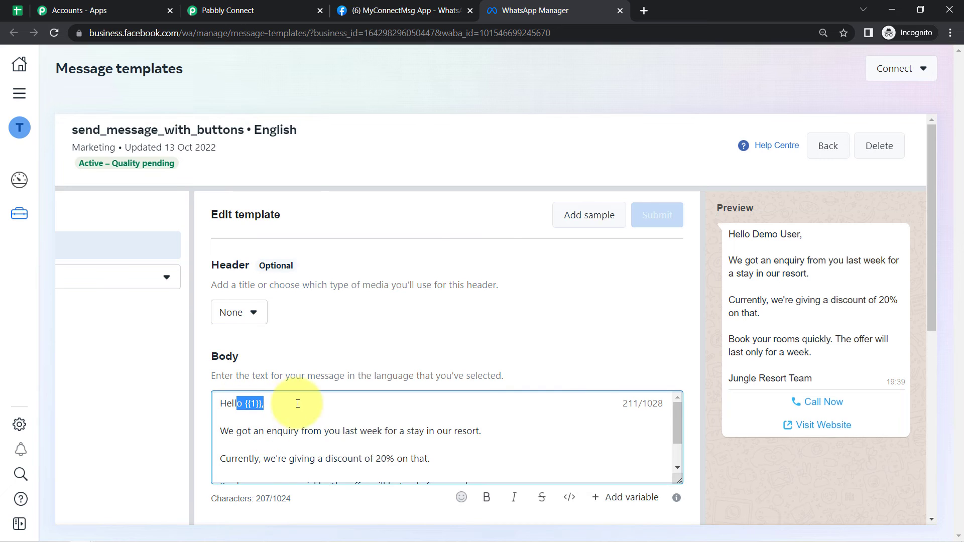
click(227, 6)
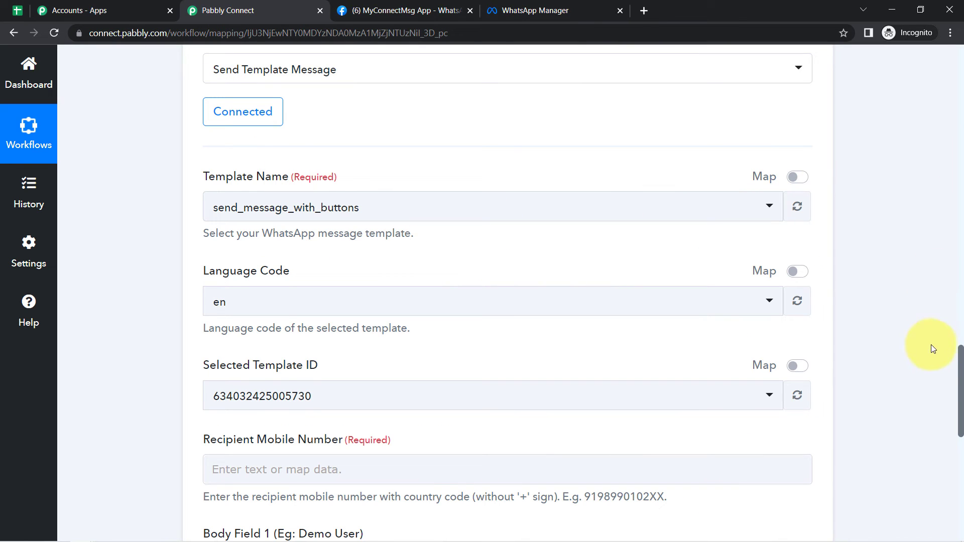
drag(962, 369, 949, 412)
drag(203, 296, 339, 296)
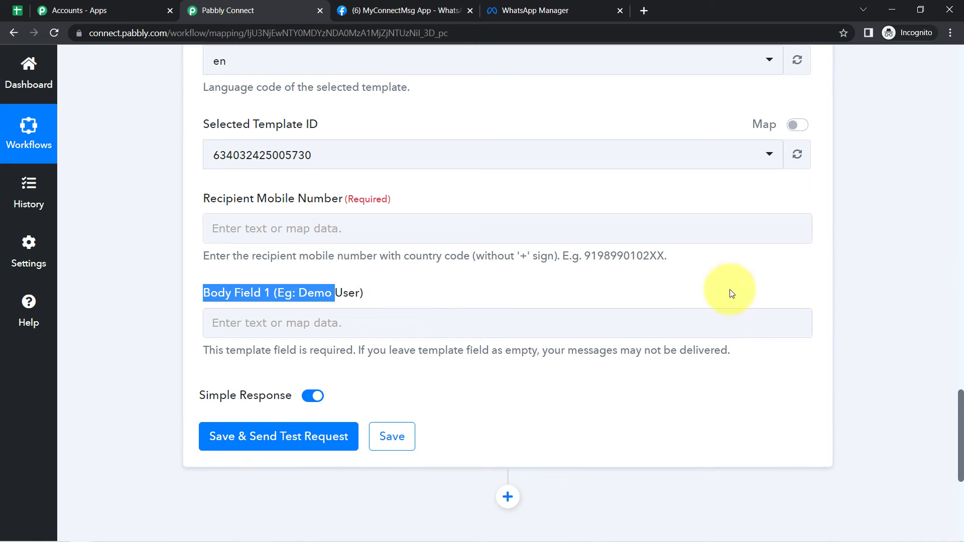
drag(960, 456, 954, 422)
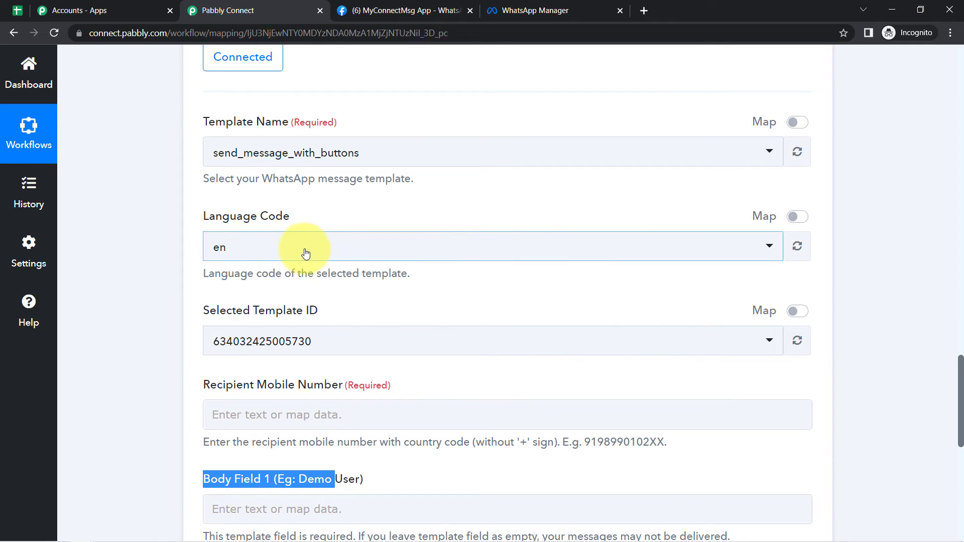
drag(236, 311, 340, 312)
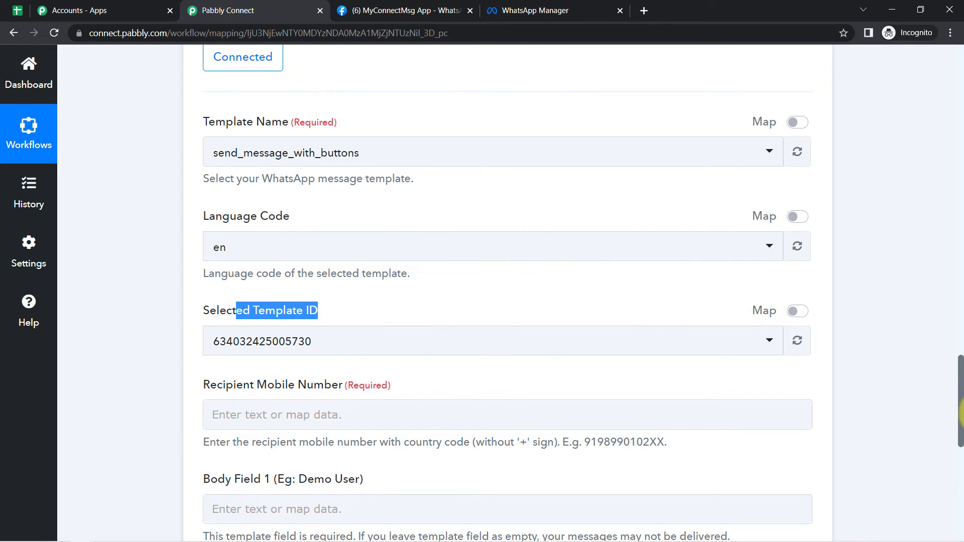
scroll(960, 400, down, 3)
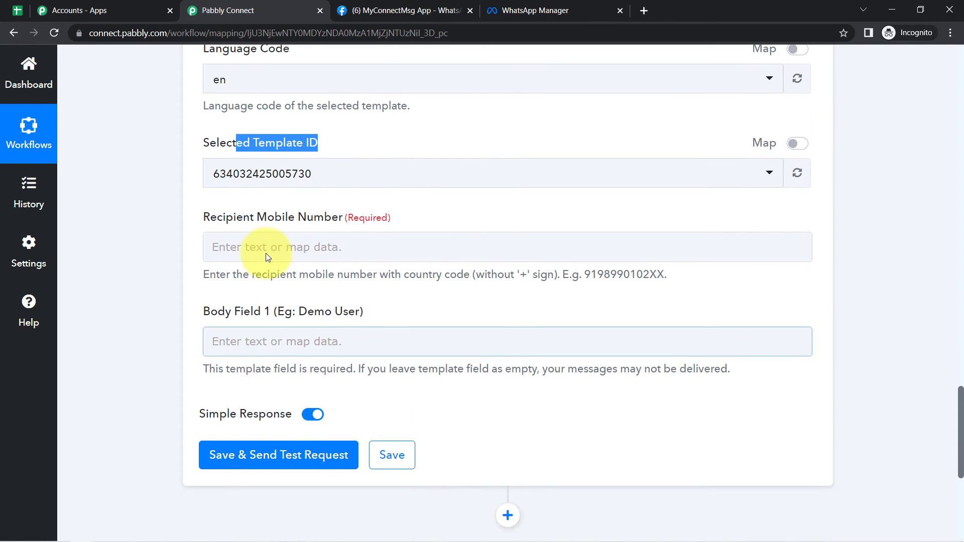
drag(234, 217, 315, 215)
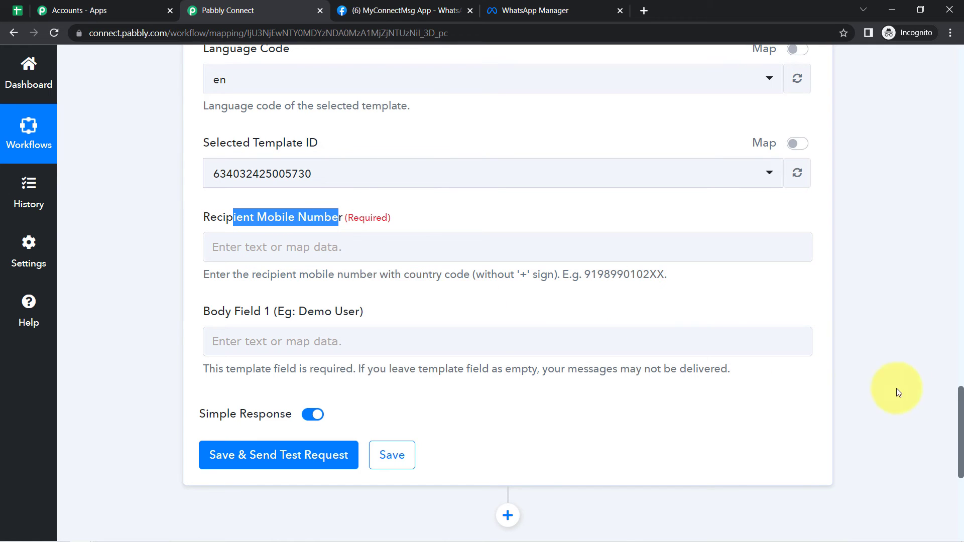
drag(957, 421, 921, 293)
drag(527, 148, 596, 147)
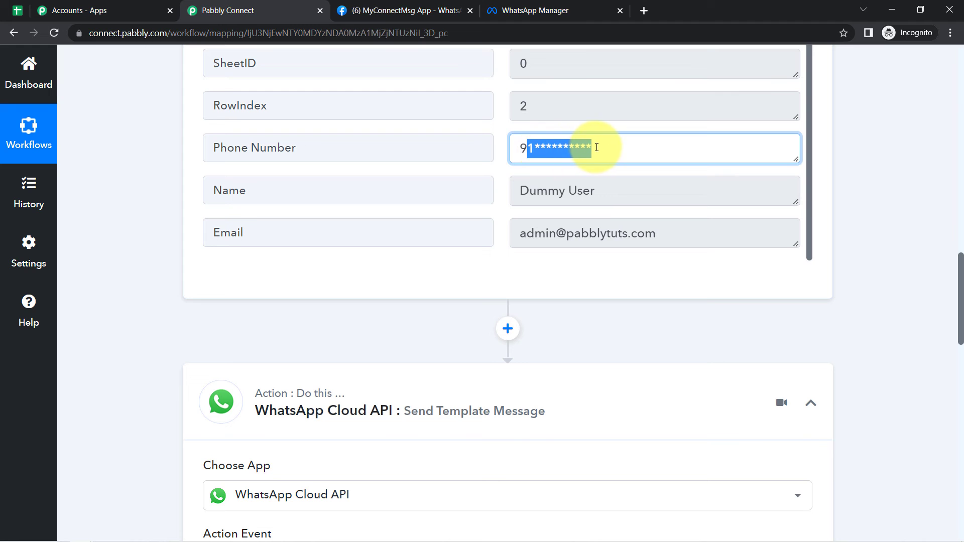
triple_click(613, 147)
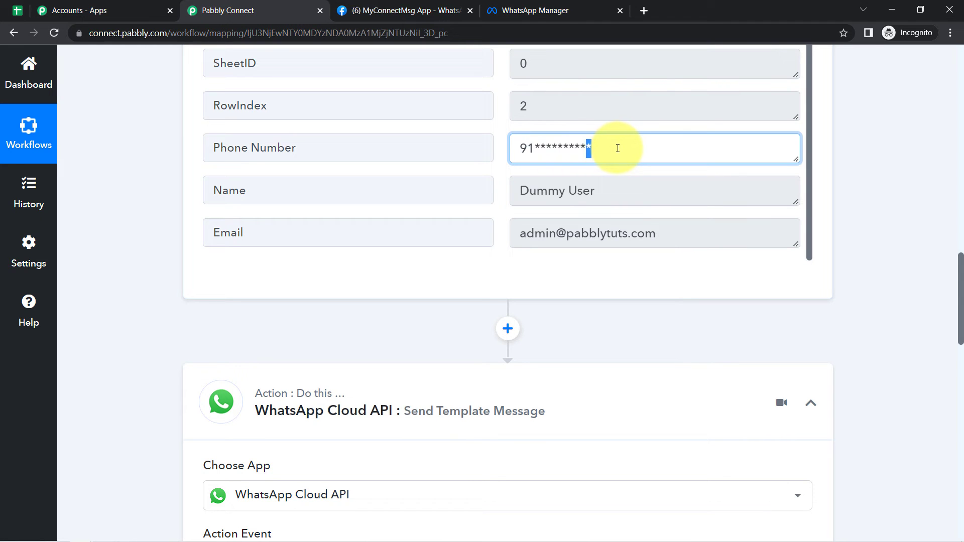
drag(960, 279, 914, 273)
scroll(914, 273, down, 12)
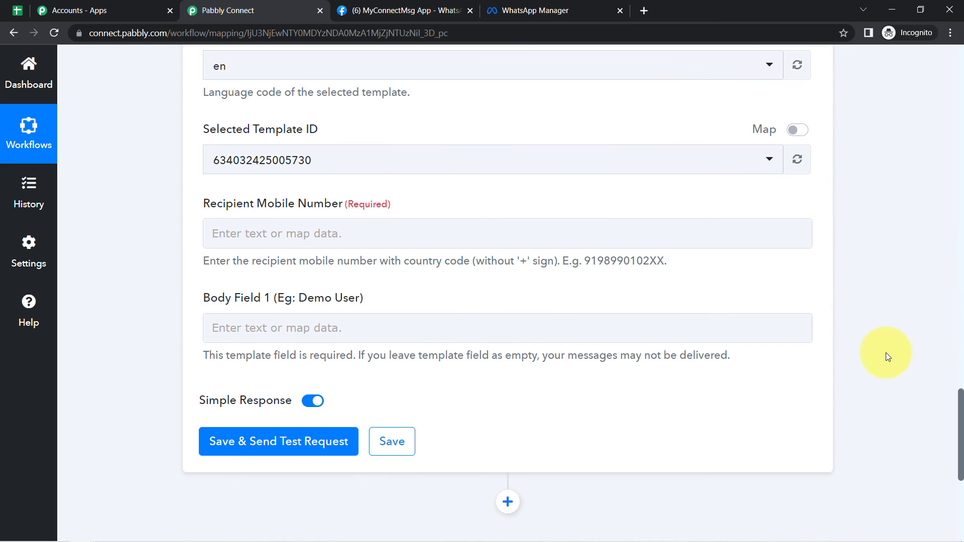
- Map the Google Sheets trigger's Phone Number into Recipient Mobile Number
click(232, 230)
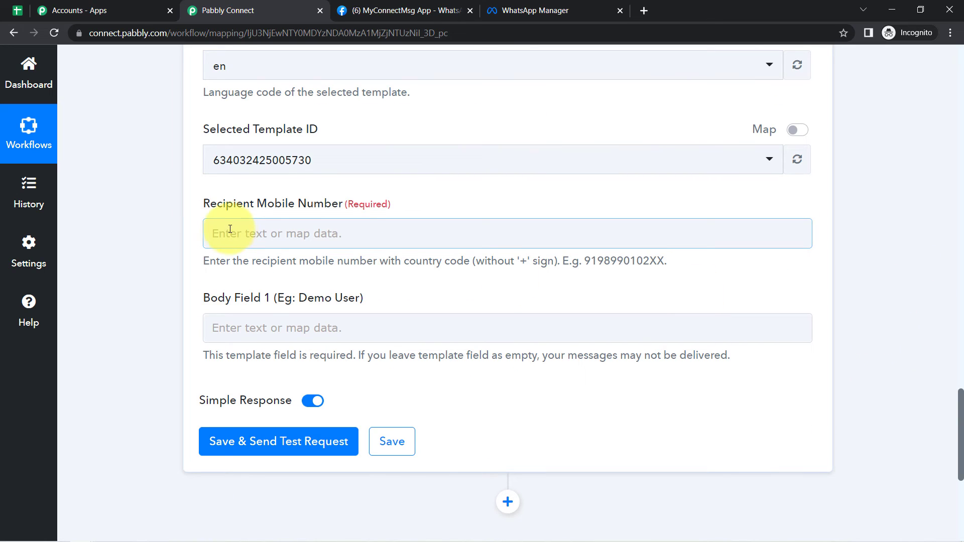
click(275, 235)
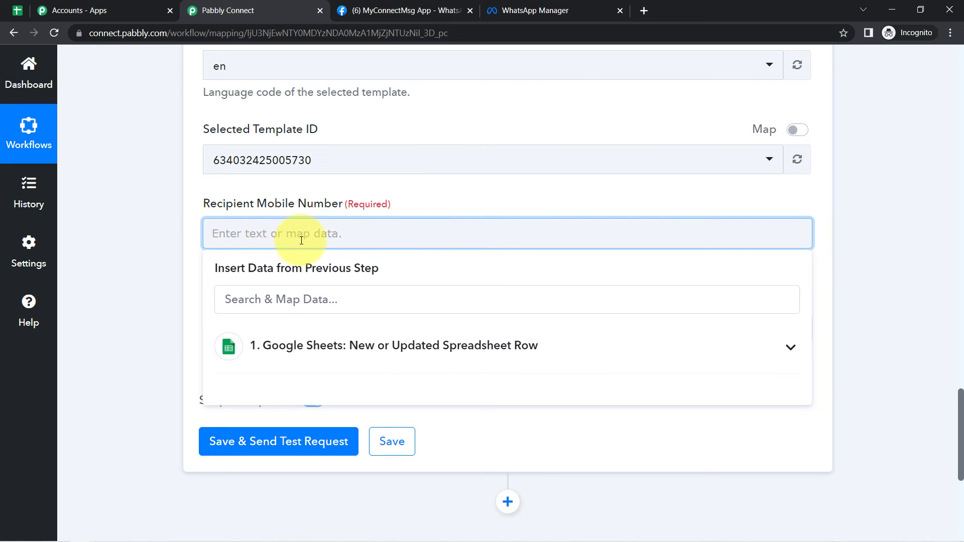
click(372, 359)
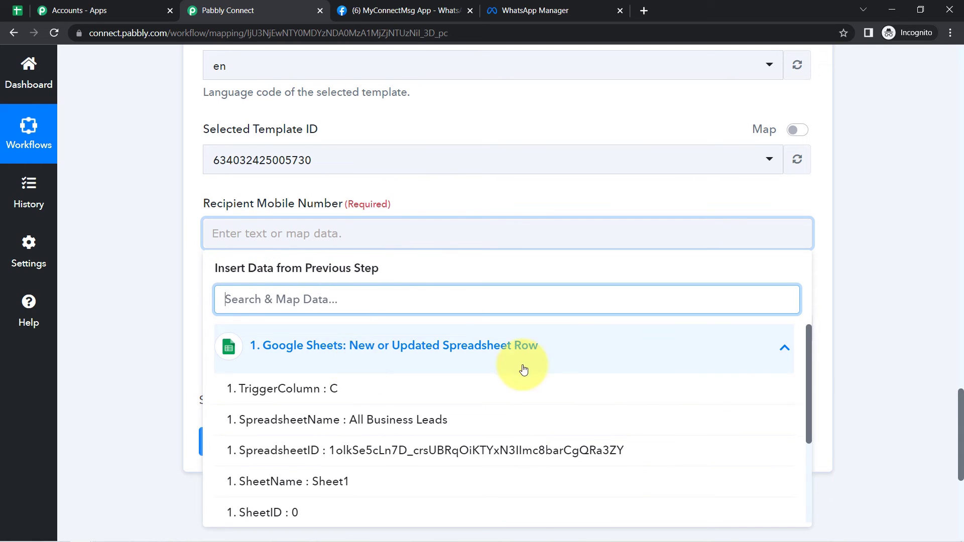
drag(810, 371, 810, 439)
click(251, 466)
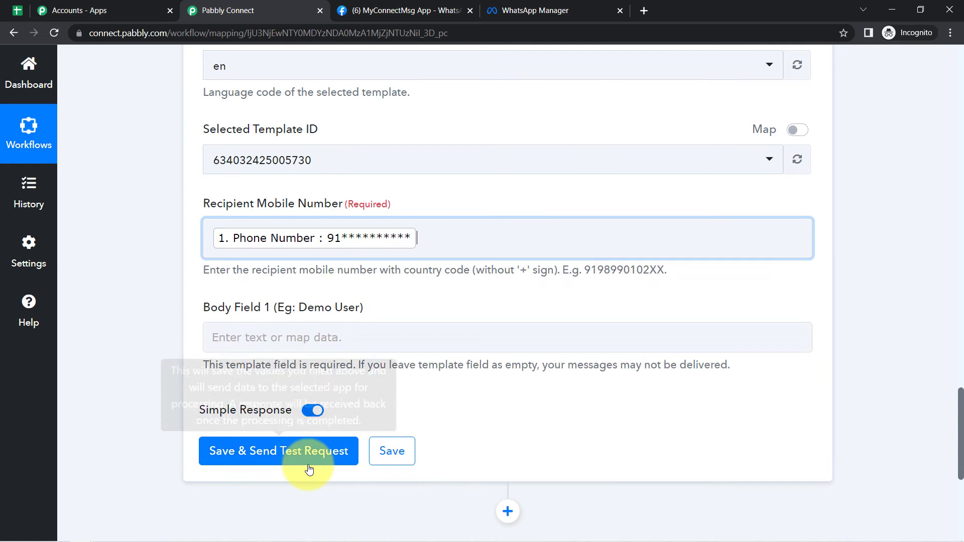
click(120, 293)
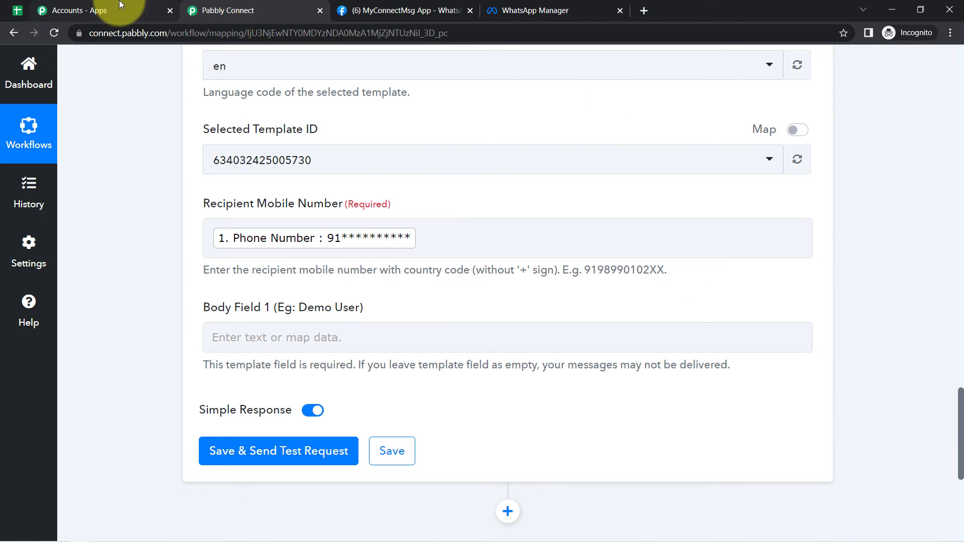
- Check the Test User row (A3 to C3) in the sheet, then return to the workflow's mapping fields
click(18, 10)
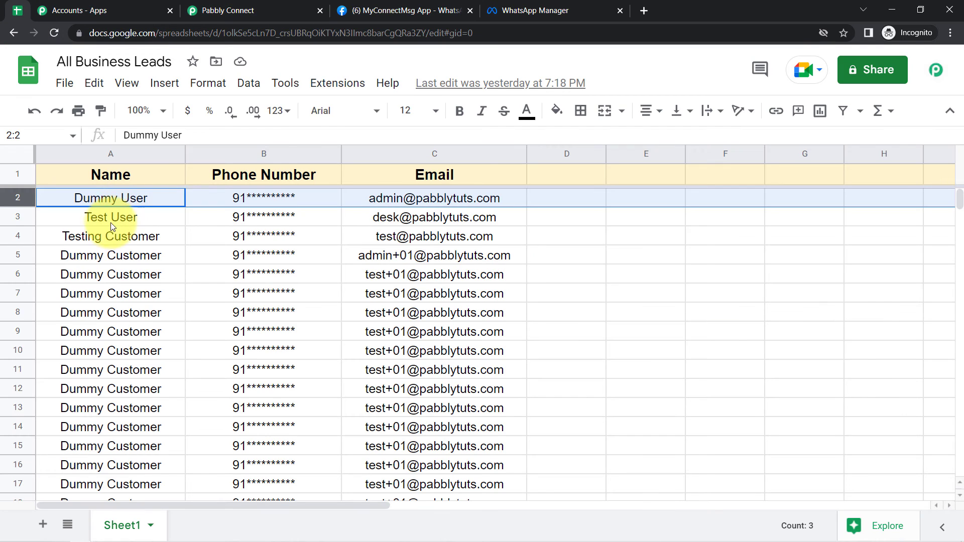
drag(100, 216, 447, 219)
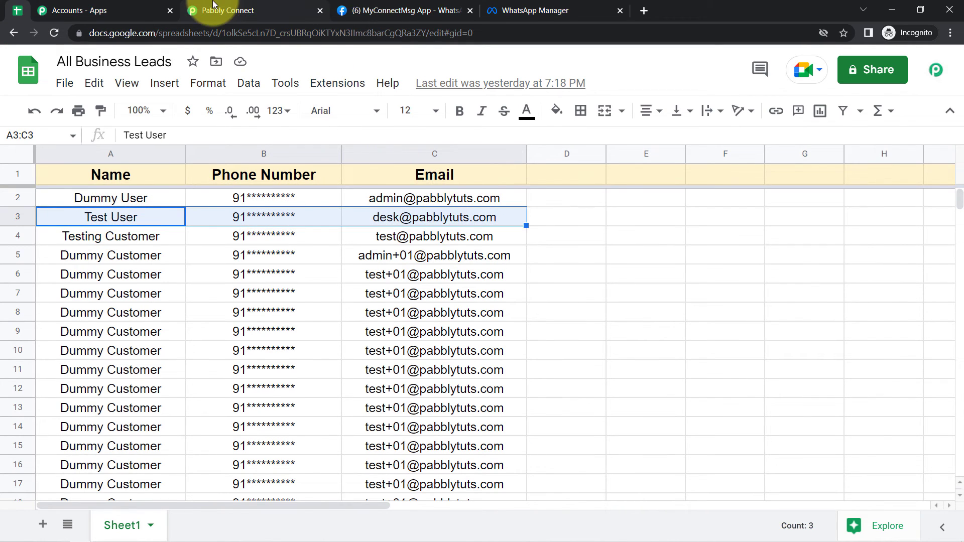
click(227, 10)
drag(960, 421, 930, 416)
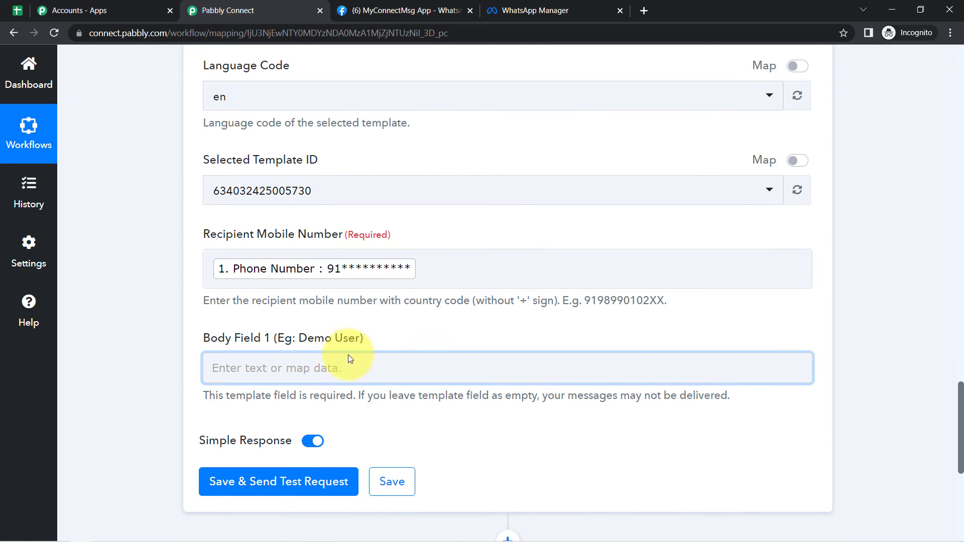
- Map the Google Sheets Name value, Dummy User, into Body Field 1
click(397, 371)
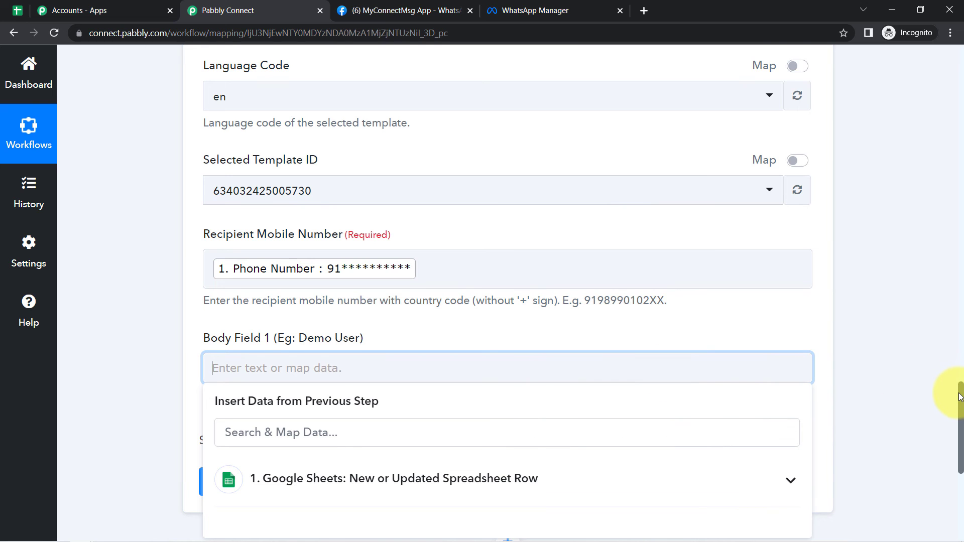
drag(959, 393, 960, 423)
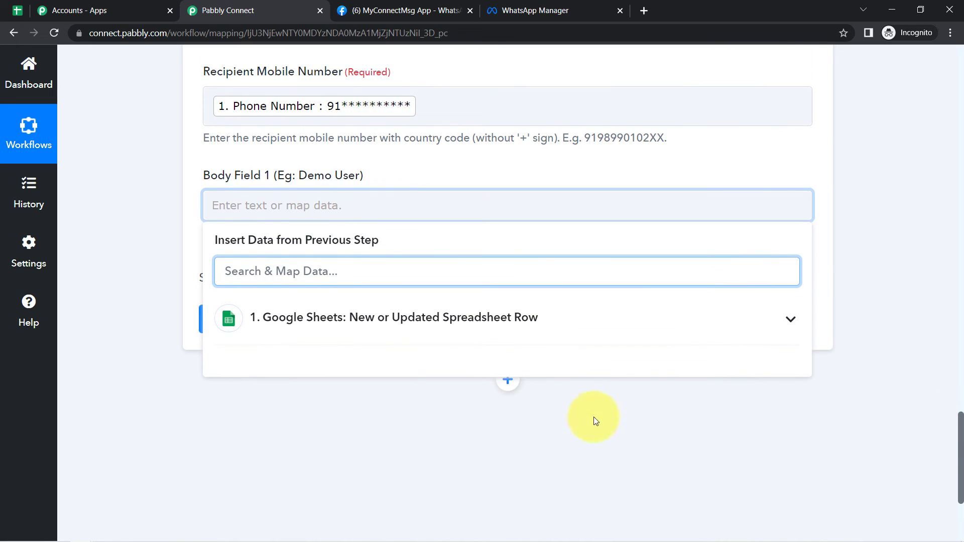
click(417, 322)
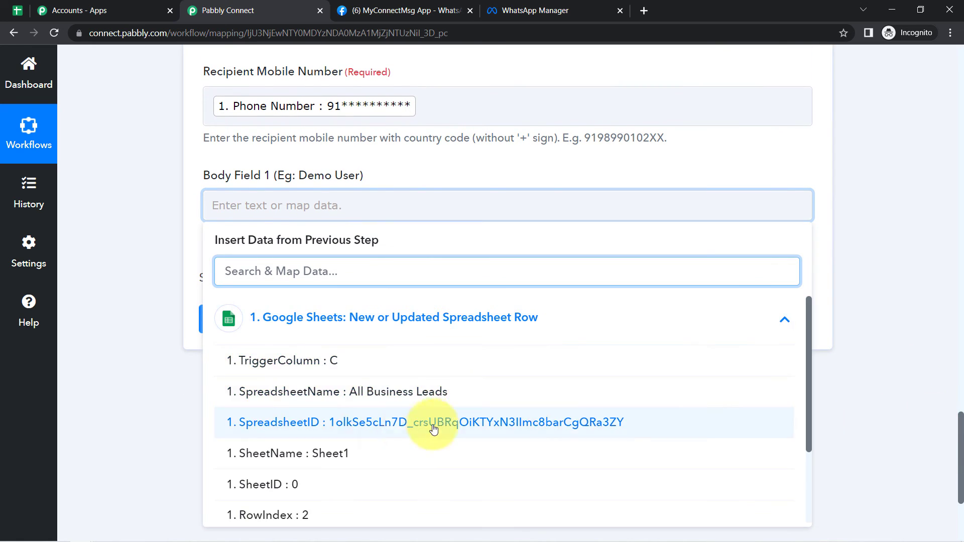
drag(809, 382, 818, 470)
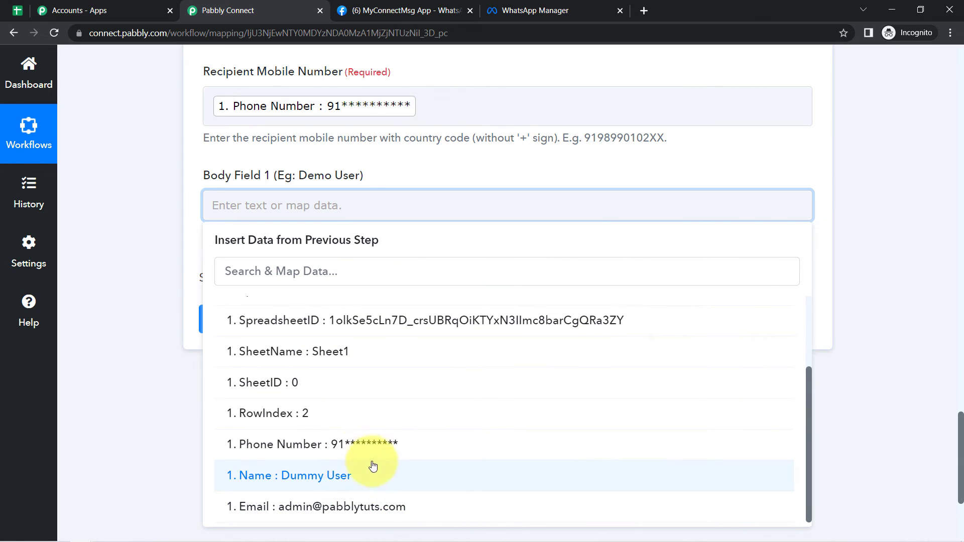
click(318, 483)
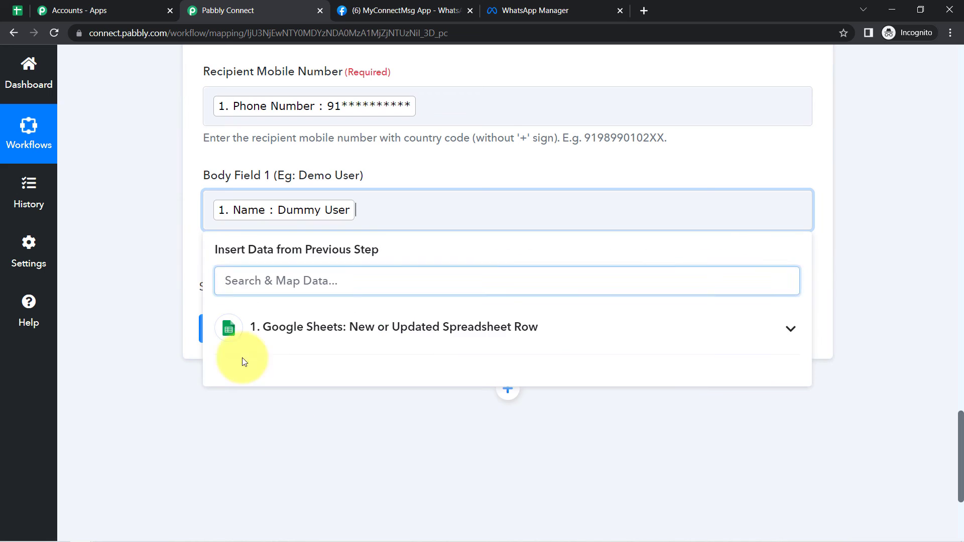
click(146, 285)
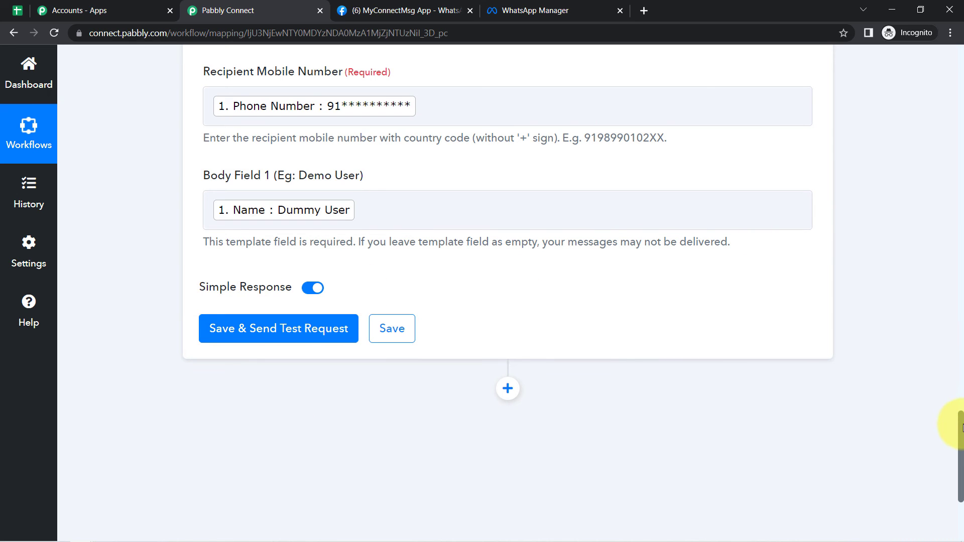
mouse_move(963, 427)
mouse_down()
mouse_move(962, 402)
mouse_move(963, 429)
mouse_up()
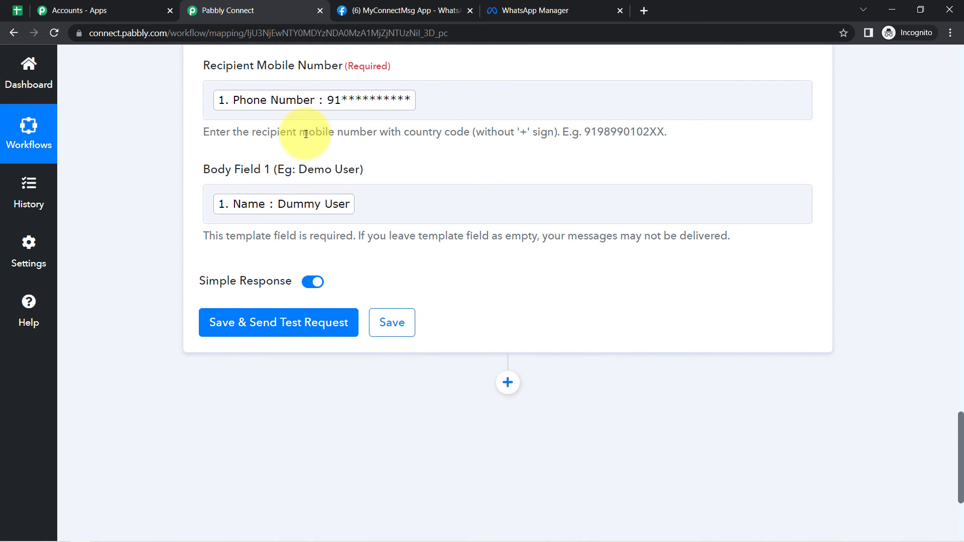
- Highlight the recipient number help: country code required, no plus sign, example format
drag(232, 133, 446, 134)
click(377, 147)
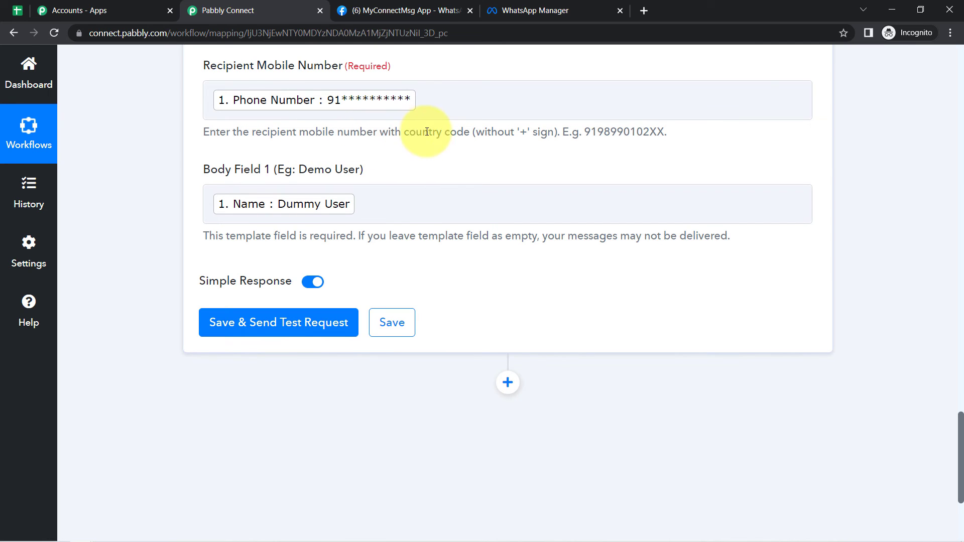
drag(410, 132, 550, 132)
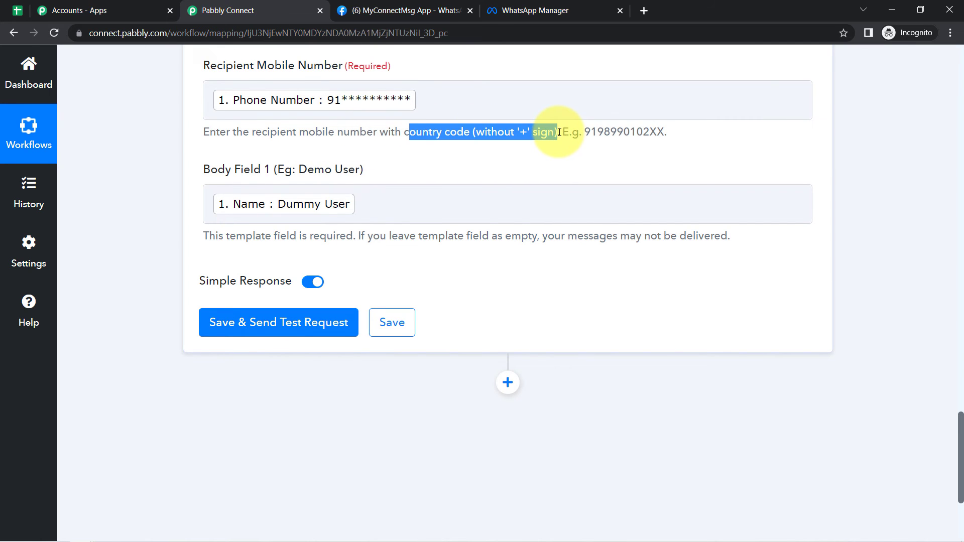
click(580, 141)
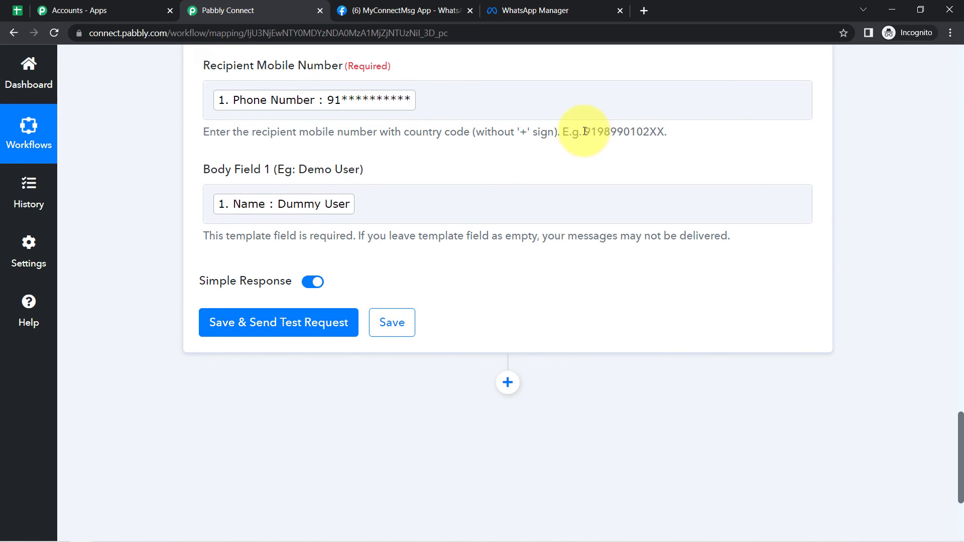
drag(586, 131, 665, 132)
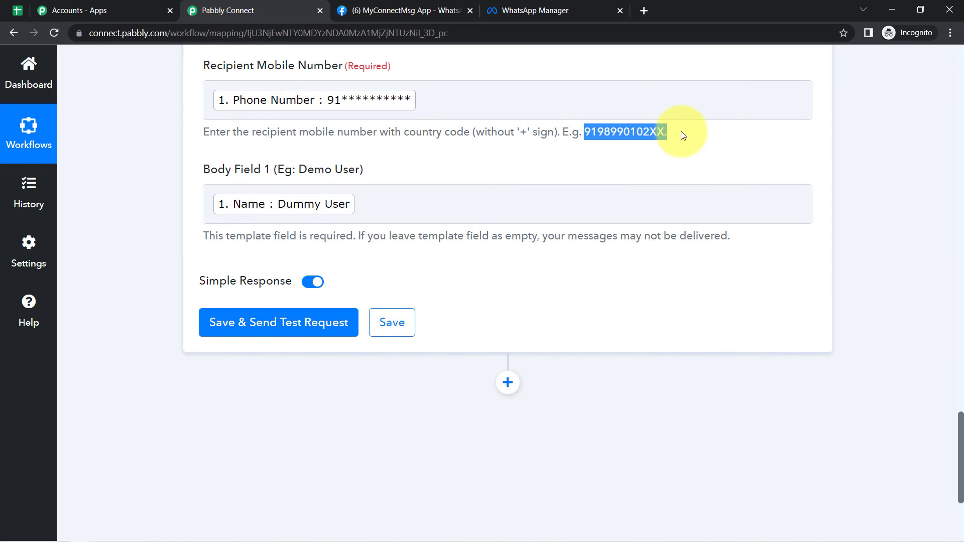
drag(485, 132, 551, 134)
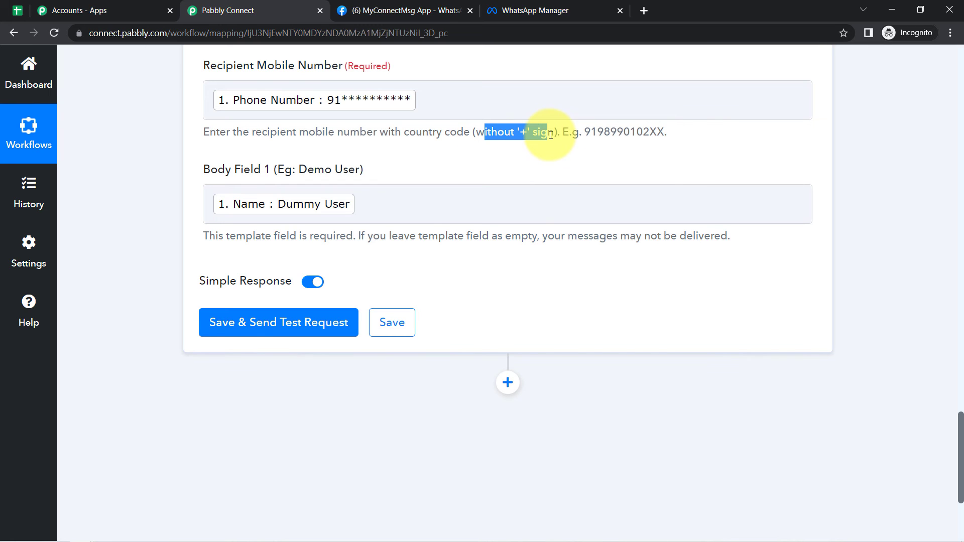
drag(388, 133, 471, 128)
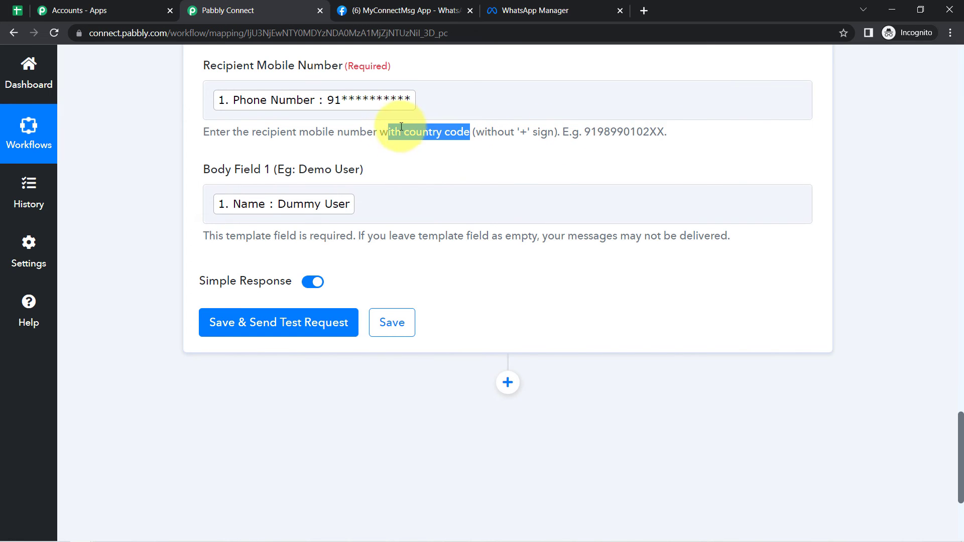
click(447, 100)
- Clear the mapped recipient number, save and send a test request, then view WhatsApp Web
key(BackSpace)
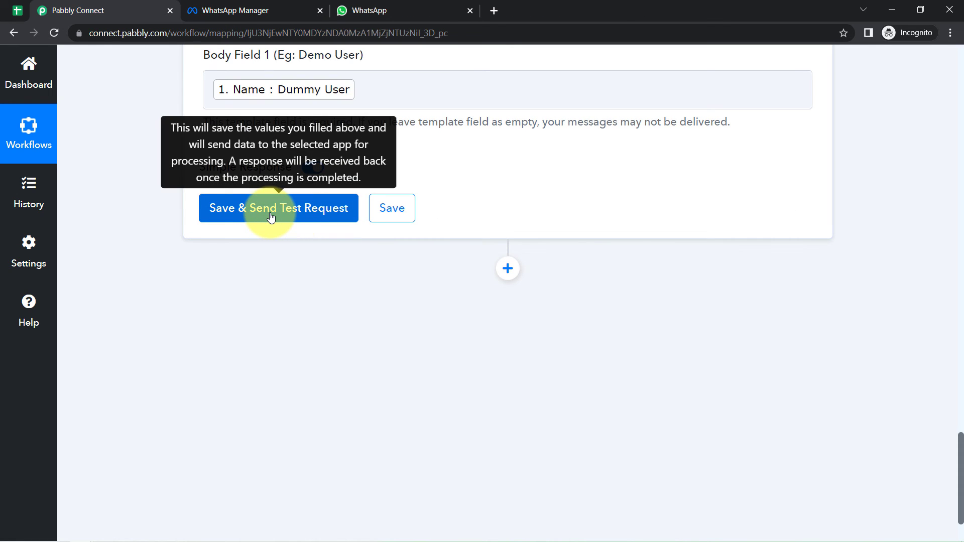
click(386, 10)
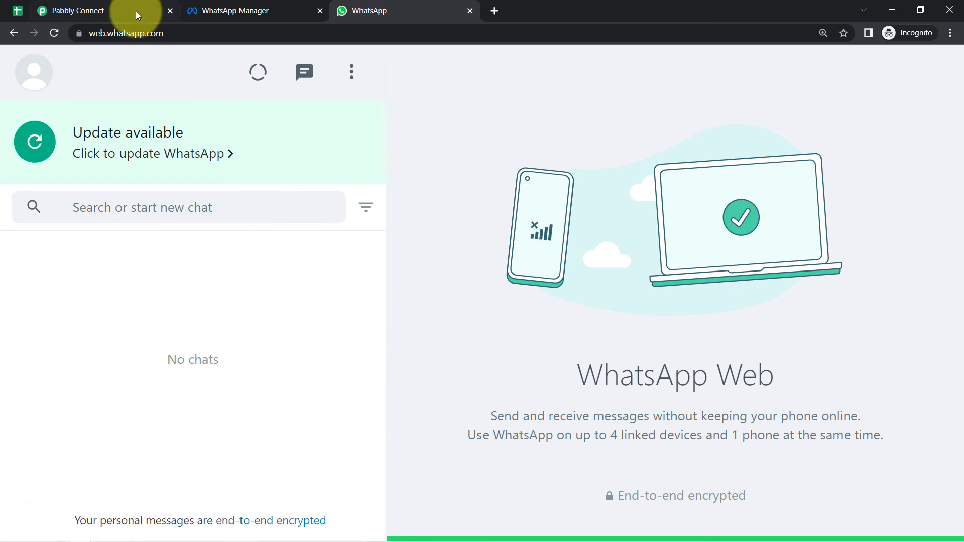
click(109, 10)
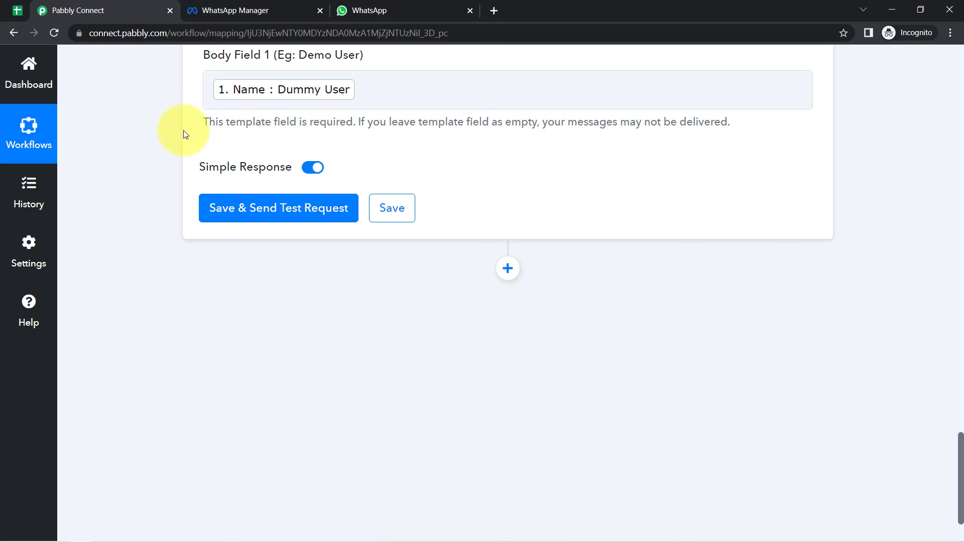
click(241, 217)
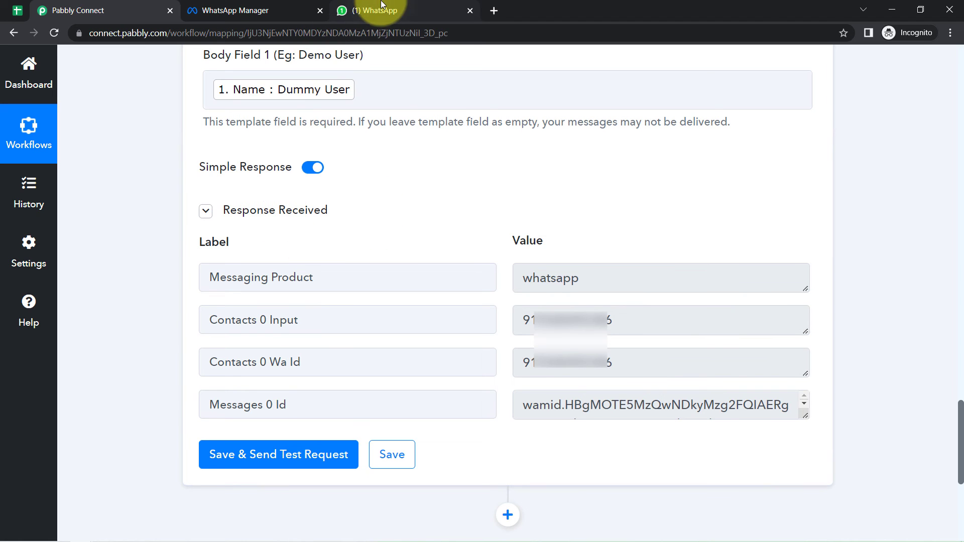
click(380, 9)
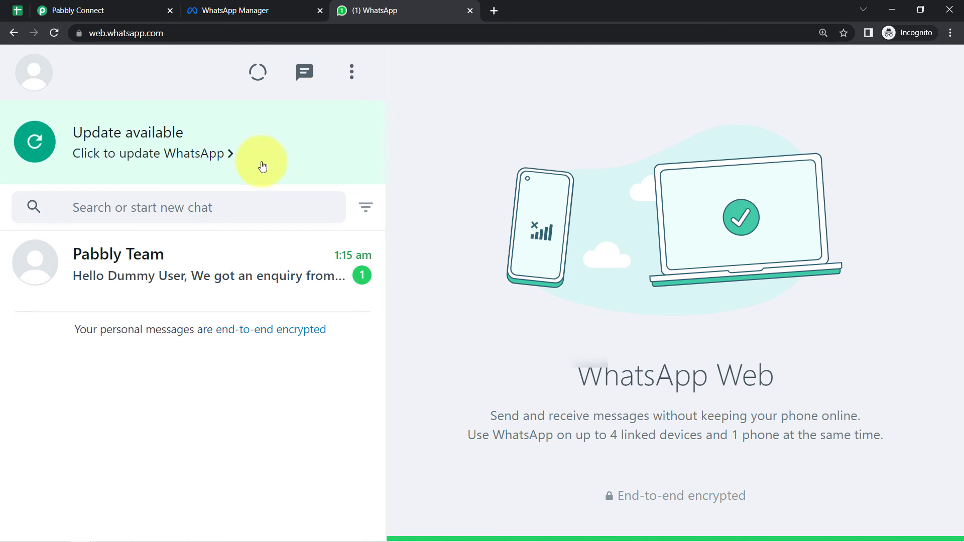
- Read the Dummy User greeting and 20% discount offer, comparing Call Now and Visit Website with the template
click(182, 263)
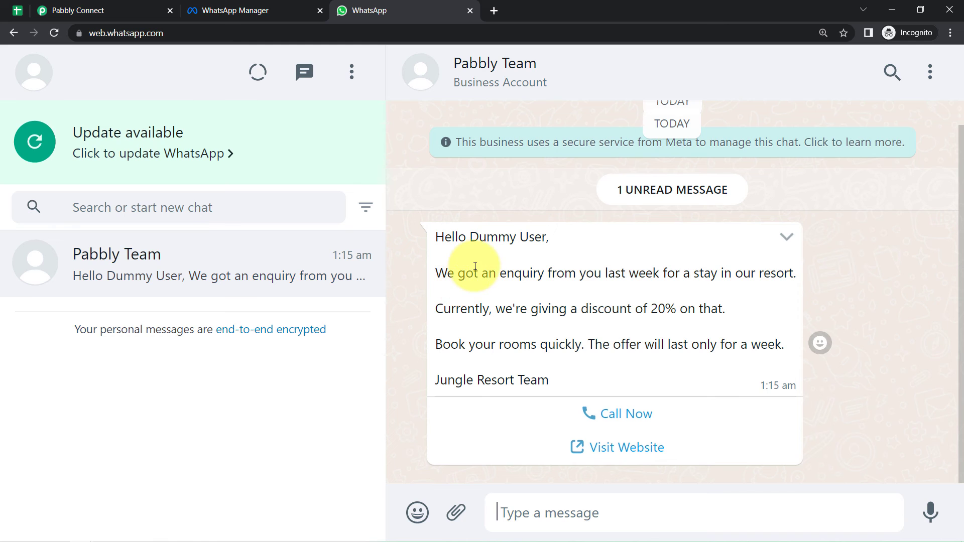
drag(451, 242, 538, 244)
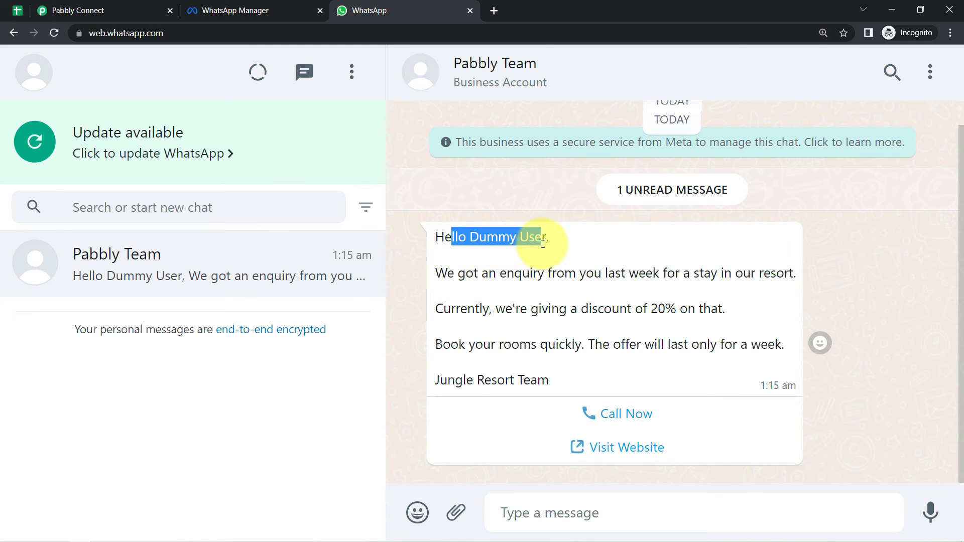
drag(461, 276, 770, 267)
click(771, 266)
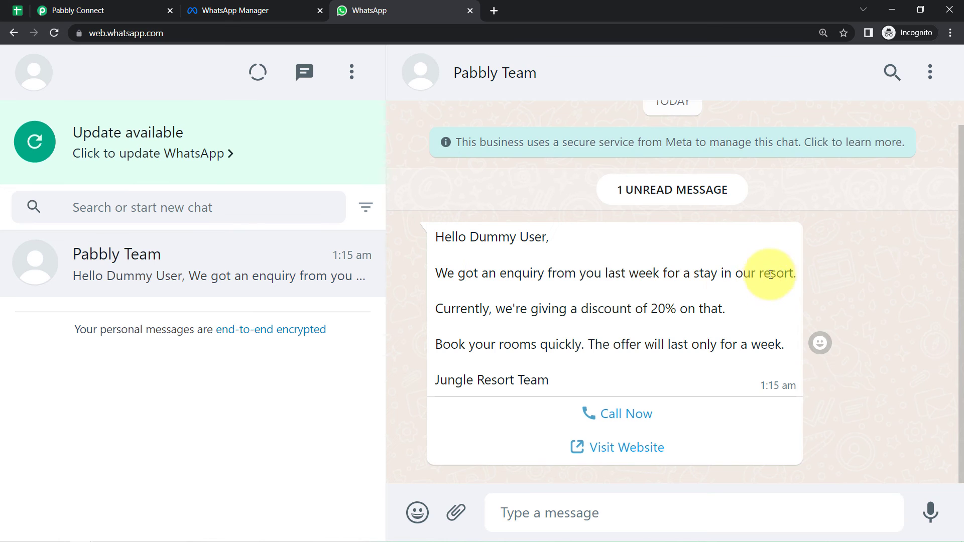
drag(520, 309, 707, 314)
drag(450, 344, 768, 346)
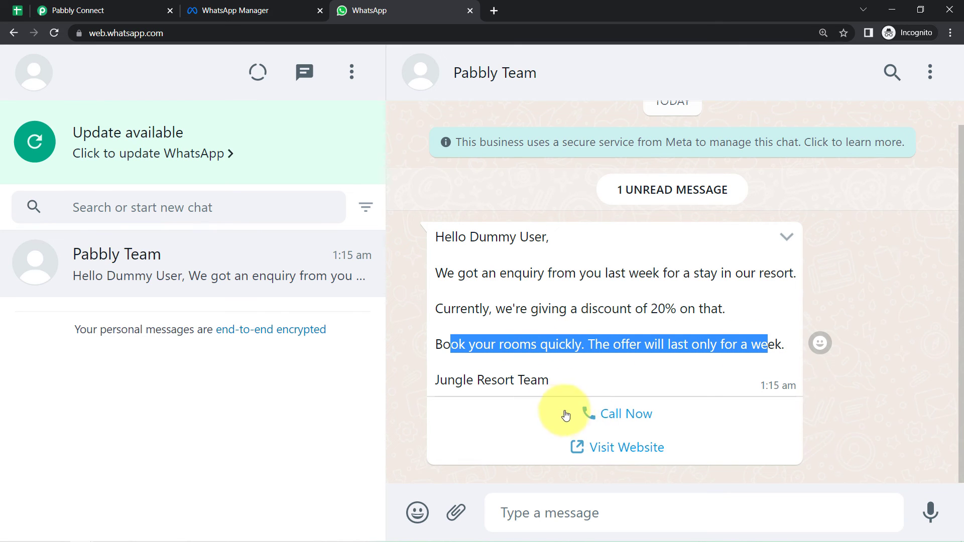
click(682, 467)
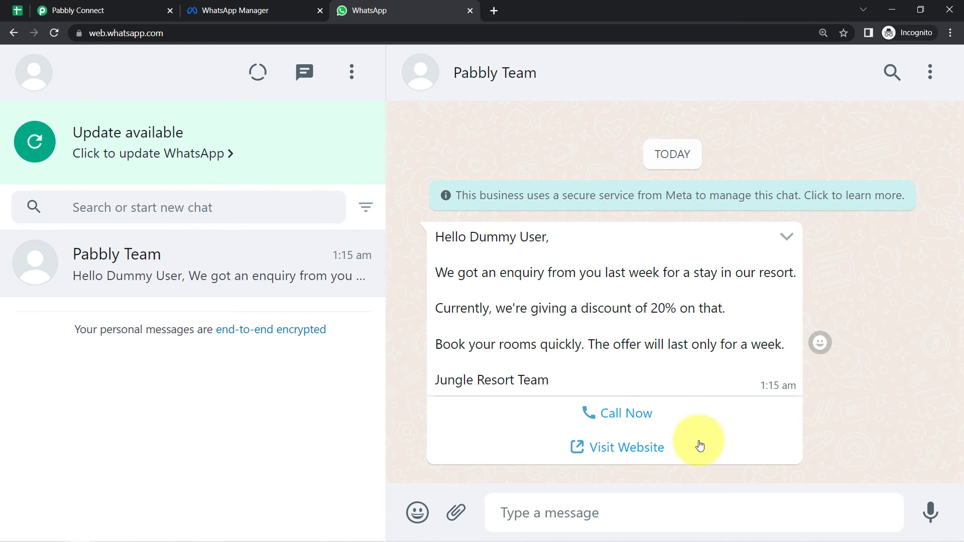
click(237, 11)
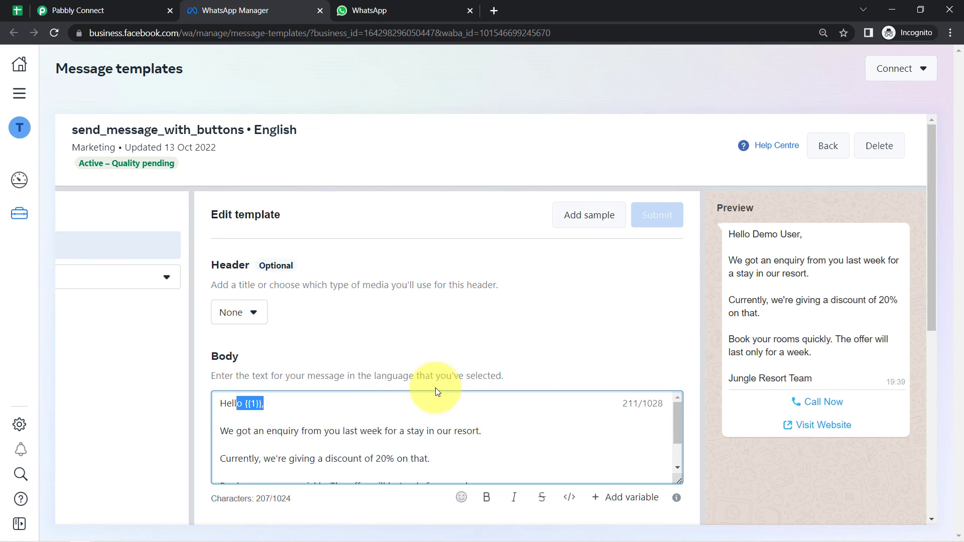
drag(758, 394, 862, 433)
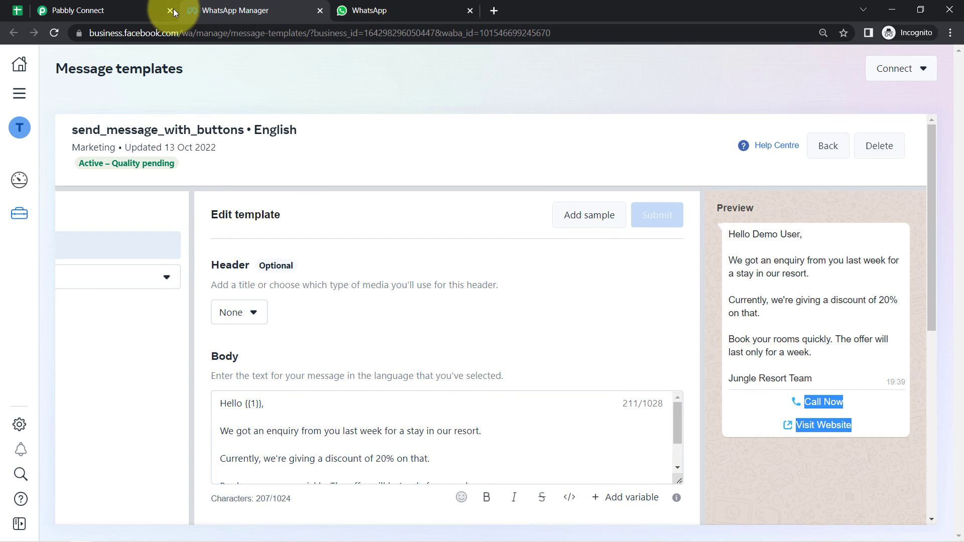
click(398, 10)
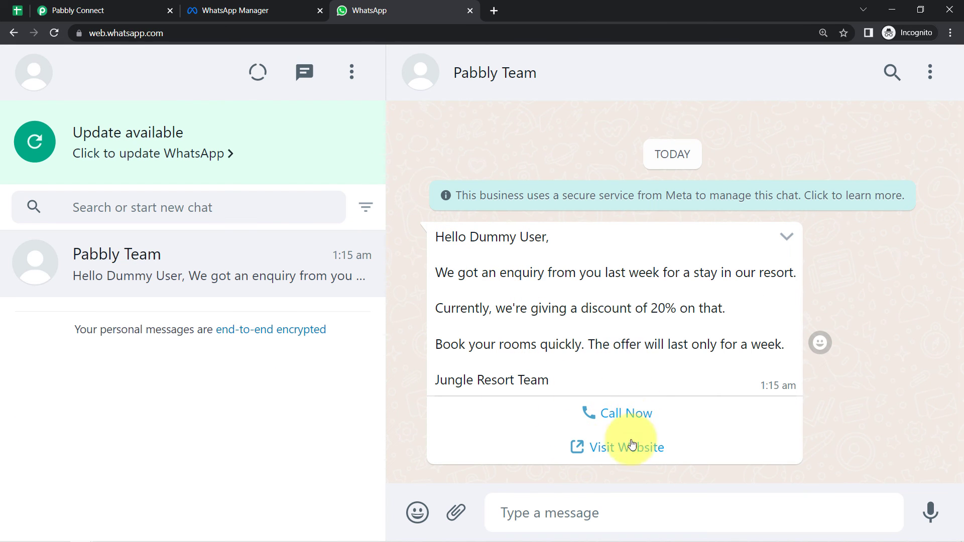
- Select the lead rows 3 to 15 and run Extensions > Pabbly Connect Webhooks > Send All Data
click(17, 11)
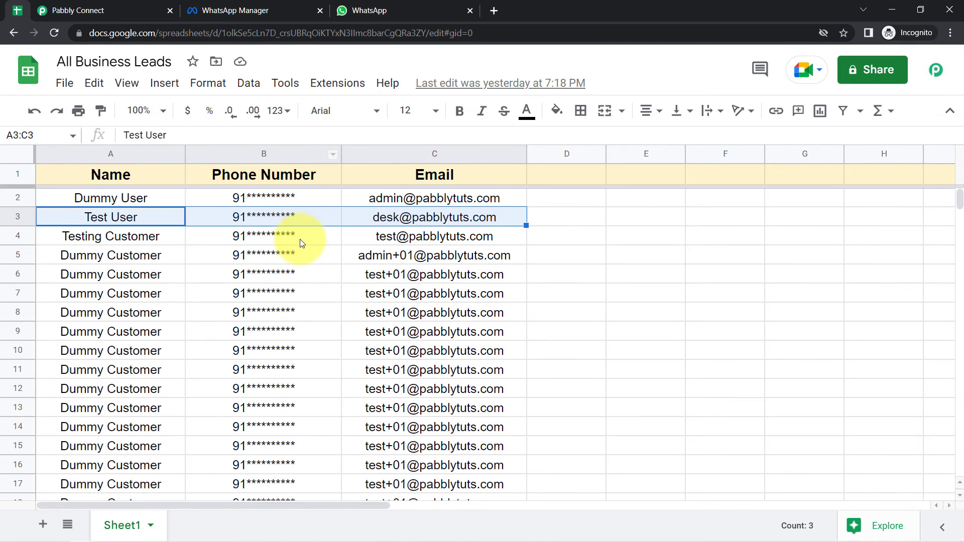
click(289, 258)
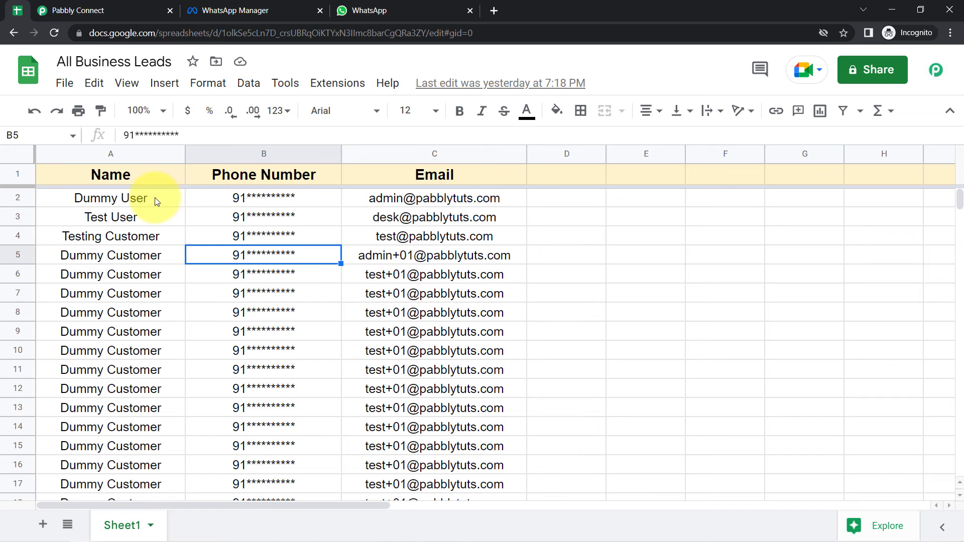
drag(154, 198, 483, 203)
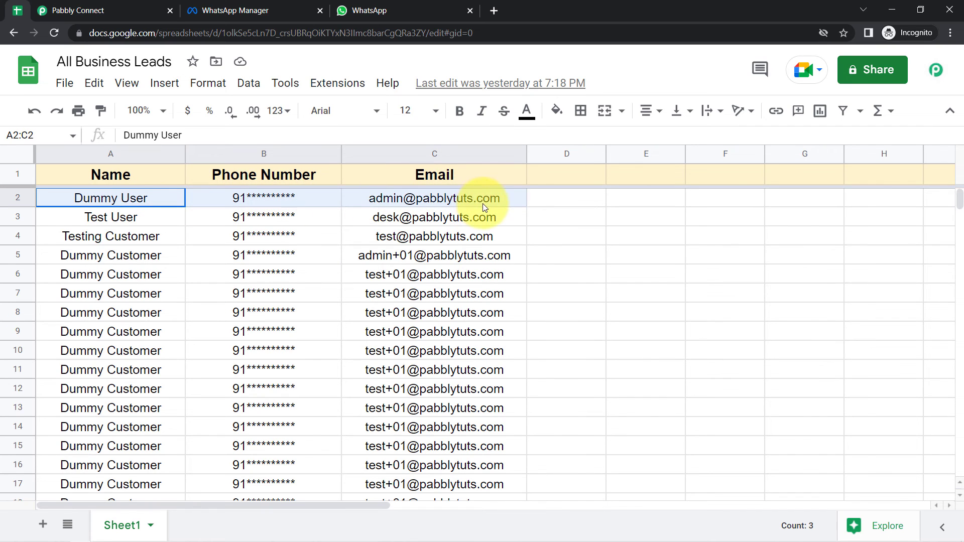
click(455, 239)
click(153, 216)
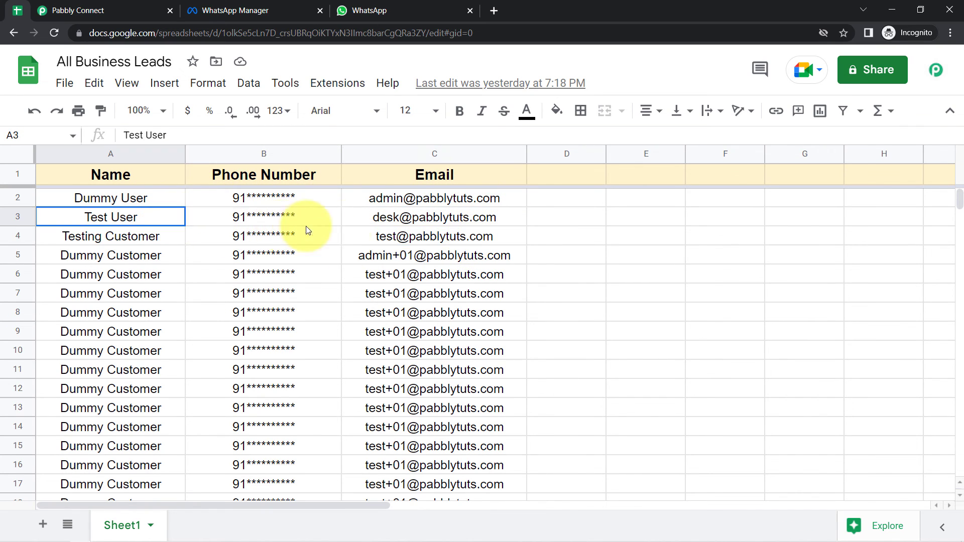
drag(305, 230, 453, 447)
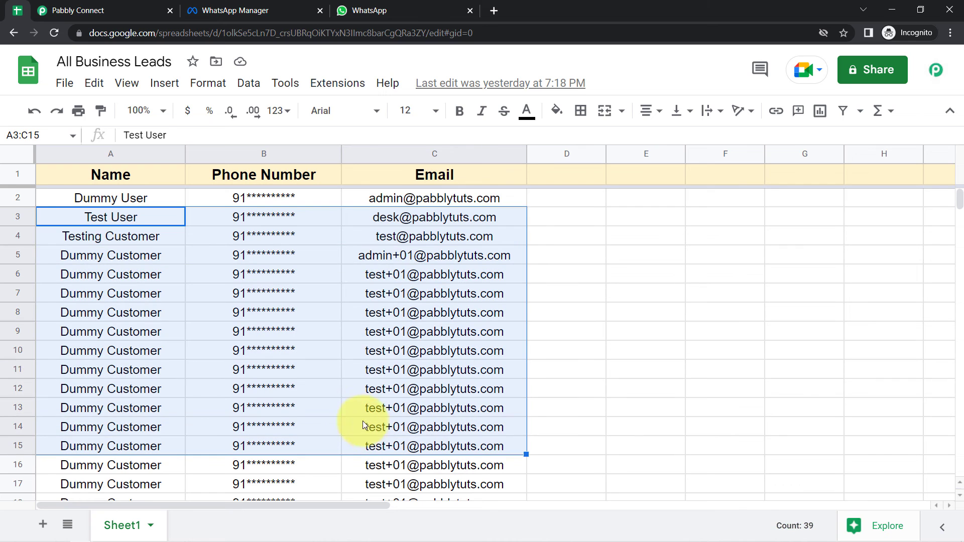
click(349, 390)
click(327, 85)
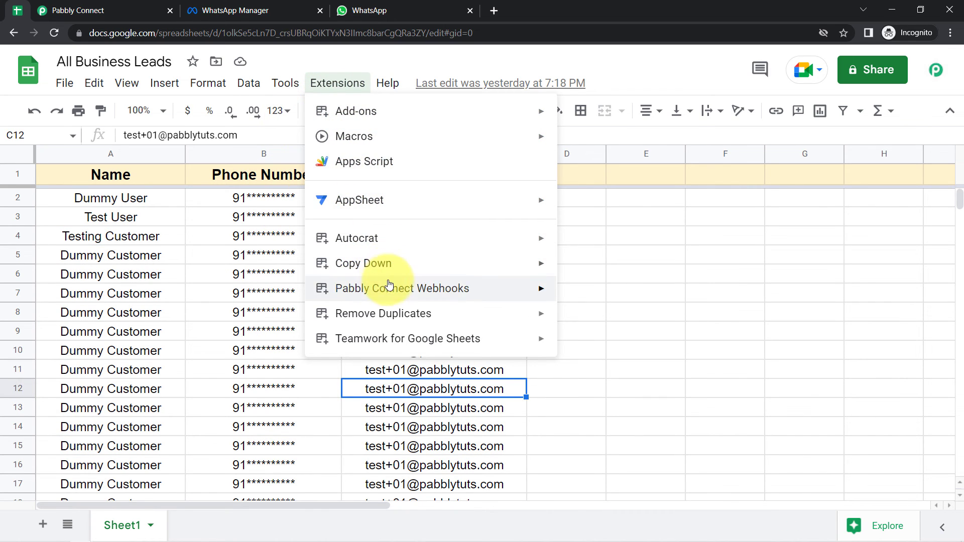
mouse_move(390, 286)
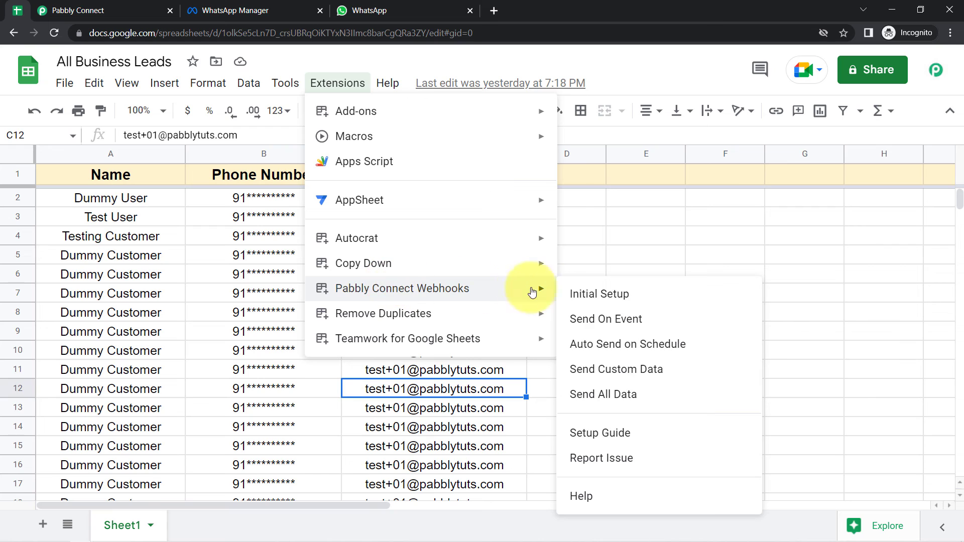
click(591, 403)
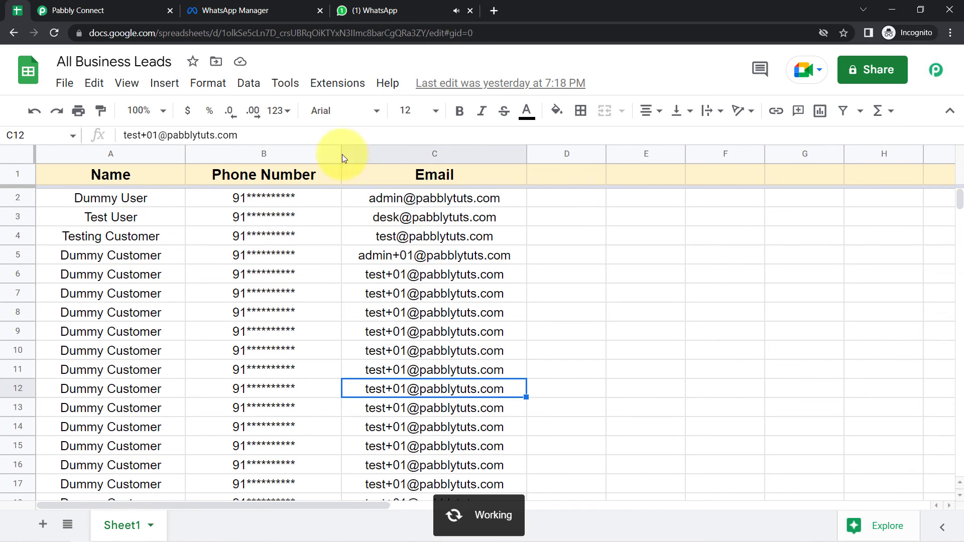
- Scroll the WhatsApp Web Pabbly Team chat to review each lead's Jungle Resort offer with Call Now and Visit Website buttons
click(370, 11)
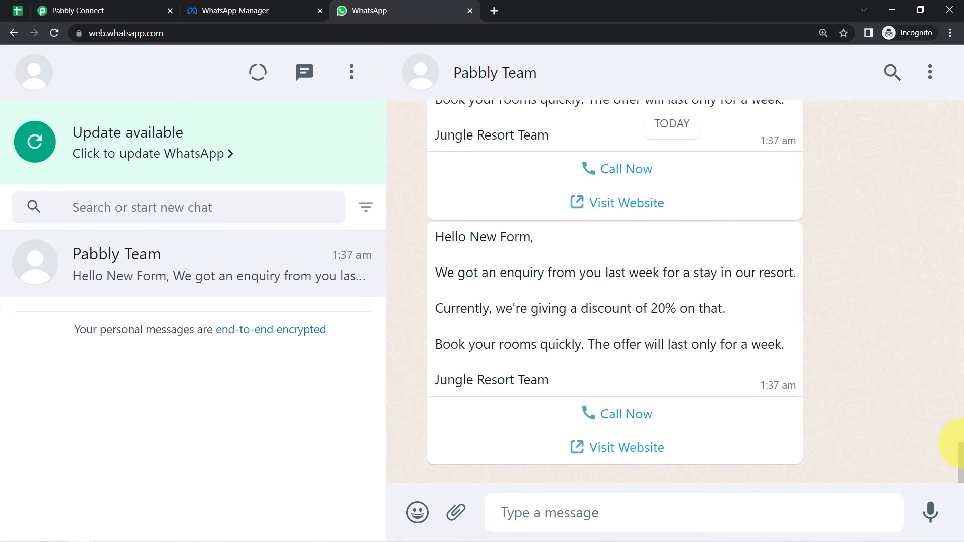
drag(960, 470, 961, 334)
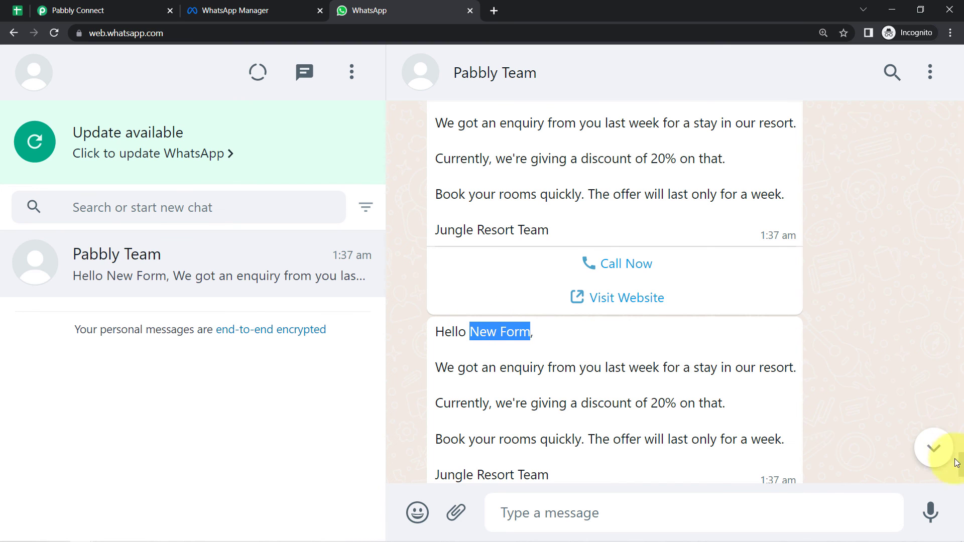
scroll(960, 468, down, 5)
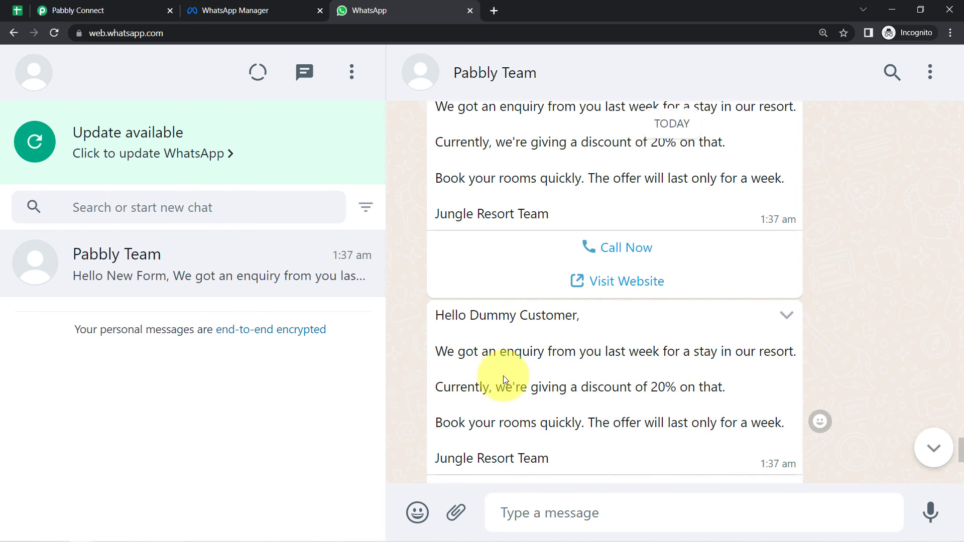
drag(959, 450, 961, 425)
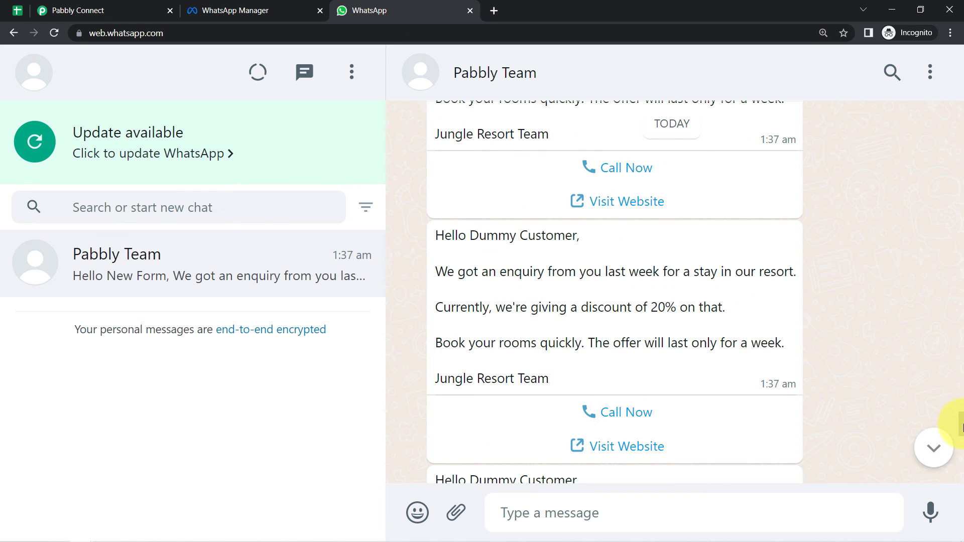
drag(961, 424, 962, 173)
- In the All Business Leads sheet, select phone numbers B2:B14, then check B6 and B5
click(17, 15)
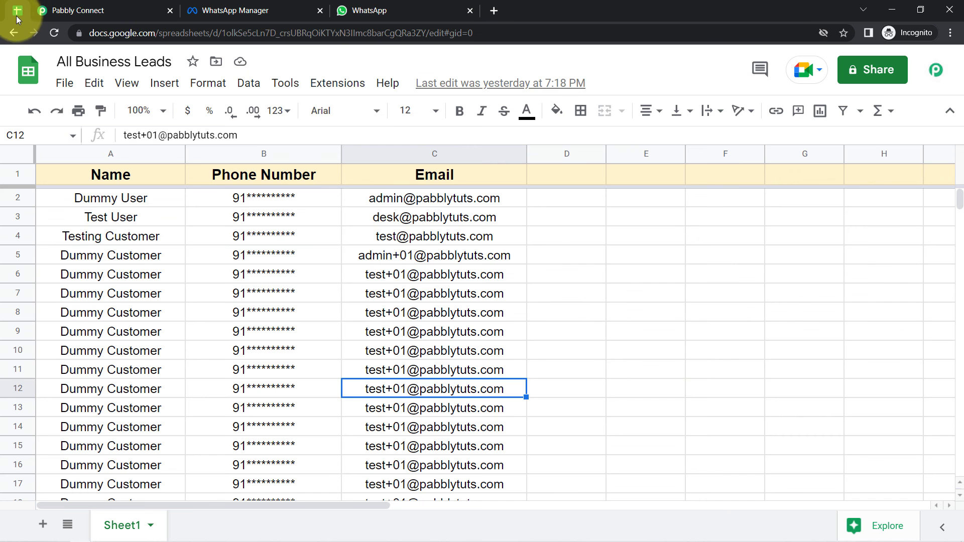
click(265, 216)
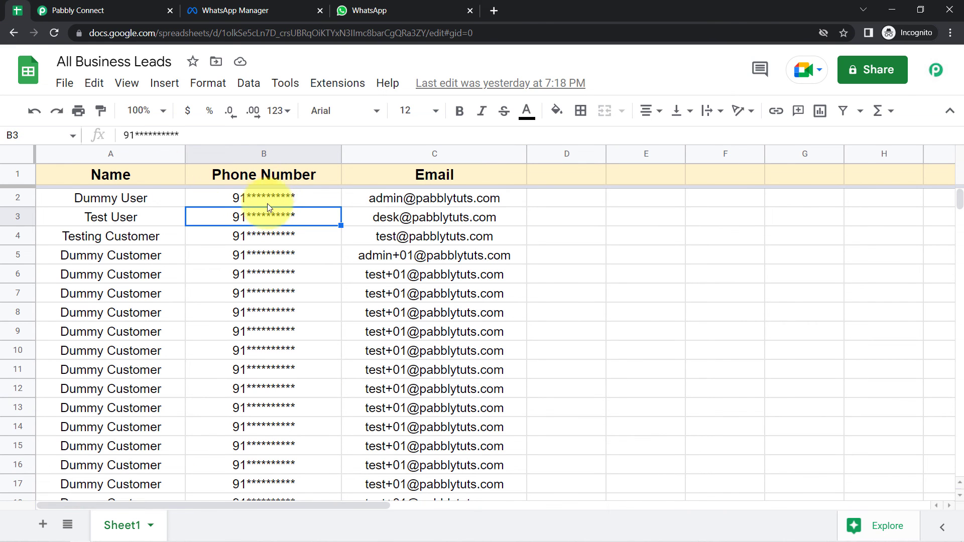
drag(267, 203, 287, 435)
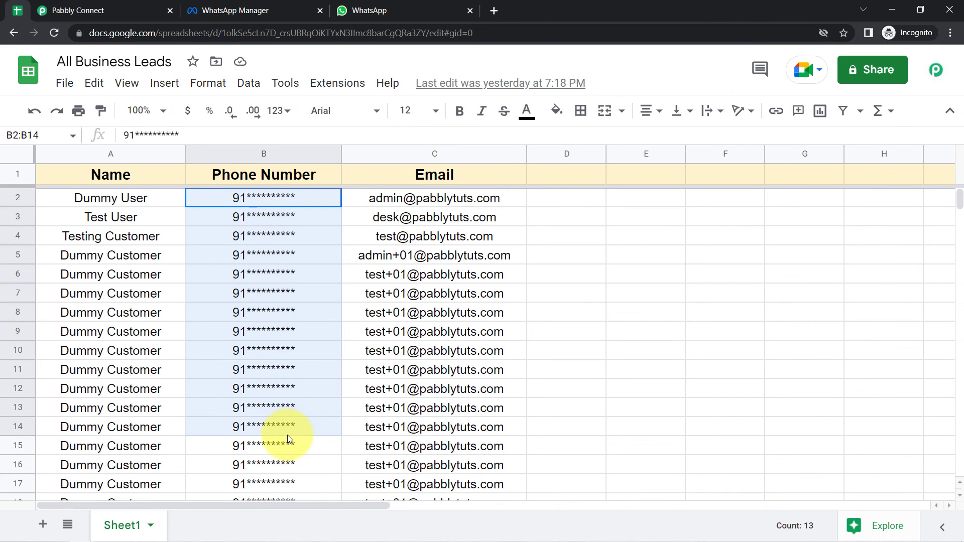
click(261, 333)
click(287, 276)
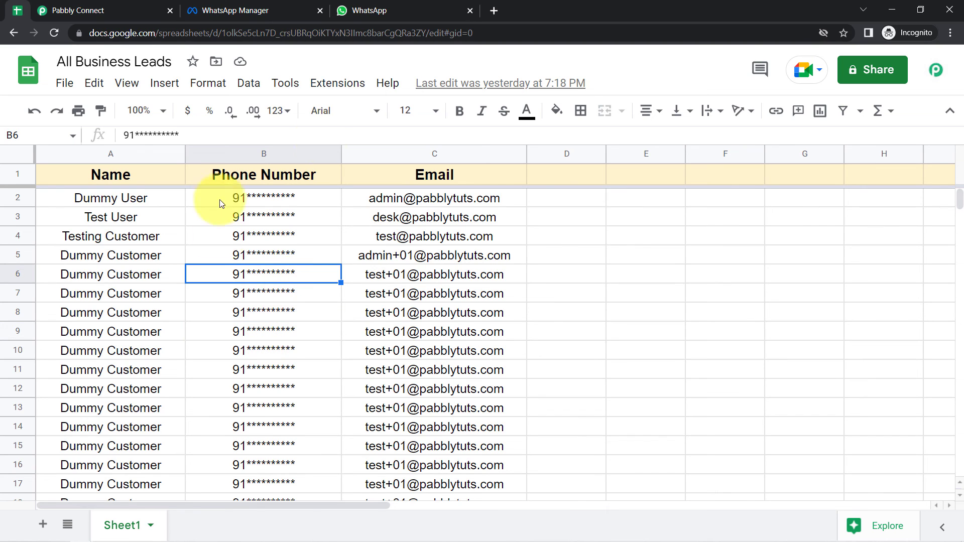
click(220, 251)
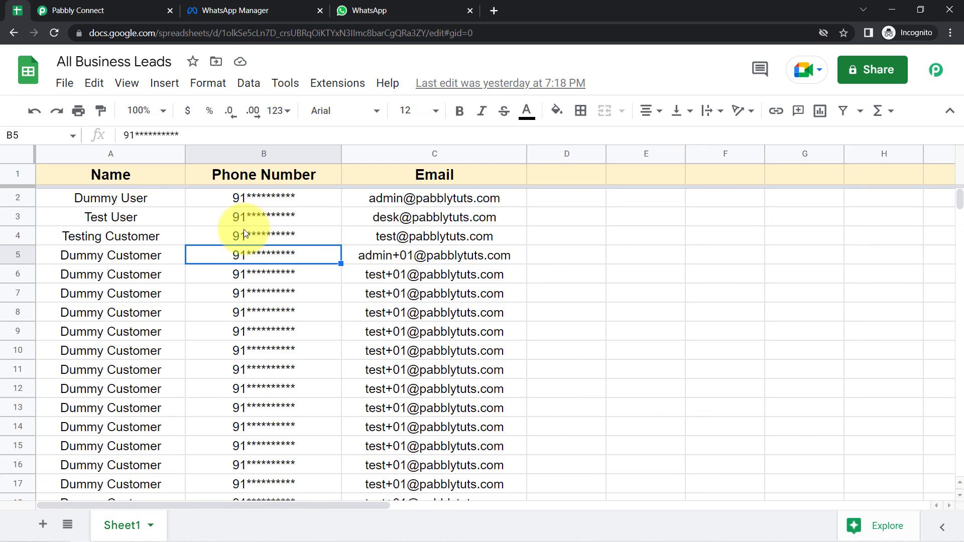
- Back in the workflow editor, collapse the Google Sheets trigger step at the top
click(65, 10)
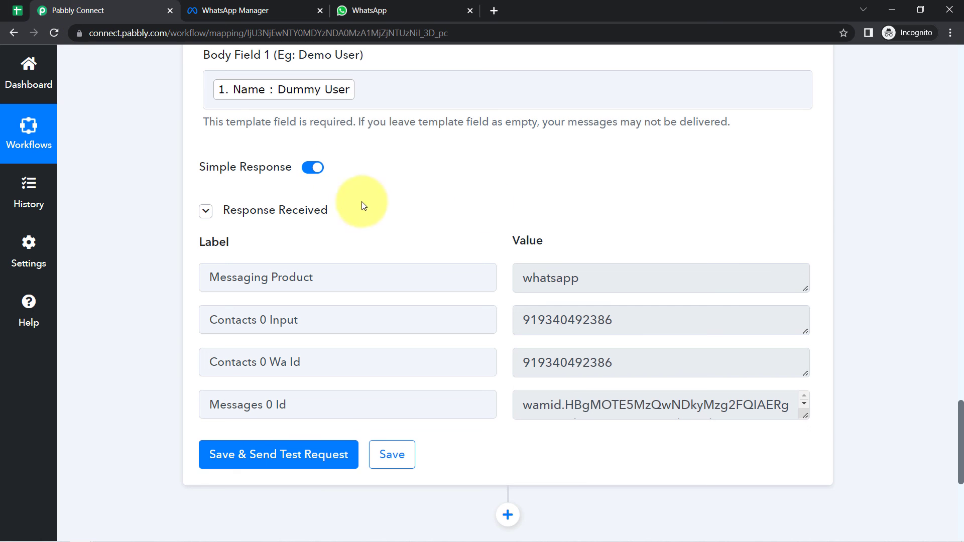
drag(962, 442, 960, 101)
click(360, 284)
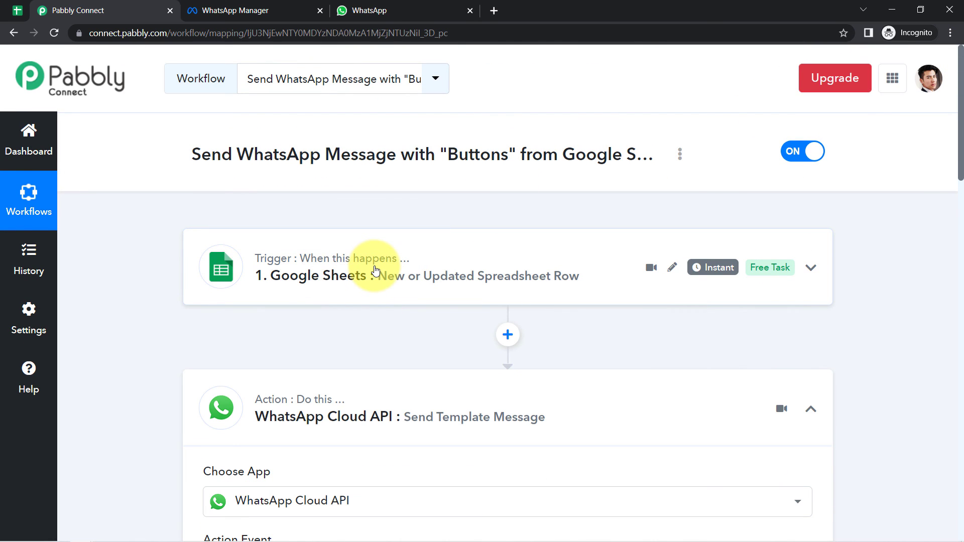
- Scroll through the WhatsApp Cloud API action's template settings after briefly checking the spreadsheet
click(17, 10)
click(78, 11)
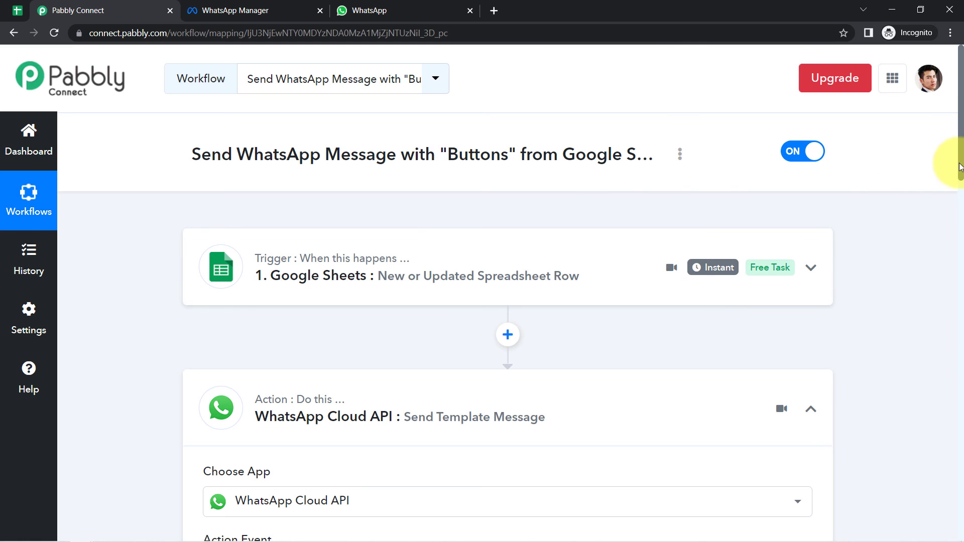
drag(960, 167, 958, 210)
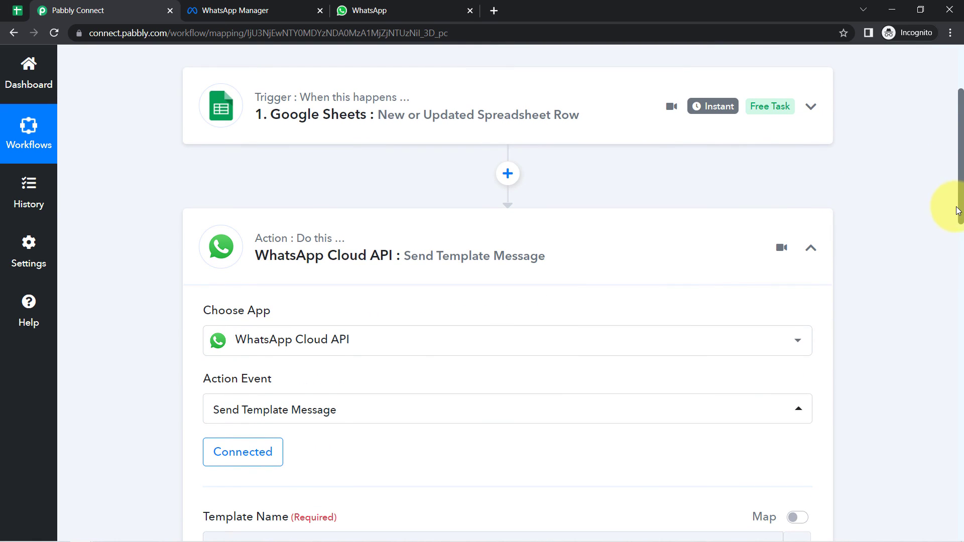
scroll(945, 210, down, 4)
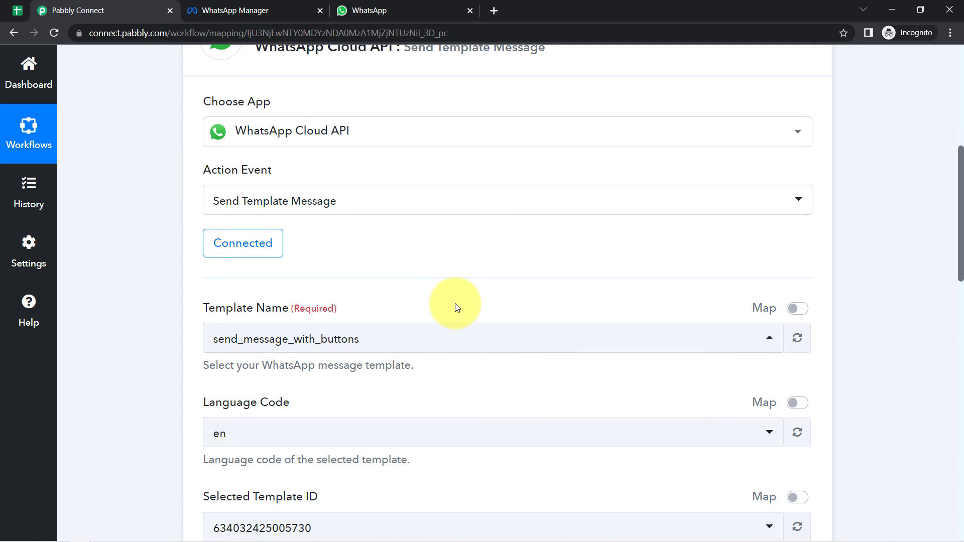
scroll(956, 221, up, 7)
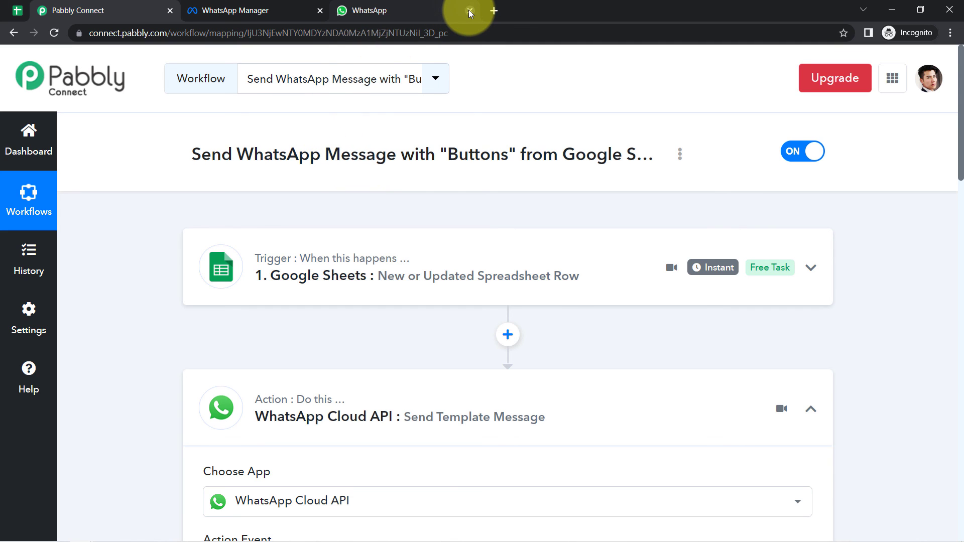
mouse_move(468, 10)
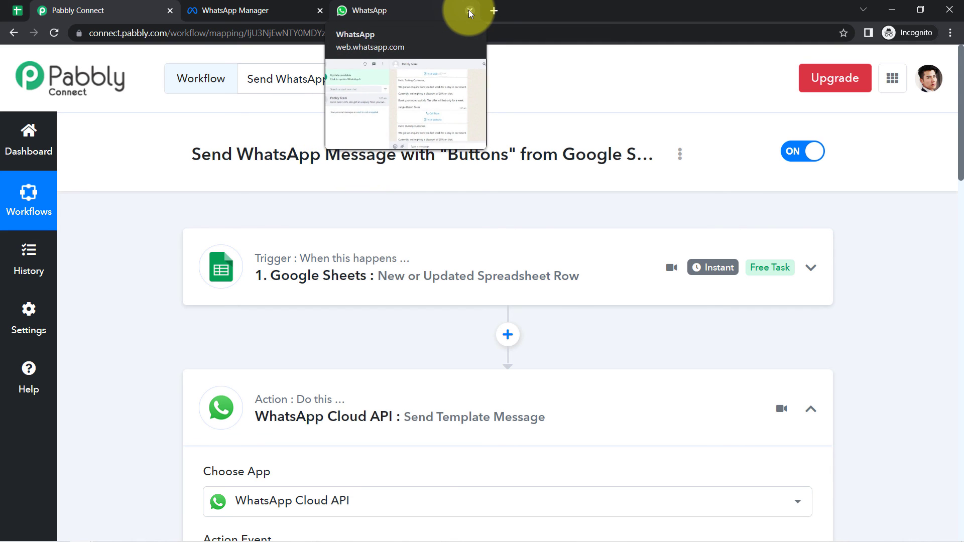
- Collapse the WhatsApp action and generate the workflow's Share Workflow Link, highlighting the URL
click(409, 392)
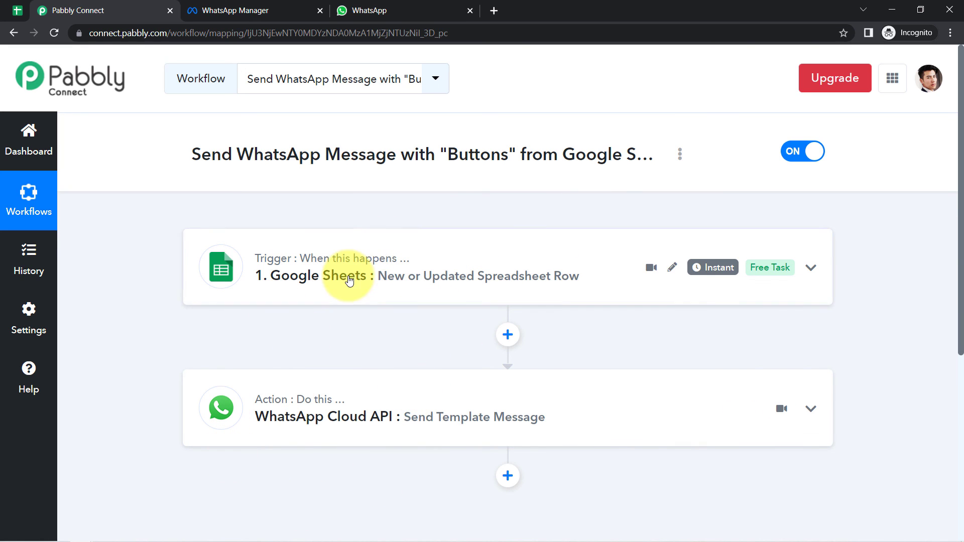
click(680, 155)
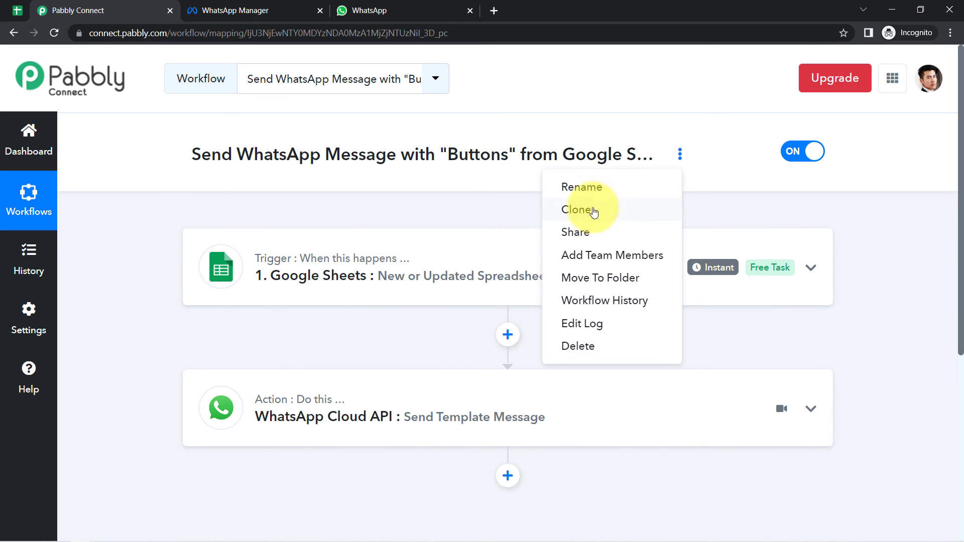
click(576, 232)
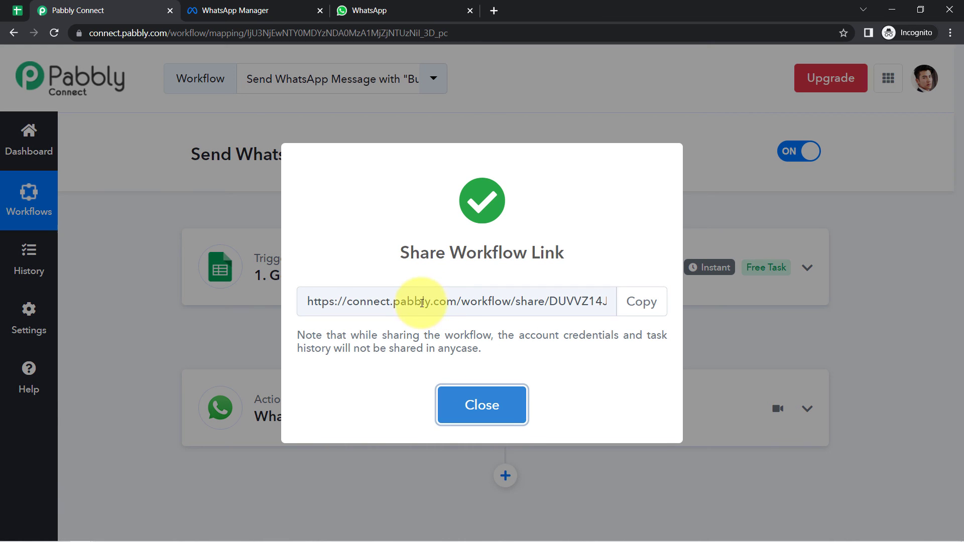
drag(408, 303, 401, 304)
drag(200, 314, 512, 307)
click(514, 307)
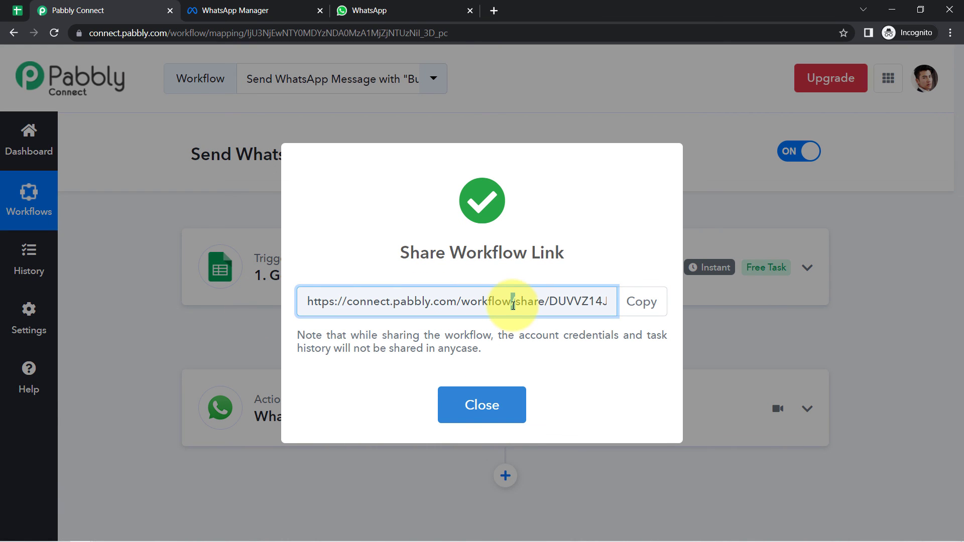